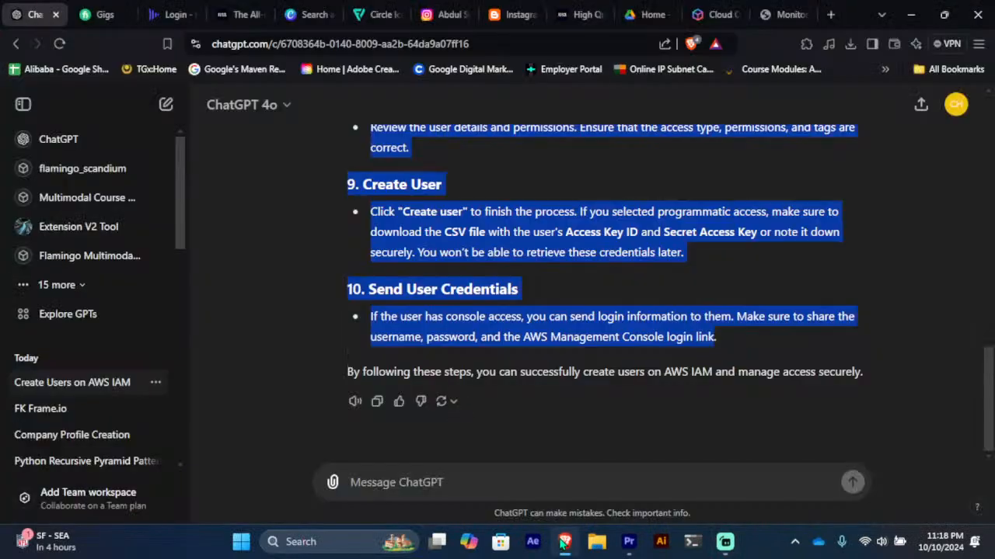
Step: Switch from the ChatGPT chat to the aws.amazon.com tab in Brave
{"action": "left_click", "coordinate": [706, 7]}
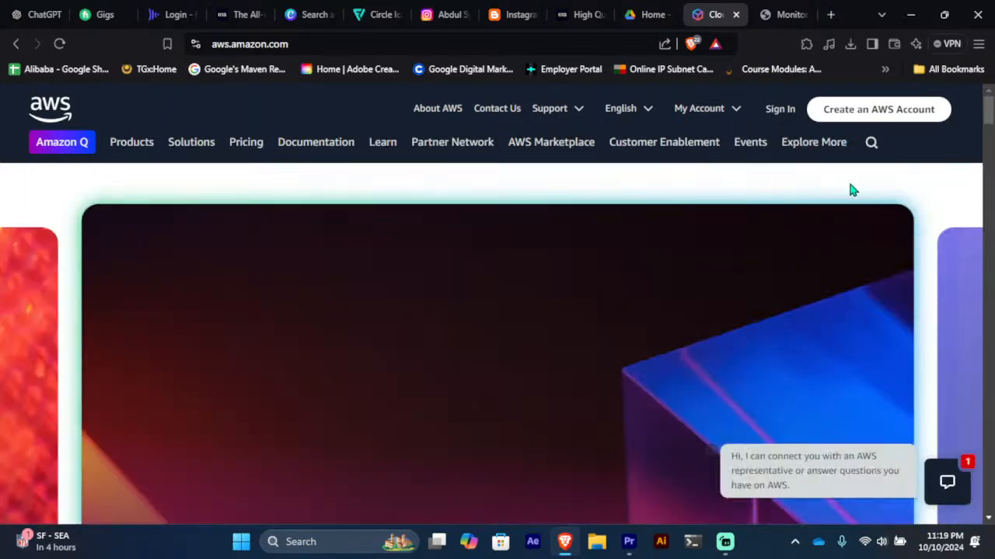
Step: Go to the AWS console sign-in page, check the account ID field, then switch to root user sign-in
{"action": "left_click", "coordinate": [783, 112]}
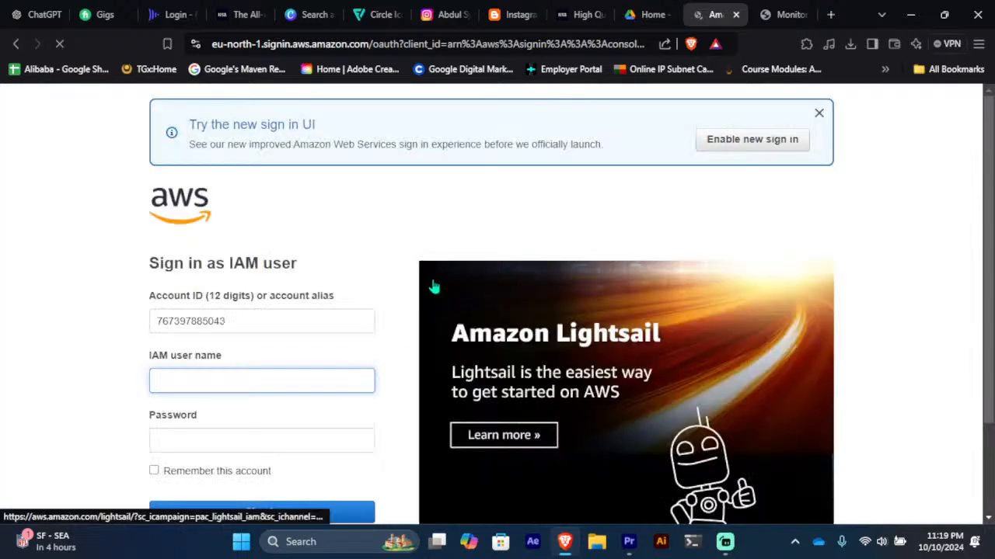
{"action": "scroll", "coordinate": [378, 308], "scroll_direction": "down", "scroll_amount": 2}
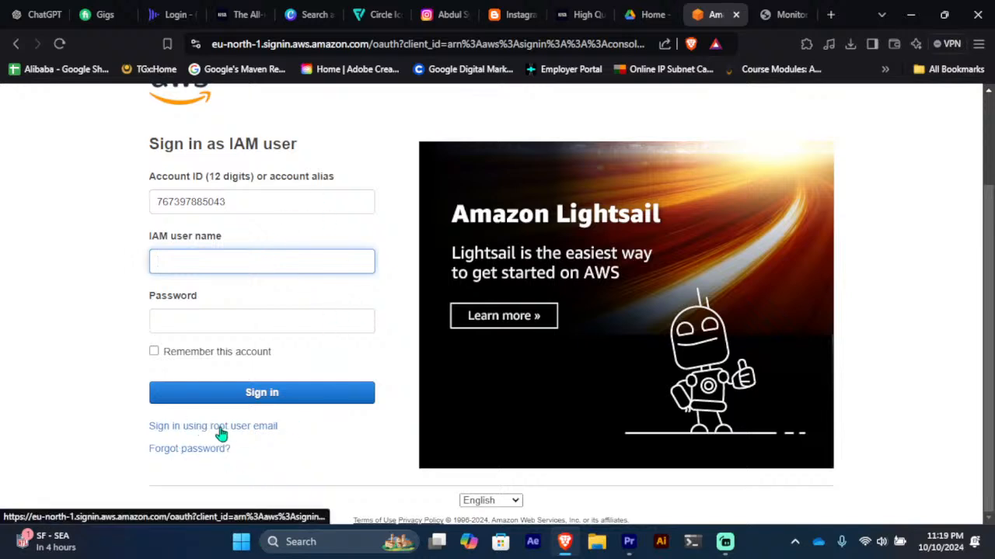
{"action": "left_click", "coordinate": [272, 204]}
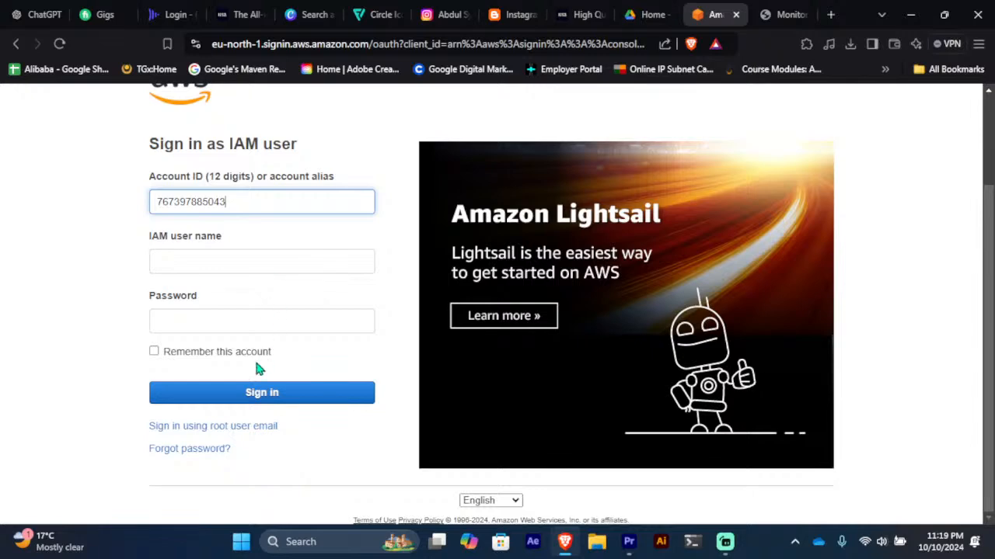
{"action": "left_click", "coordinate": [252, 438]}
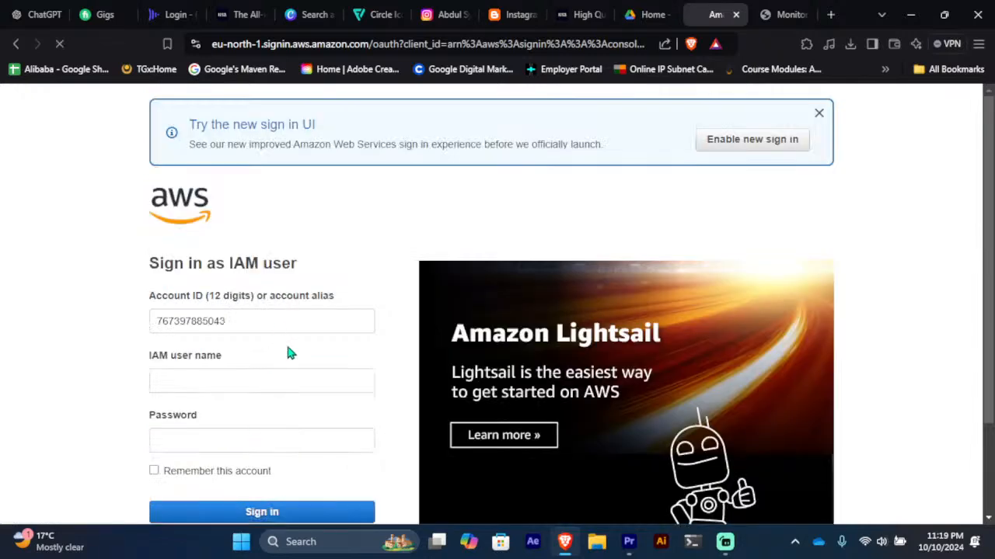
Step: Sign in as root using the saved email, the autofilled password and an MFA code
{"action": "left_click", "coordinate": [232, 427]}
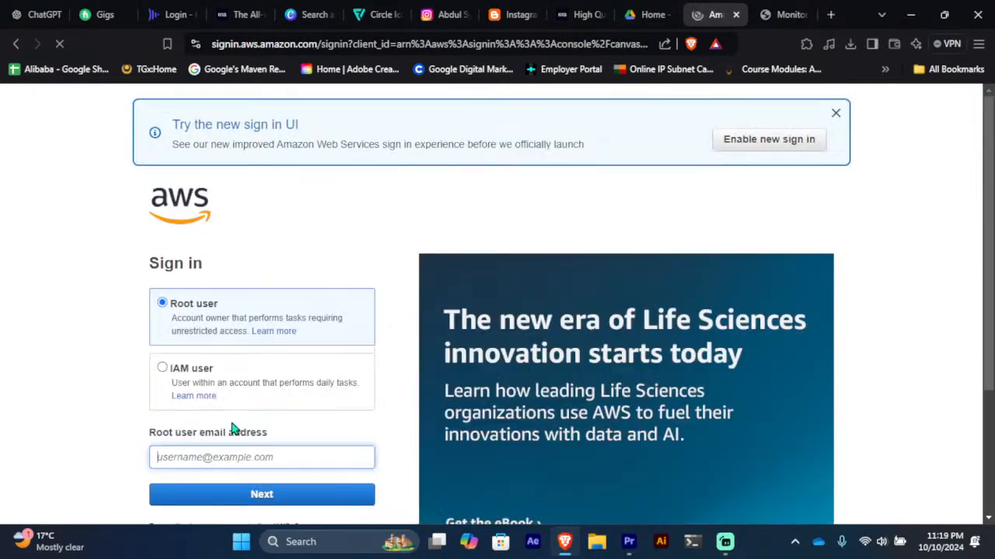
{"action": "left_click", "coordinate": [240, 456]}
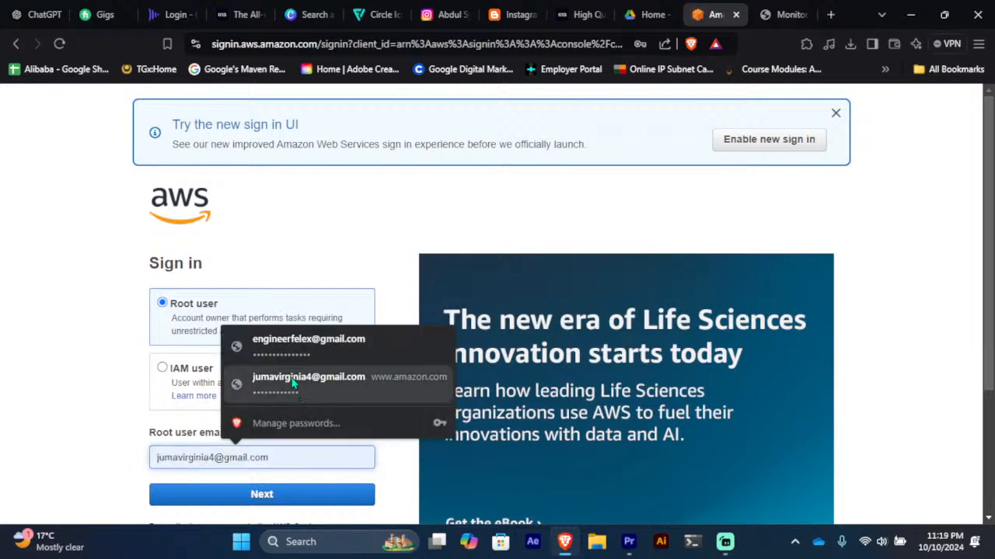
{"action": "left_click", "coordinate": [293, 349]}
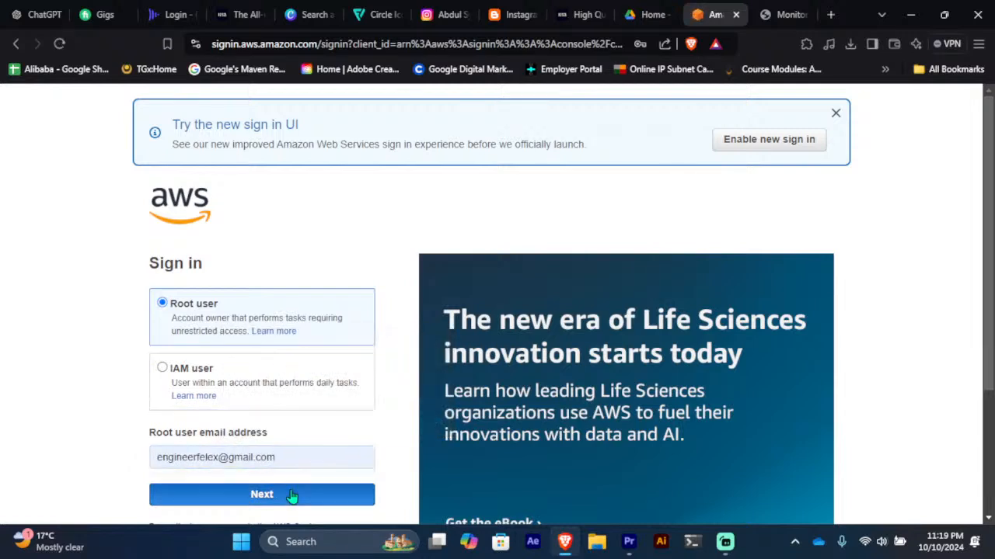
{"action": "key", "text": "Return"}
{"action": "left_click", "coordinate": [284, 388]}
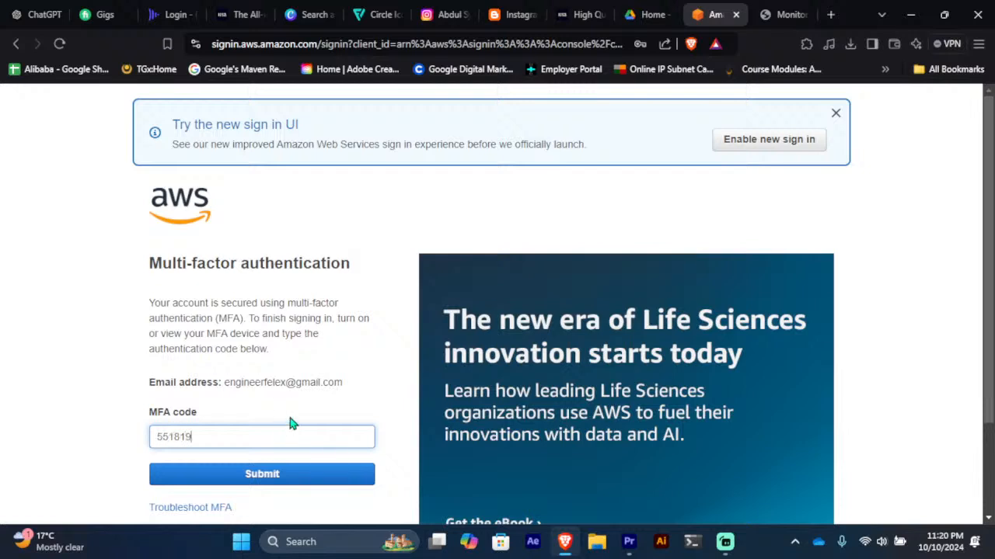
{"action": "left_click", "coordinate": [289, 473]}
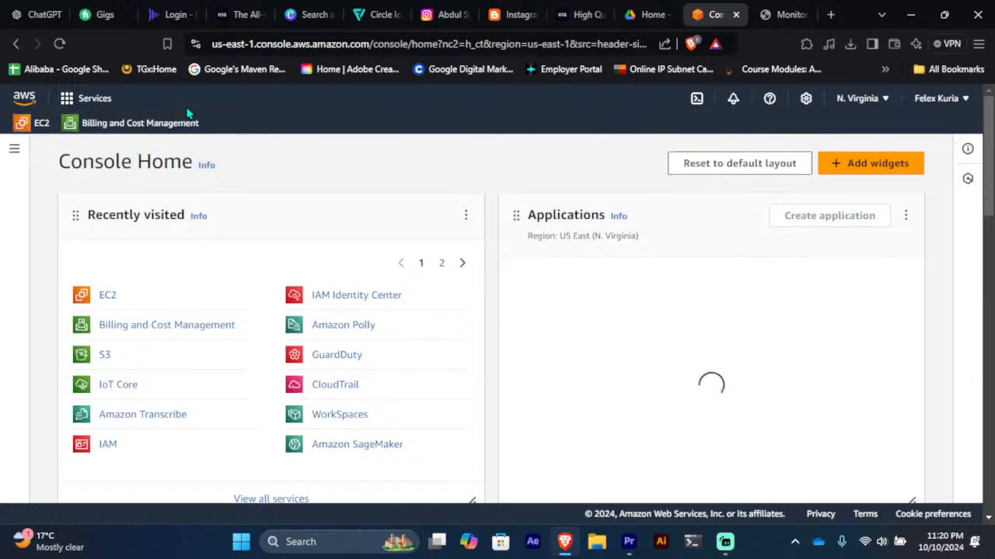
Step: Browse the Security, Identity, & Compliance services, then open IAM by searching 'iam'
{"action": "left_click", "coordinate": [92, 99]}
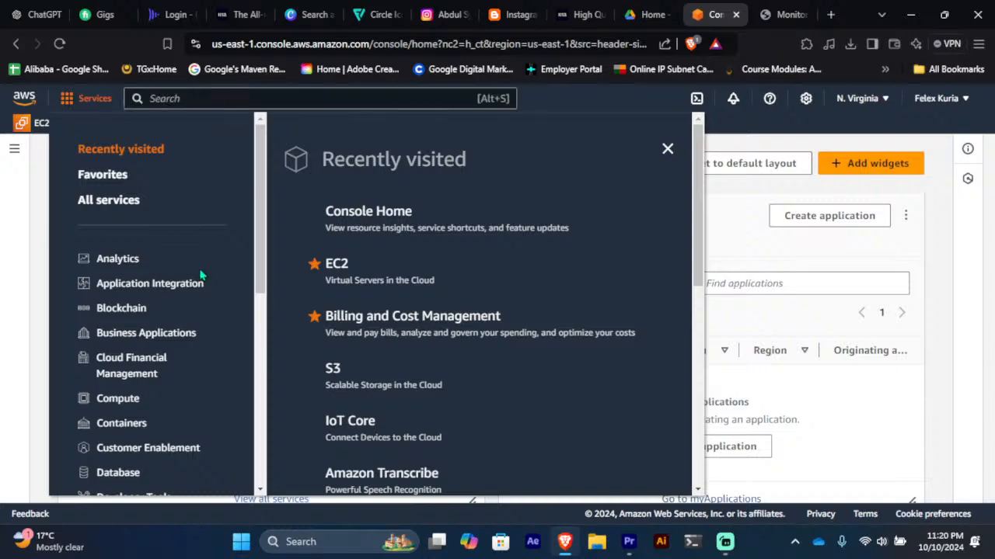
{"action": "scroll", "coordinate": [199, 276], "scroll_direction": "down", "scroll_amount": 5}
{"action": "scroll", "coordinate": [200, 273], "scroll_direction": "down", "scroll_amount": 1}
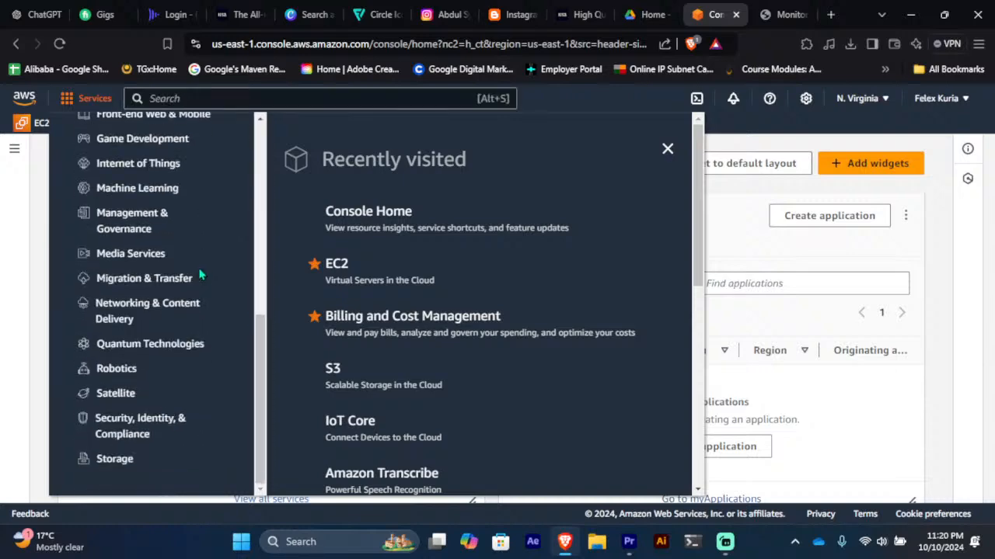
{"action": "left_click", "coordinate": [122, 436]}
{"action": "scroll", "coordinate": [517, 311], "scroll_direction": "down", "scroll_amount": 10}
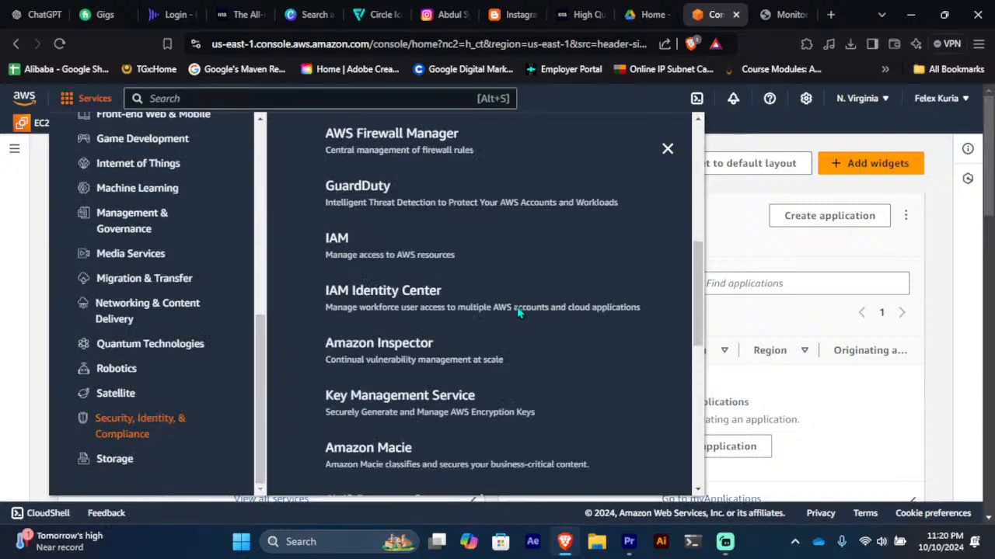
{"action": "scroll", "coordinate": [516, 308], "scroll_direction": "up", "scroll_amount": 10}
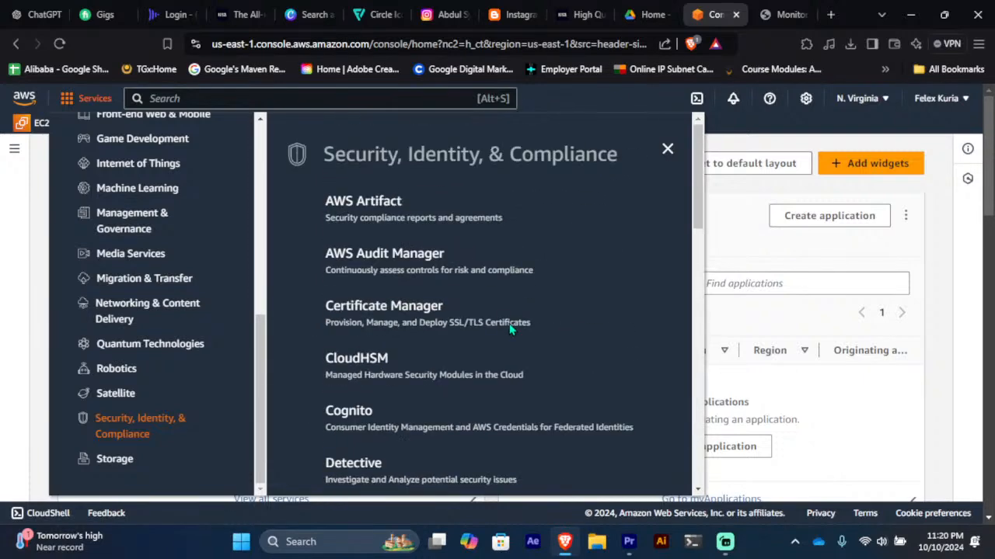
{"action": "scroll", "coordinate": [510, 329], "scroll_direction": "down", "scroll_amount": 2}
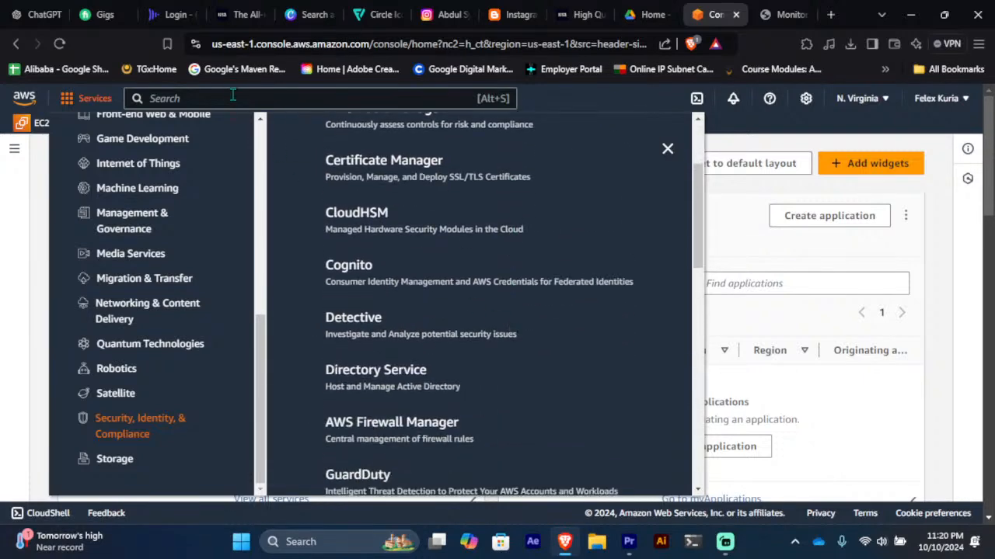
{"action": "key", "text": "Escape"}
{"action": "type", "text": "i"}
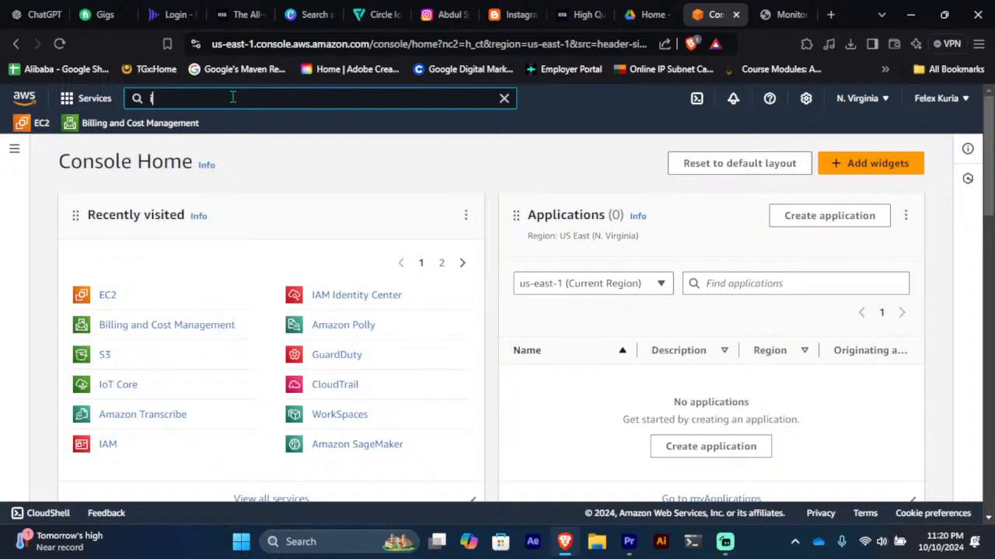
{"action": "type", "text": "am"}
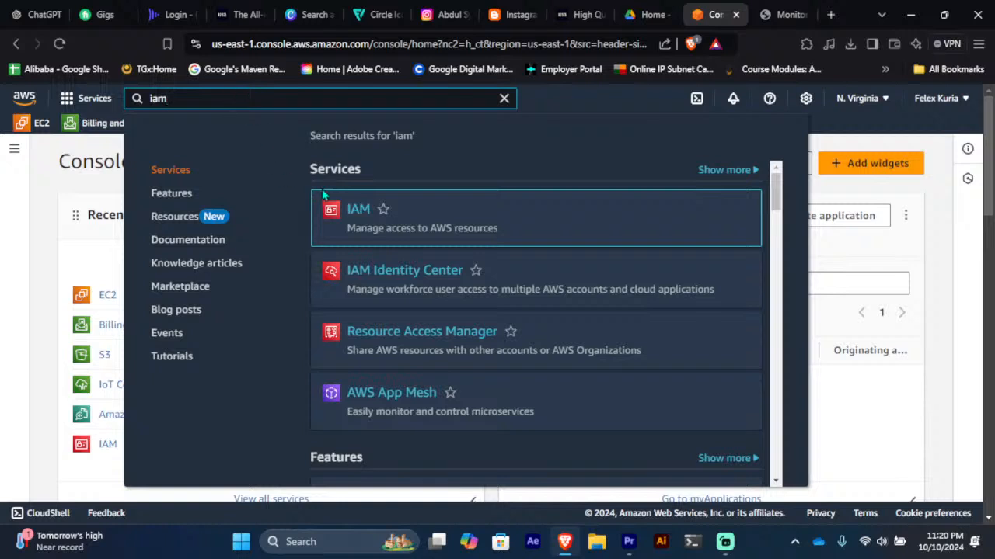
{"action": "left_click", "coordinate": [359, 217]}
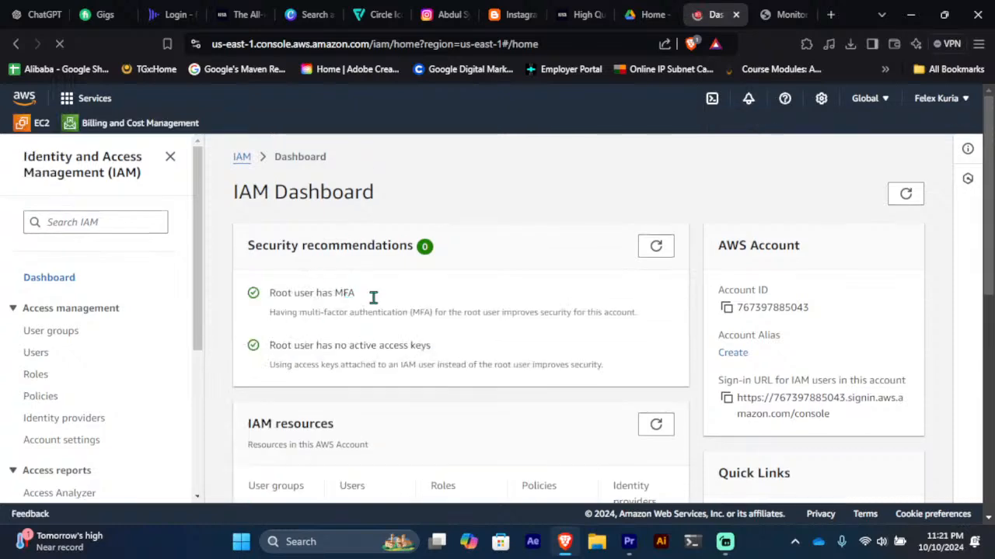
Step: Scroll the IAM Dashboard to its IAM resources and What's new sections
{"action": "scroll", "coordinate": [406, 304], "scroll_direction": "down", "scroll_amount": 3}
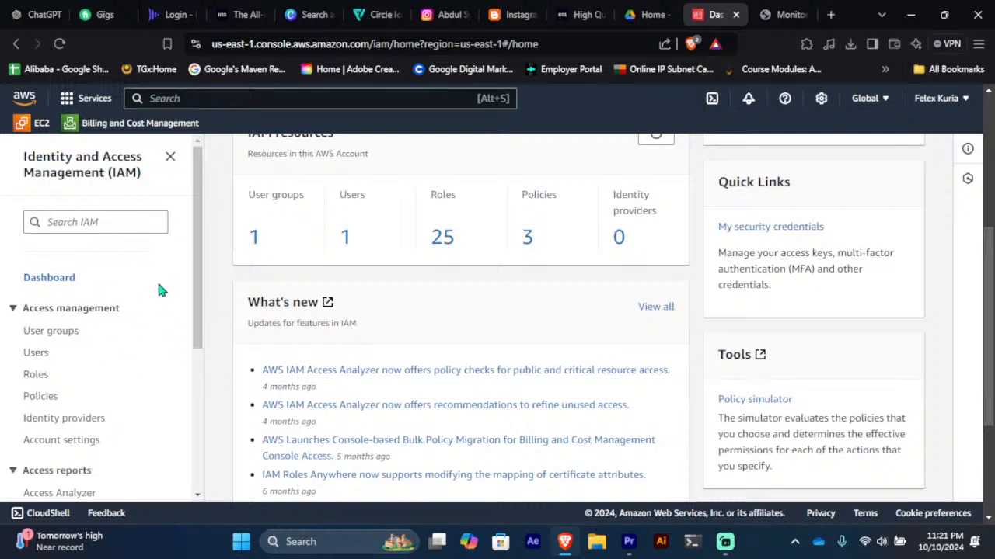
{"action": "scroll", "coordinate": [159, 290], "scroll_direction": "down", "scroll_amount": 5}
{"action": "scroll", "coordinate": [158, 290], "scroll_direction": "down", "scroll_amount": 1}
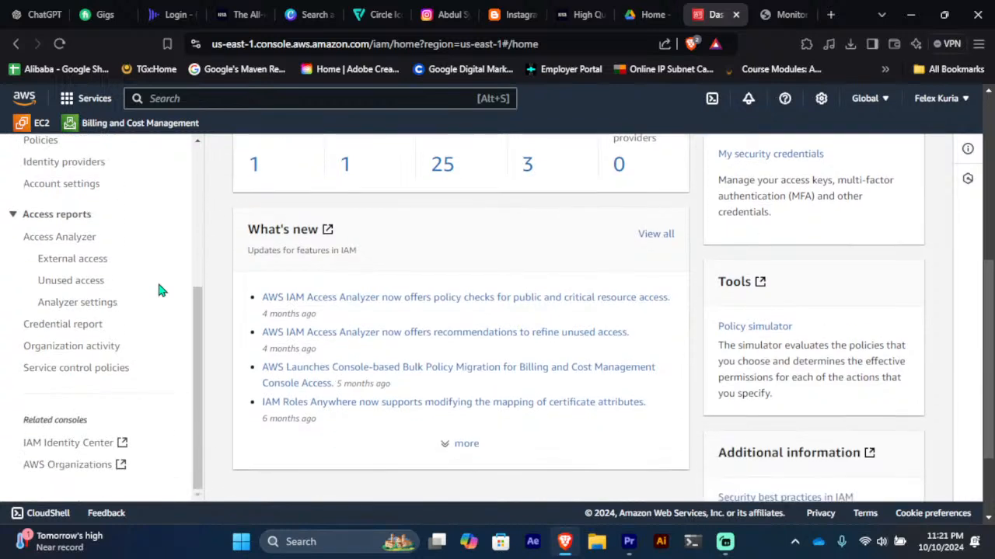
Step: Launch Windows Terminal from the taskbar and open an Ubuntu 22.04.5 LTS tab
{"action": "left_click", "coordinate": [690, 546]}
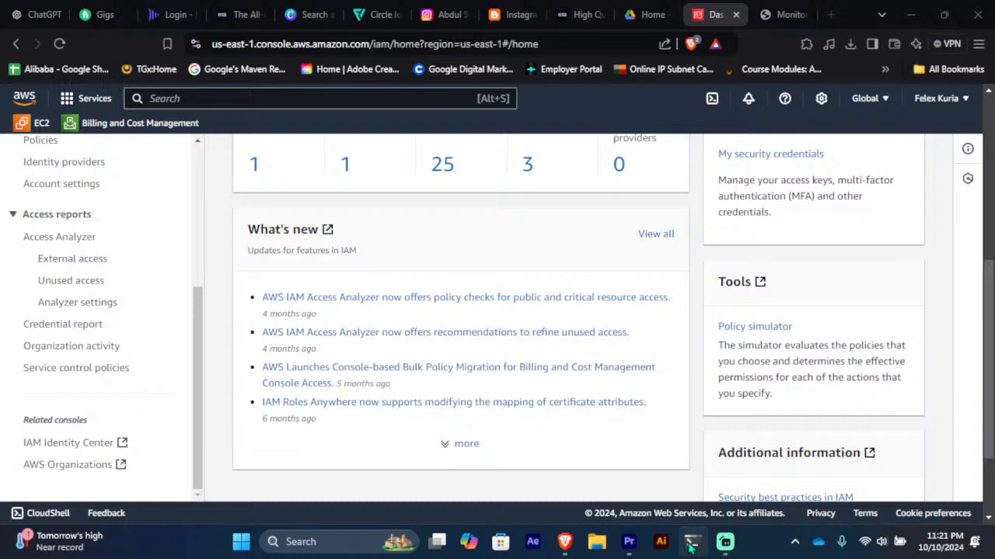
{"action": "right_click", "coordinate": [690, 546]}
{"action": "left_click", "coordinate": [690, 546]}
{"action": "right_click", "coordinate": [690, 546]}
{"action": "left_click", "coordinate": [690, 546]}
{"action": "right_click", "coordinate": [690, 546]}
{"action": "left_click", "coordinate": [690, 547]}
{"action": "right_click", "coordinate": [690, 546]}
{"action": "left_click", "coordinate": [690, 546]}
{"action": "right_click", "coordinate": [690, 547]}
{"action": "left_click", "coordinate": [690, 546]}
{"action": "right_click", "coordinate": [690, 546]}
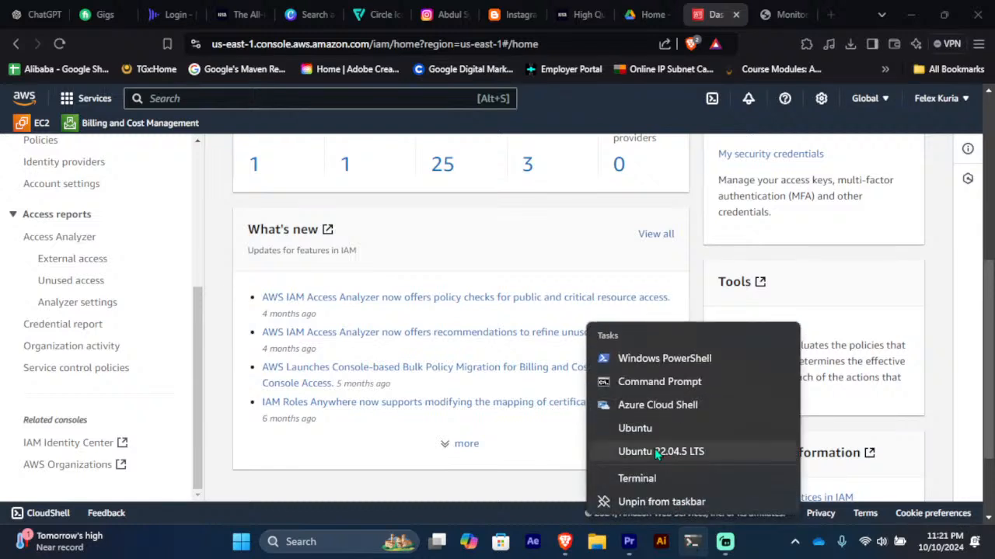
{"action": "left_click", "coordinate": [13, 290]}
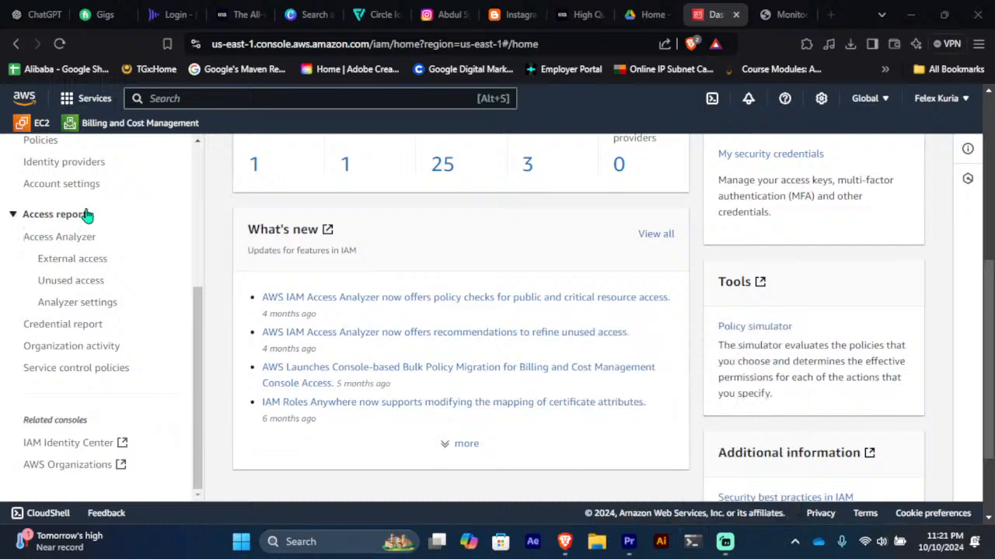
{"action": "scroll", "coordinate": [153, 245], "scroll_direction": "up", "scroll_amount": 5}
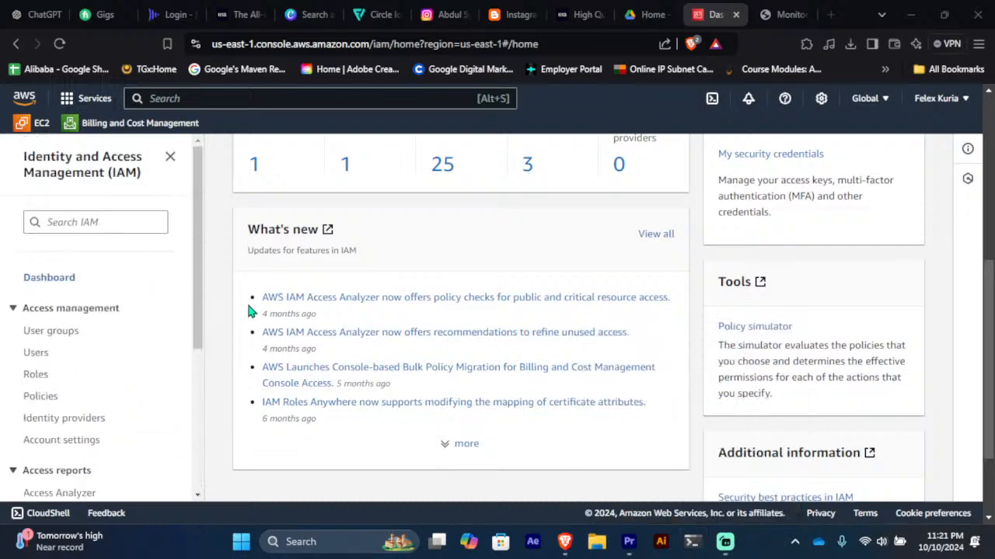
{"action": "scroll", "coordinate": [122, 275], "scroll_direction": "down", "scroll_amount": 4}
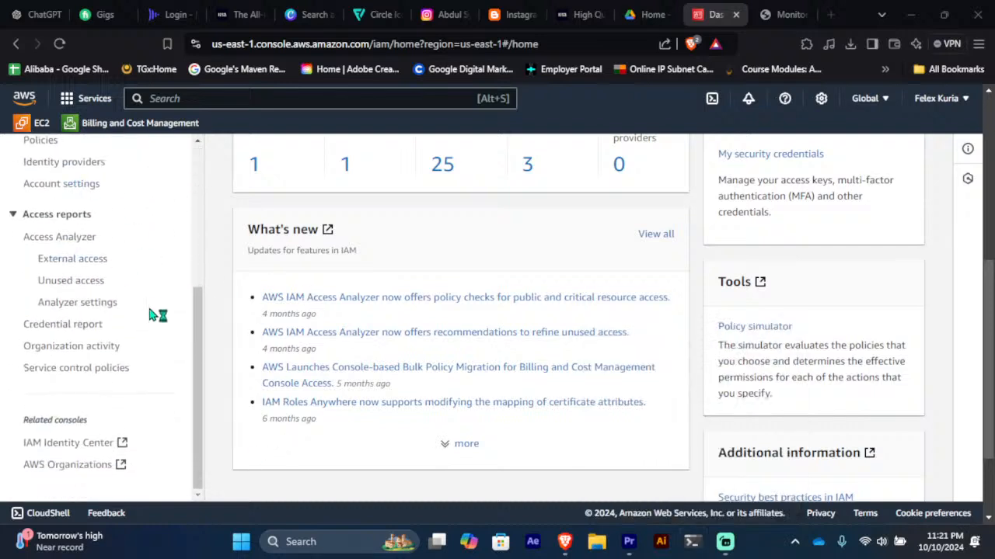
{"action": "scroll", "coordinate": [153, 311], "scroll_direction": "up", "scroll_amount": 3}
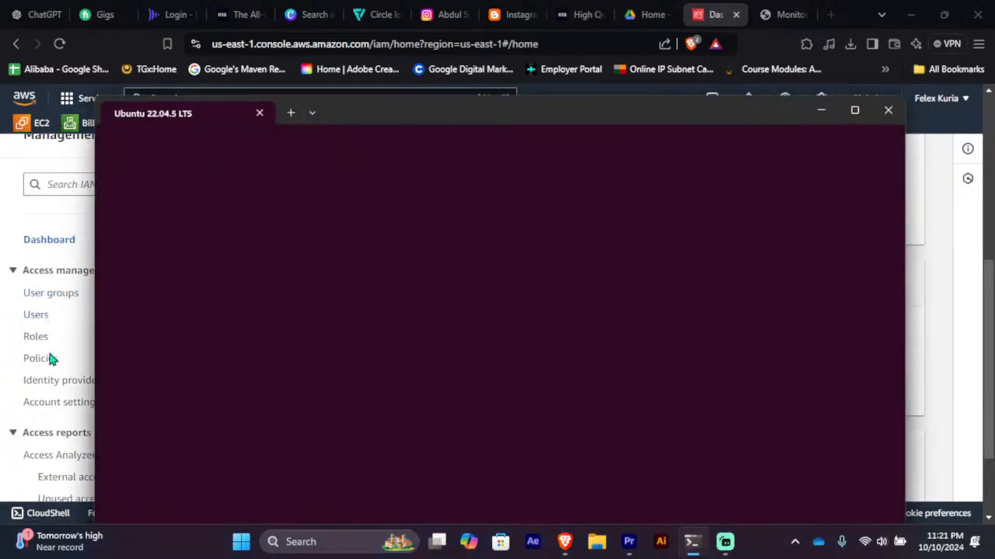
Step: Bring the IAM dashboard back in front, then switch to the Streamlabs window
{"action": "left_click", "coordinate": [54, 207]}
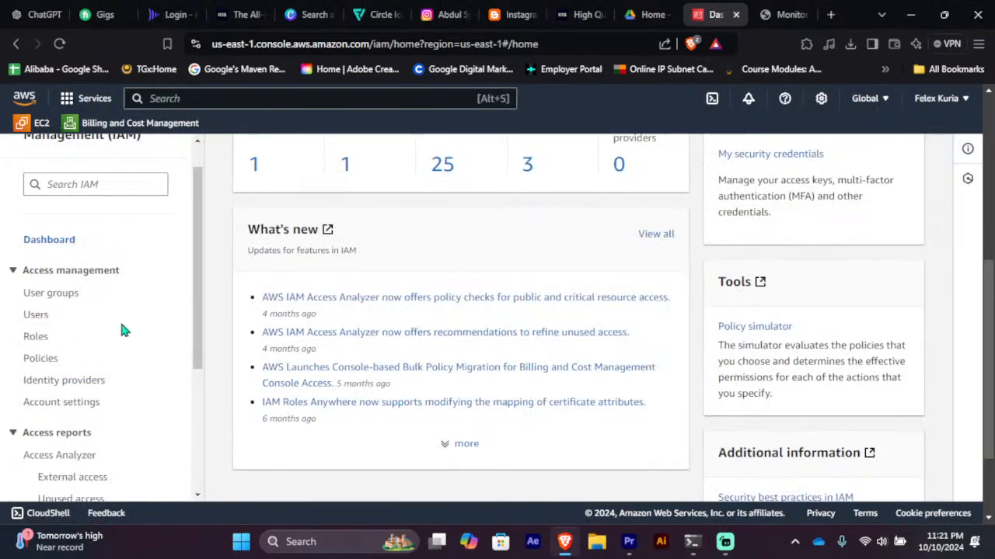
{"action": "scroll", "coordinate": [122, 329], "scroll_direction": "down", "scroll_amount": 3}
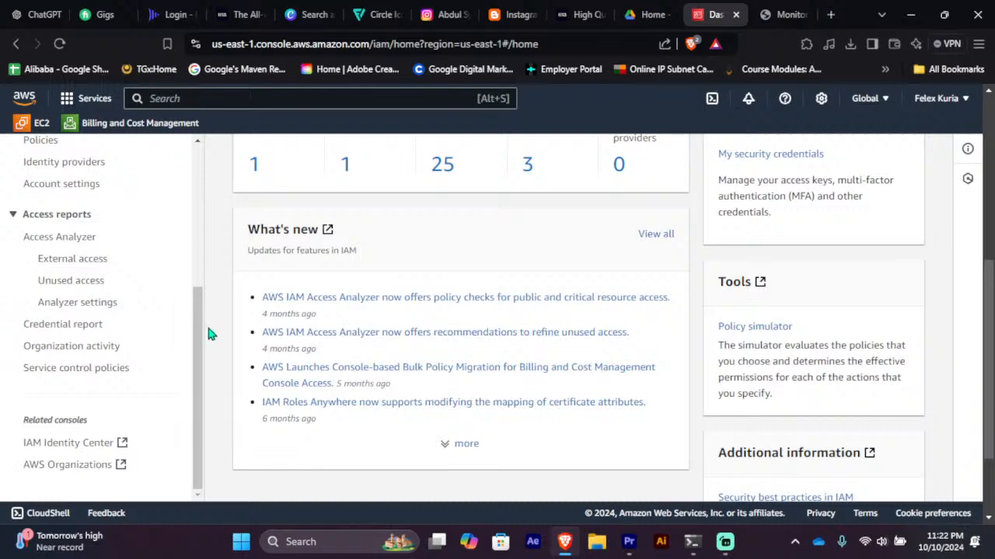
{"action": "scroll", "coordinate": [306, 377], "scroll_direction": "up", "scroll_amount": 3}
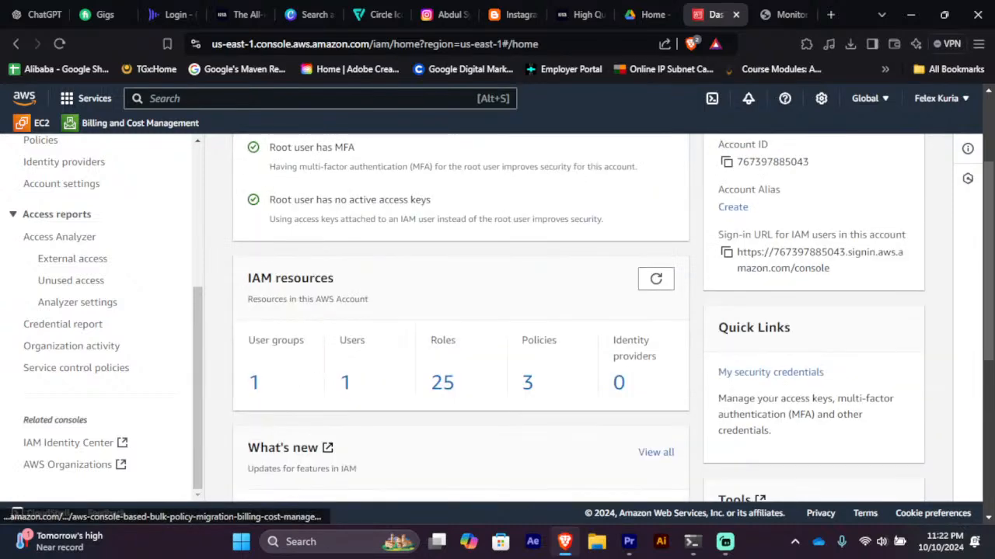
{"action": "left_click", "coordinate": [724, 541]}
Step: Check the blank Ubuntu terminal and the IAM dashboard, then open File Explorer at Home
{"action": "left_click", "coordinate": [693, 543]}
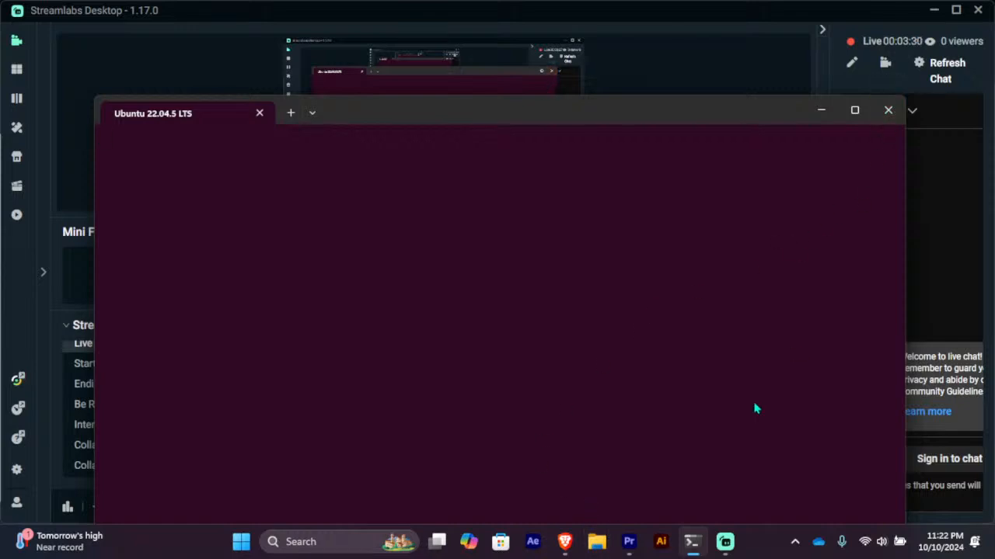
{"action": "left_click", "coordinate": [567, 544]}
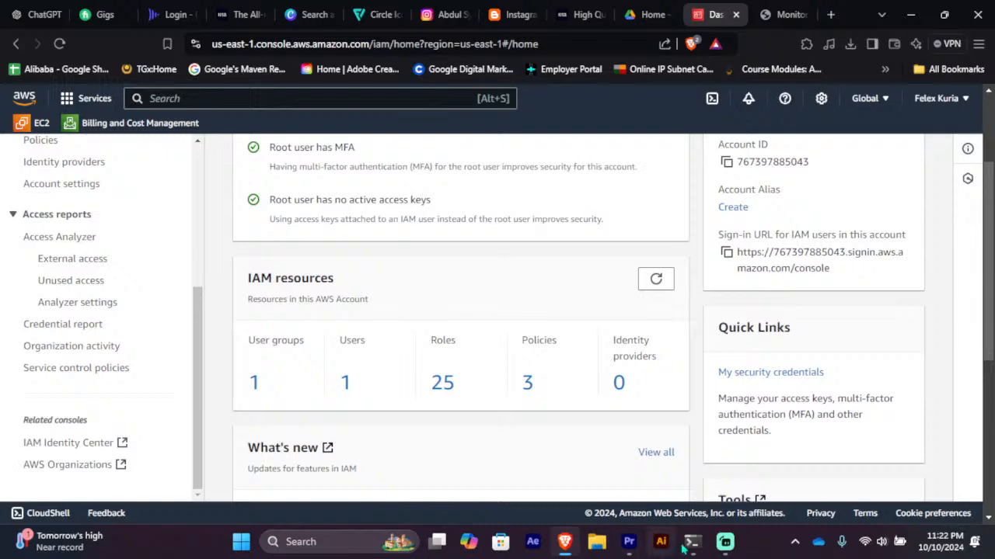
{"action": "mouse_move", "coordinate": [694, 546]}
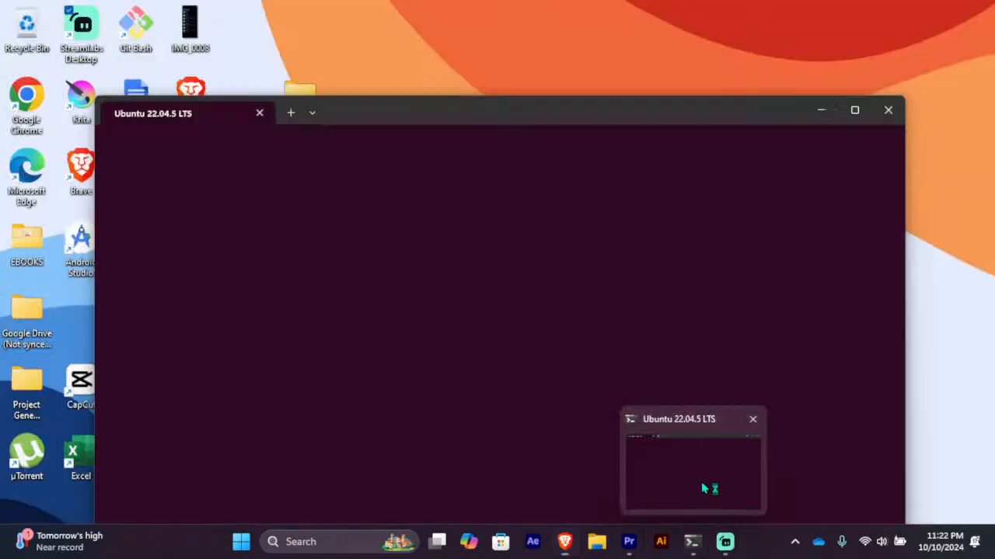
{"action": "left_click", "coordinate": [704, 488]}
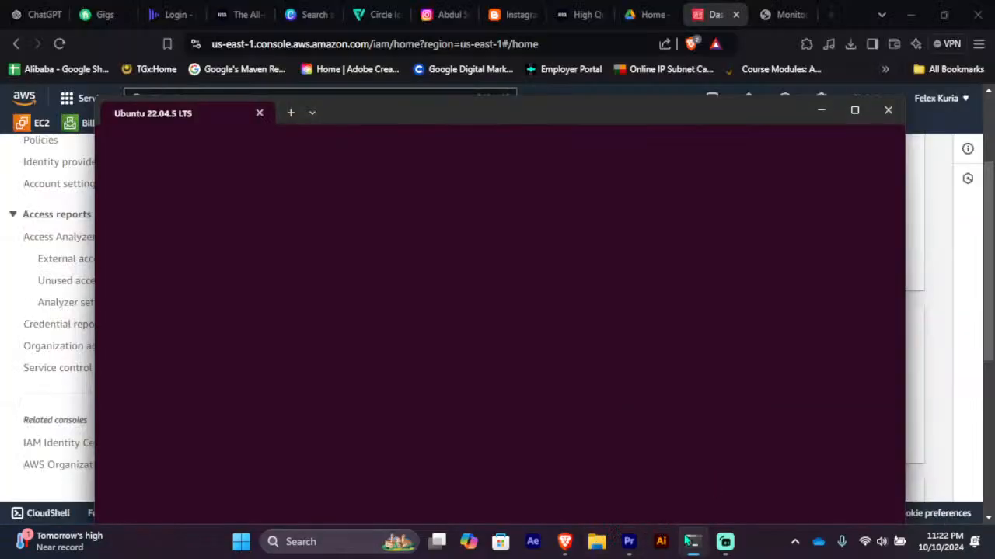
{"action": "left_click", "coordinate": [600, 545]}
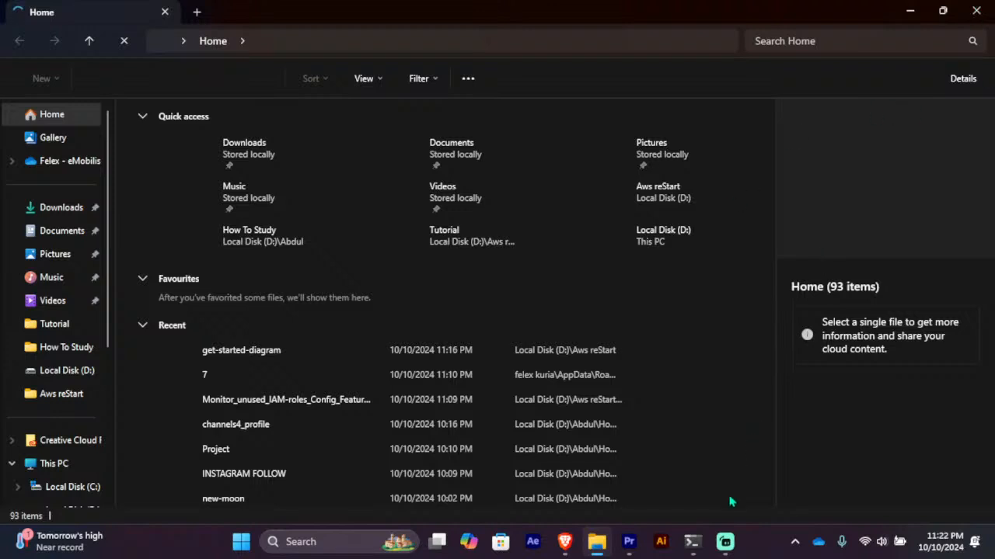
Step: Close the Ubuntu terminal, view its shell-profile list, and return to the IAM Dashboard in Brave
{"action": "left_click", "coordinate": [692, 542]}
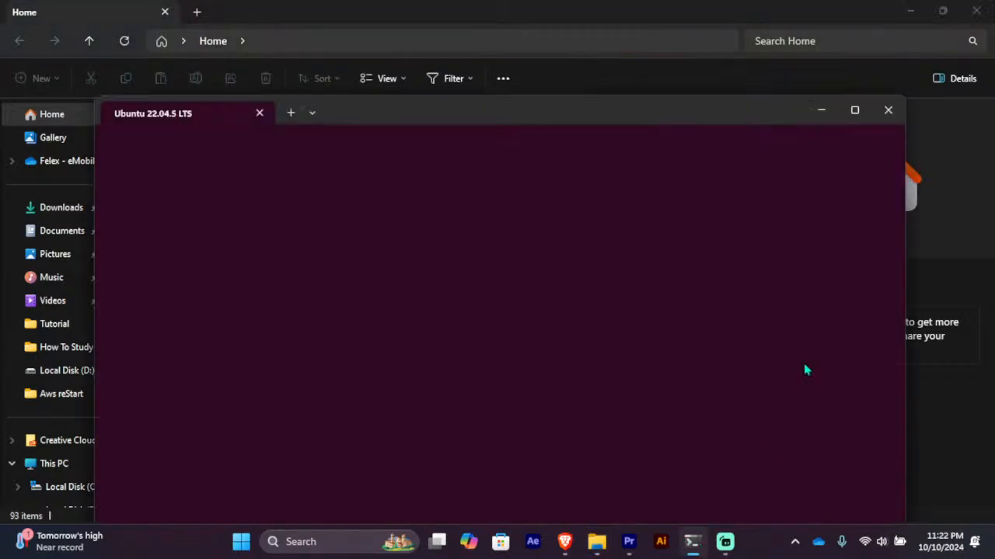
{"action": "left_click", "coordinate": [886, 110]}
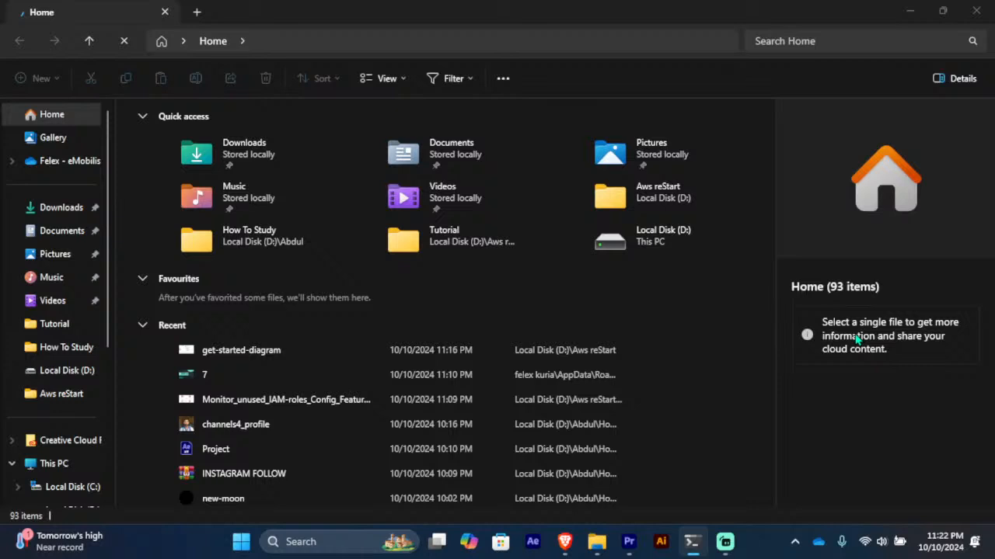
{"action": "right_click", "coordinate": [695, 549]}
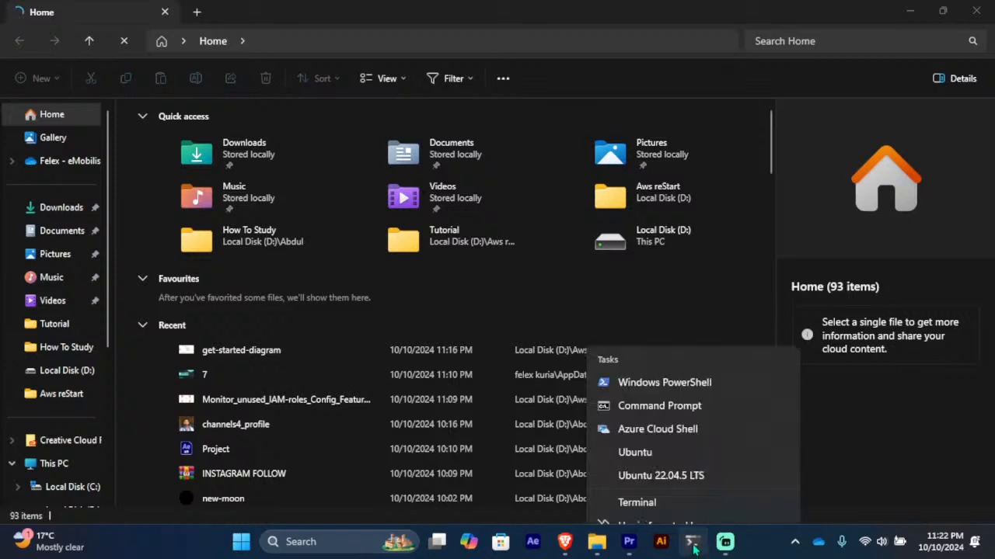
{"action": "left_click", "coordinate": [695, 550]}
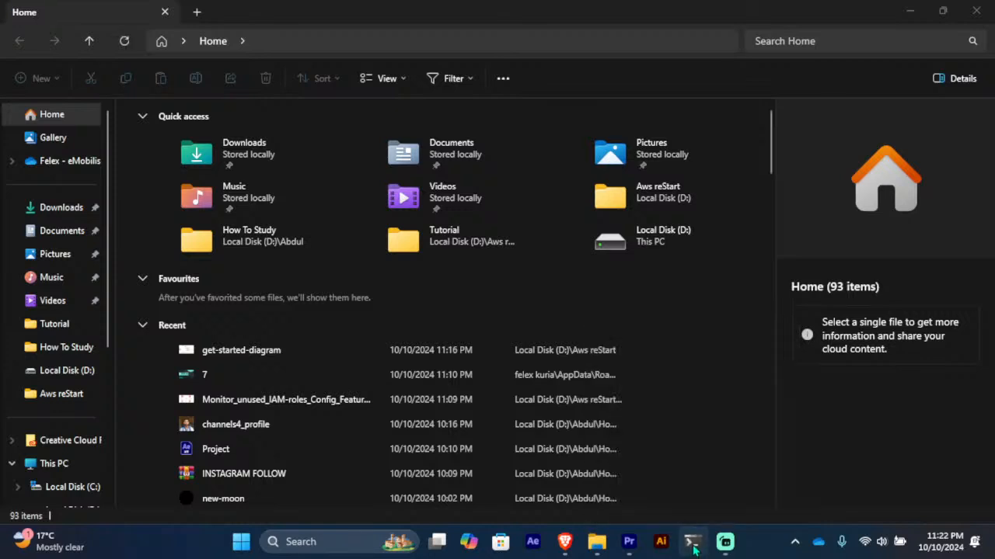
{"action": "right_click", "coordinate": [695, 549]}
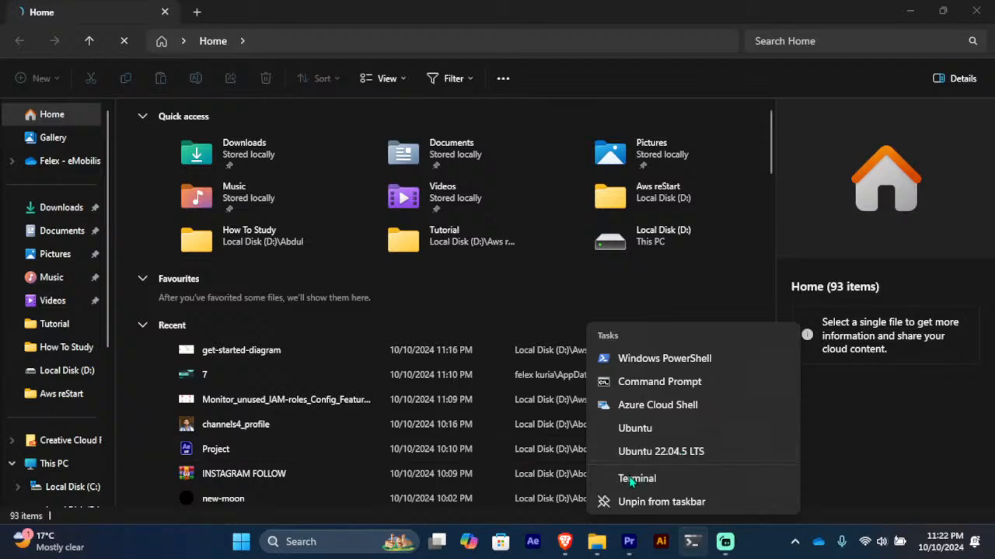
{"action": "left_click", "coordinate": [565, 542]}
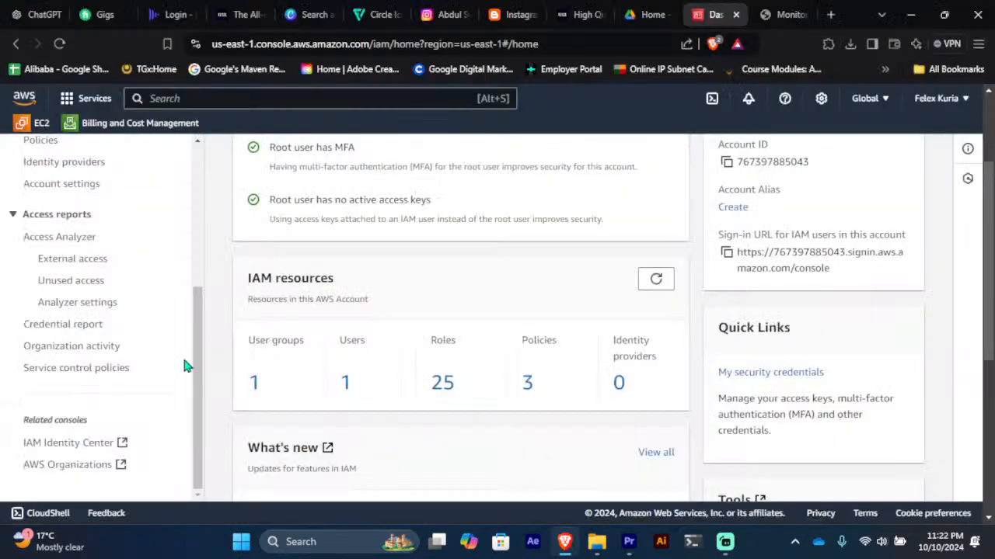
{"action": "scroll", "coordinate": [186, 366], "scroll_direction": "up", "scroll_amount": 5}
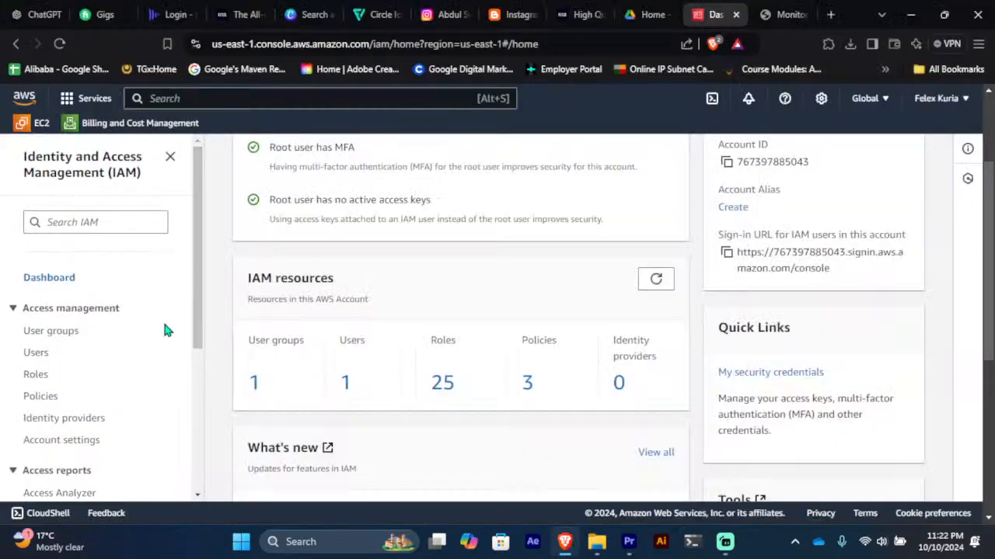
Step: From the IAM Users list, choose Create user and type the new user's name
{"action": "left_click", "coordinate": [36, 356]}
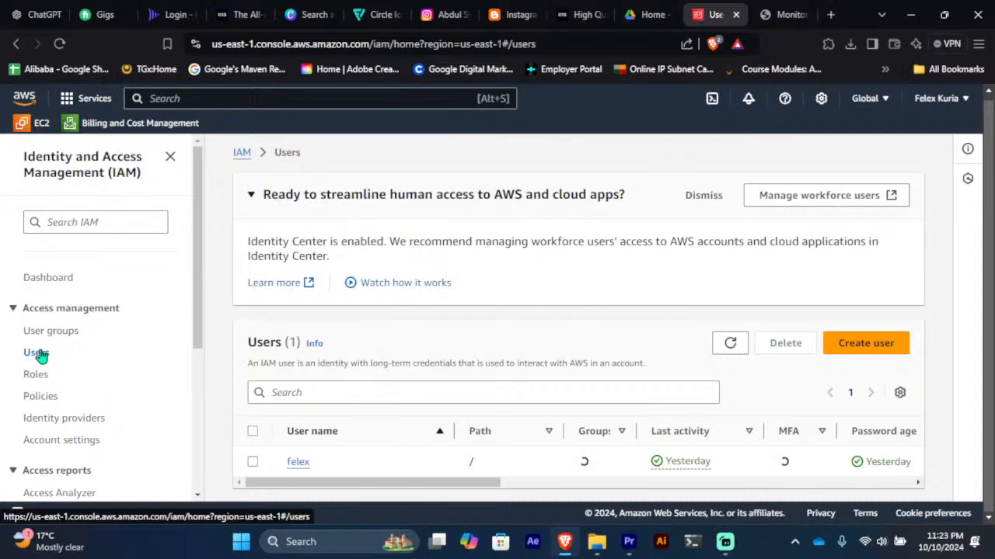
{"action": "left_click", "coordinate": [871, 350]}
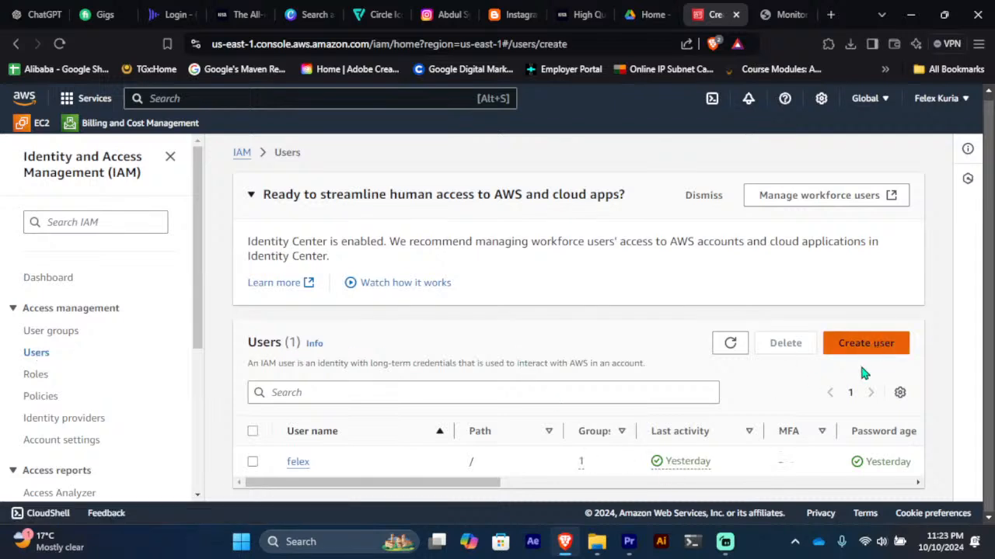
{"action": "left_click", "coordinate": [475, 298]}
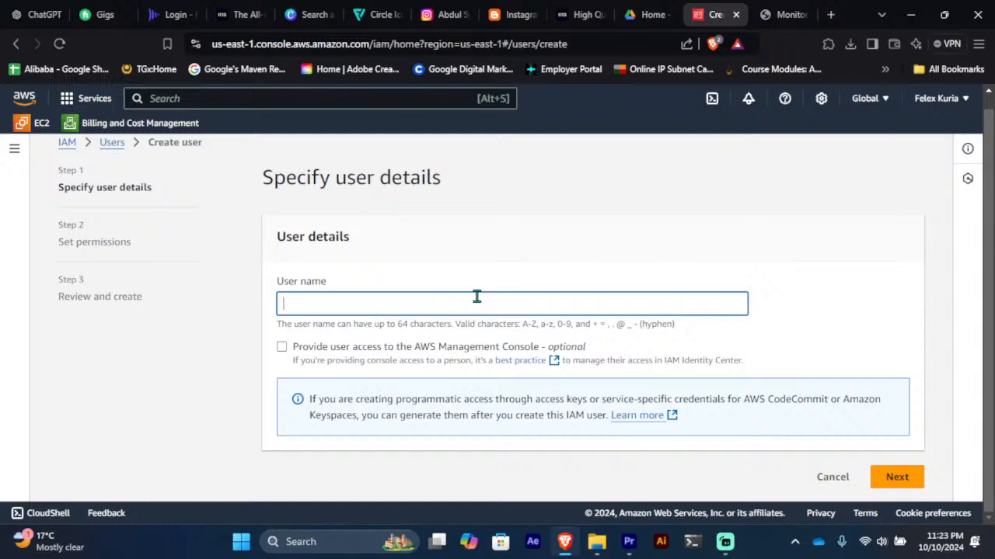
{"action": "type", "text": "Iam"}
{"action": "type", "text": "ry"}
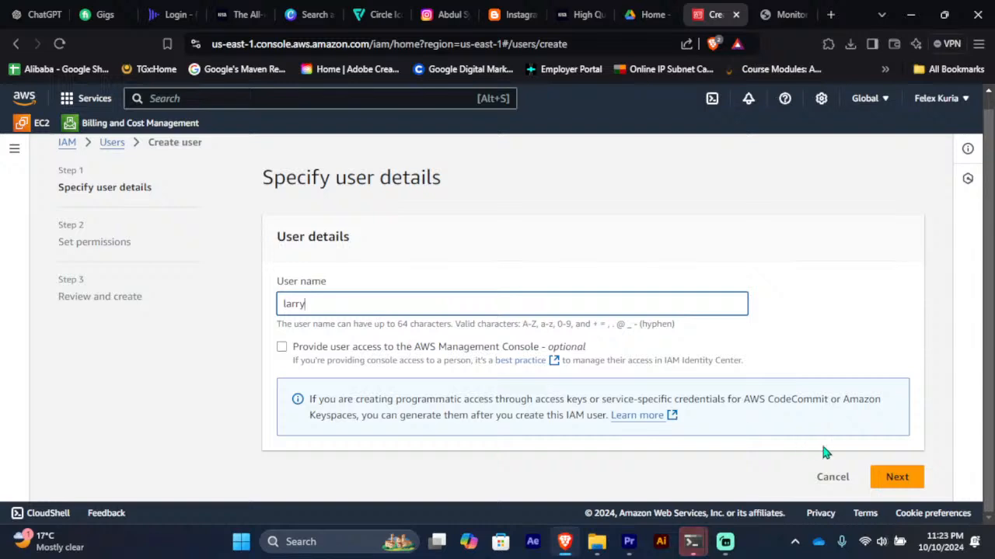
Step: Advance to Set permissions and choose Create group under User groups
{"action": "left_click", "coordinate": [892, 474]}
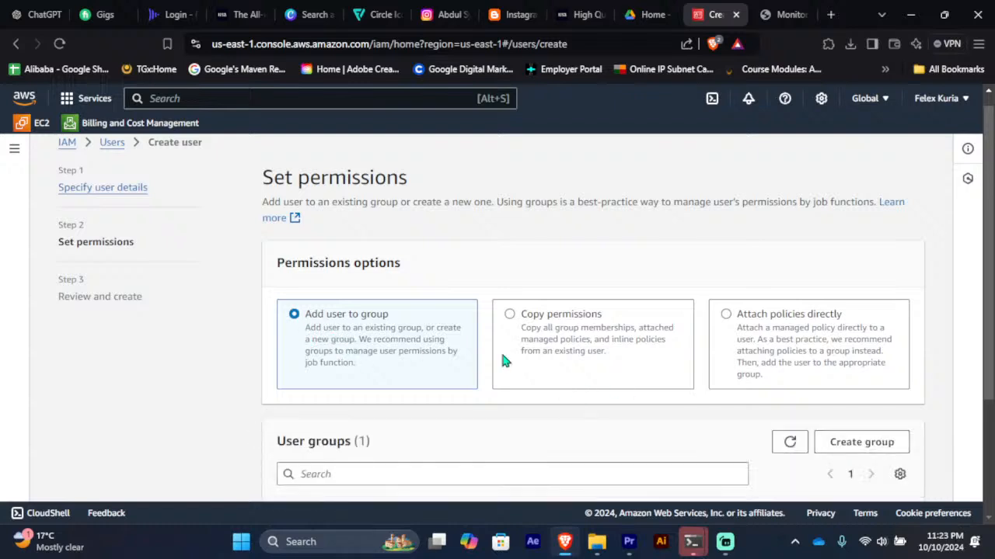
{"action": "scroll", "coordinate": [455, 331], "scroll_direction": "down", "scroll_amount": 2}
{"action": "scroll", "coordinate": [455, 331], "scroll_direction": "down", "scroll_amount": 1}
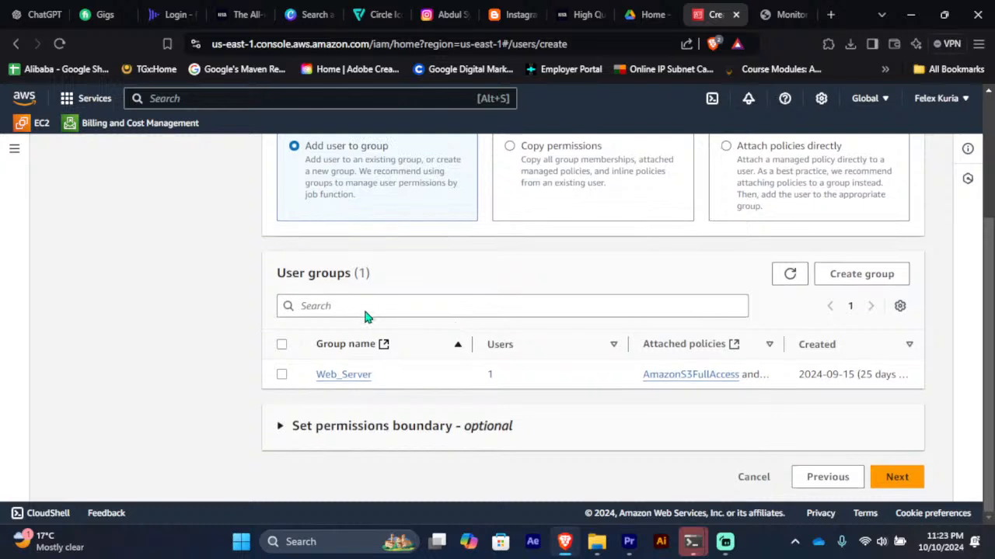
{"action": "left_click", "coordinate": [864, 288]}
Step: Name the new user group Ec2
{"action": "left_click", "coordinate": [373, 242]}
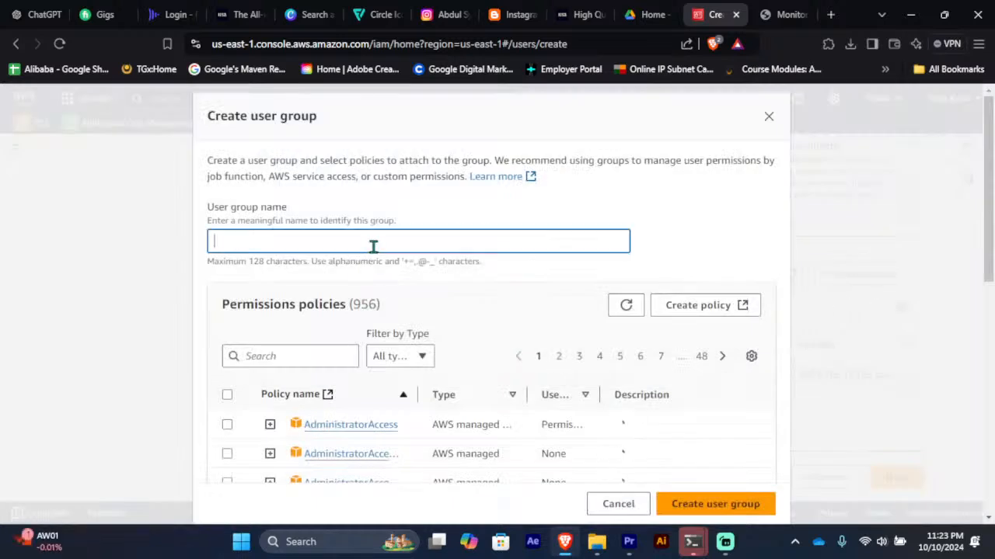
{"action": "type", "text": "Ec2"}
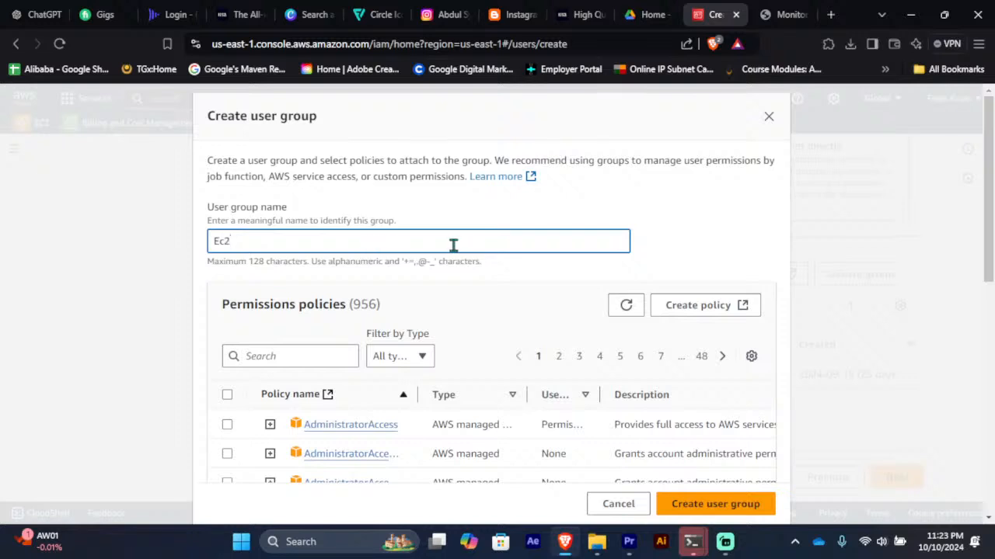
{"action": "left_click", "coordinate": [481, 273]}
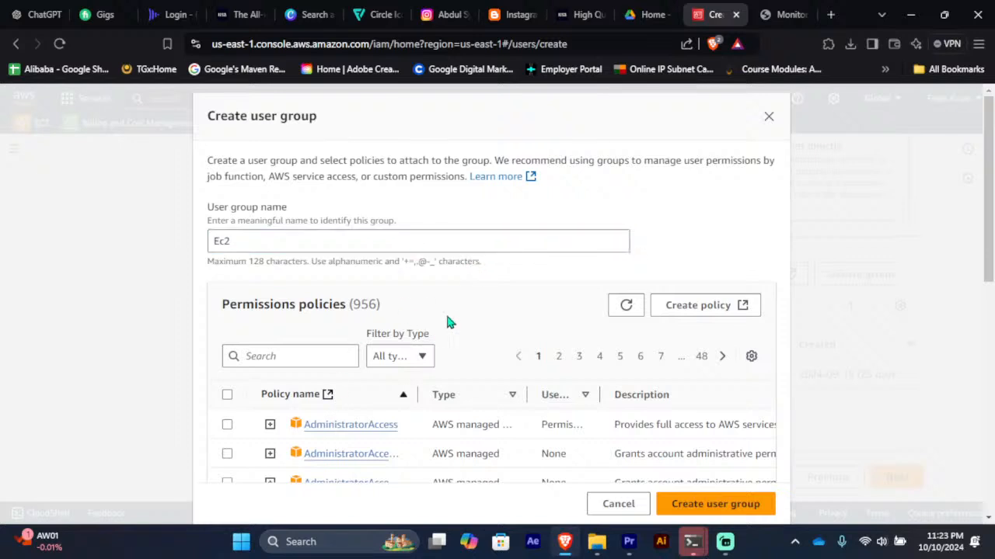
Step: Search policies for ec2, attach AmazonEC2ReadOnlyAccess, and create the group
{"action": "scroll", "coordinate": [342, 359], "scroll_direction": "down", "scroll_amount": 1}
{"action": "left_click", "coordinate": [313, 283]}
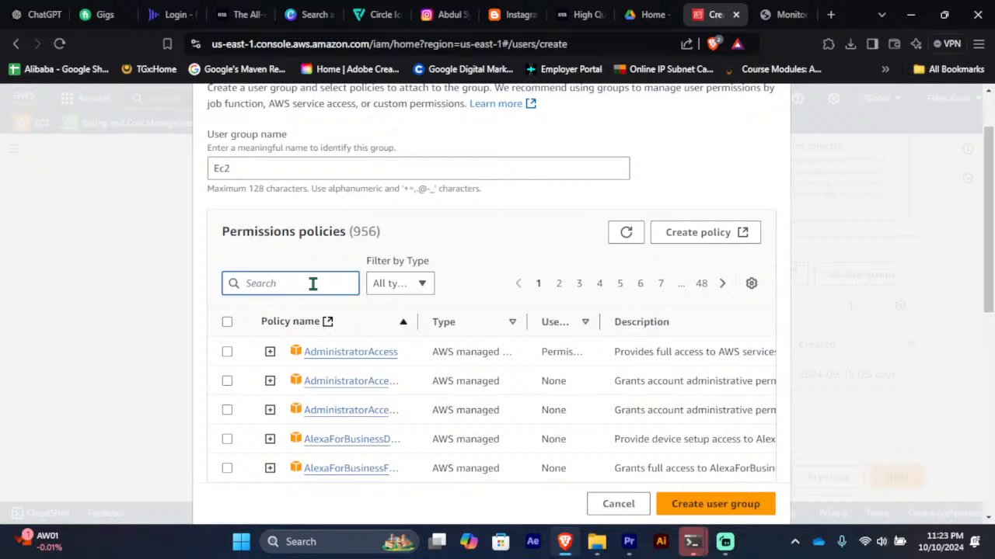
{"action": "type", "text": "ec2"}
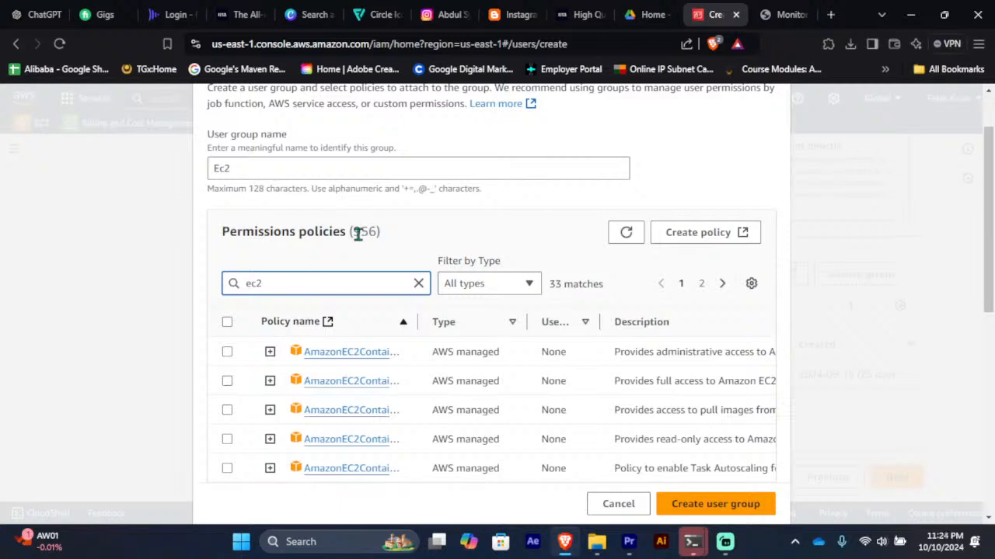
{"action": "left_click_drag", "start_coordinate": [443, 326], "coordinate": [456, 326]}
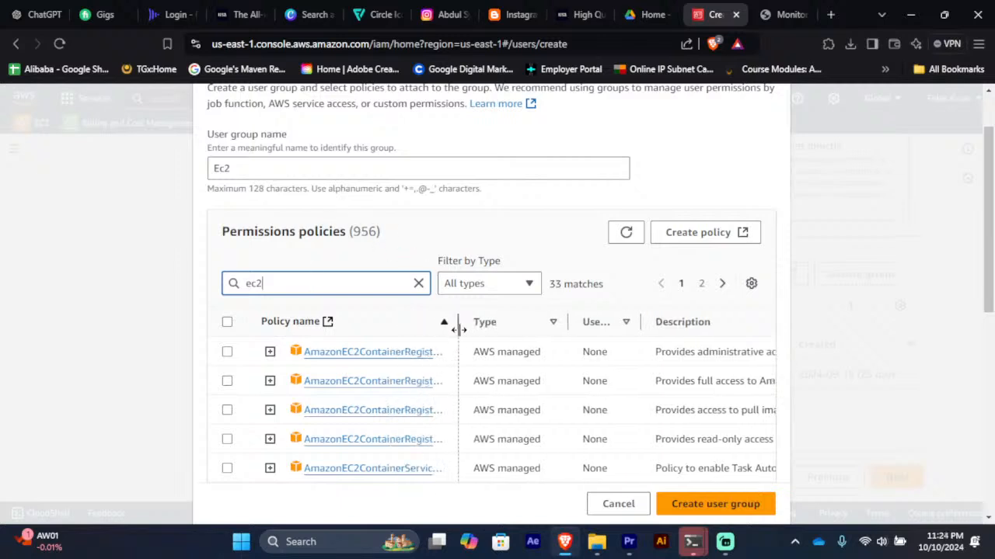
{"action": "scroll", "coordinate": [506, 352], "scroll_direction": "down", "scroll_amount": 3}
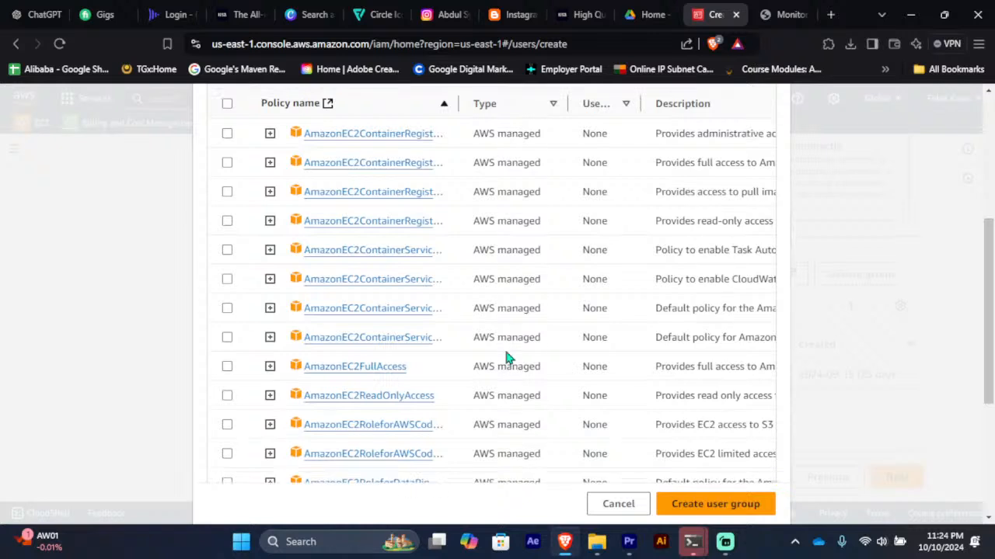
{"action": "scroll", "coordinate": [506, 354], "scroll_direction": "down", "scroll_amount": 2}
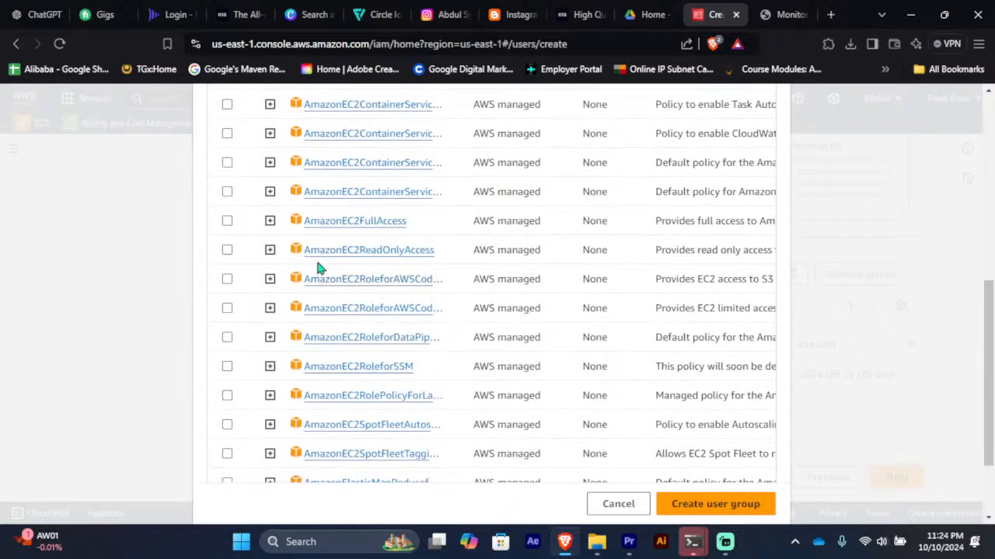
{"action": "left_click", "coordinate": [227, 251]}
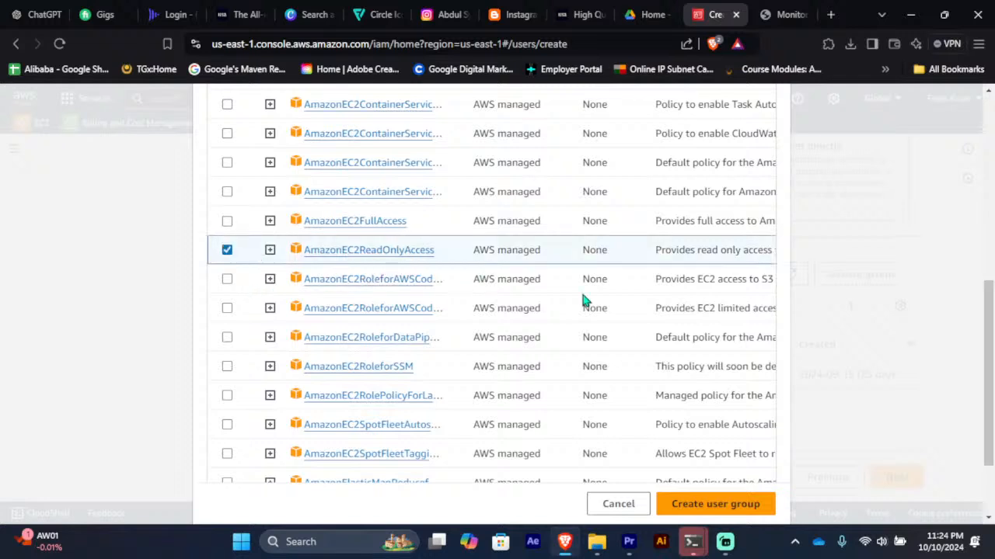
{"action": "left_click", "coordinate": [704, 505]}
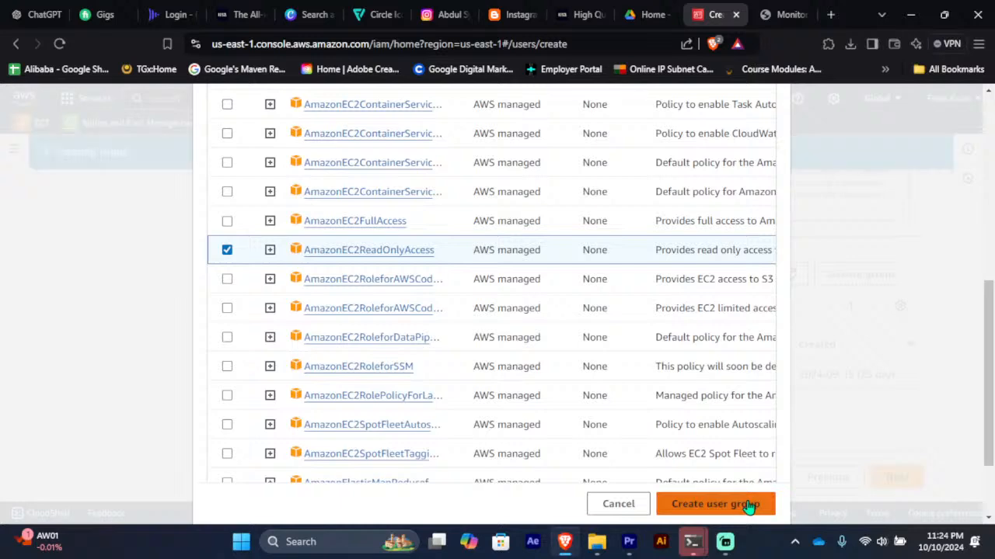
Step: Close two of the extra Ubuntu terminal windows, leaving one open
{"action": "mouse_move", "coordinate": [692, 541]}
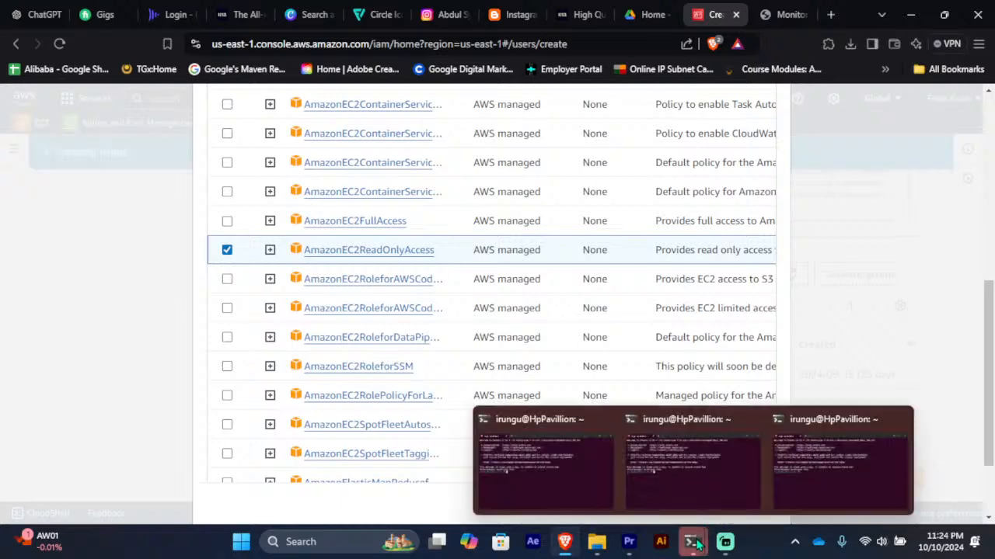
{"action": "left_click", "coordinate": [675, 476]}
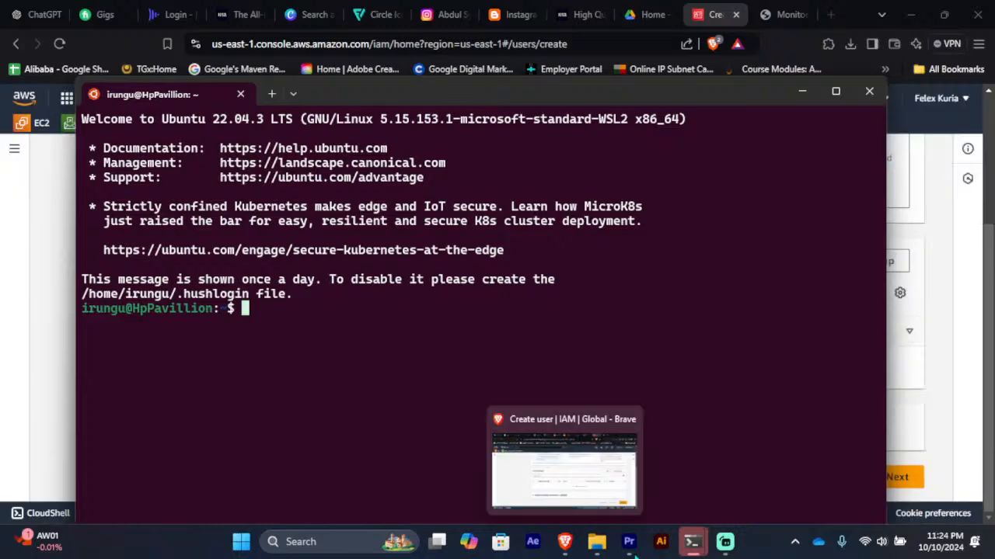
{"action": "mouse_move", "coordinate": [697, 546]}
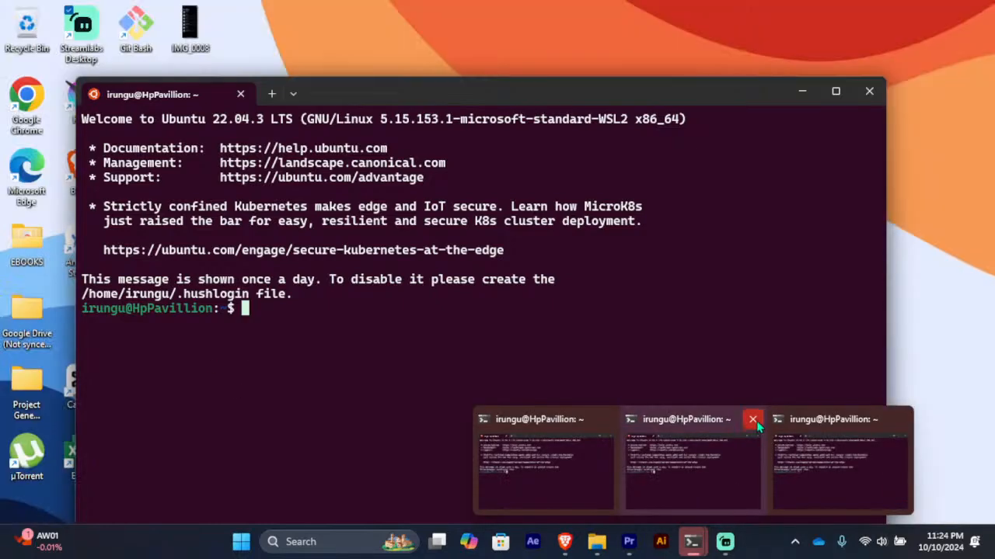
{"action": "left_click", "coordinate": [753, 424]}
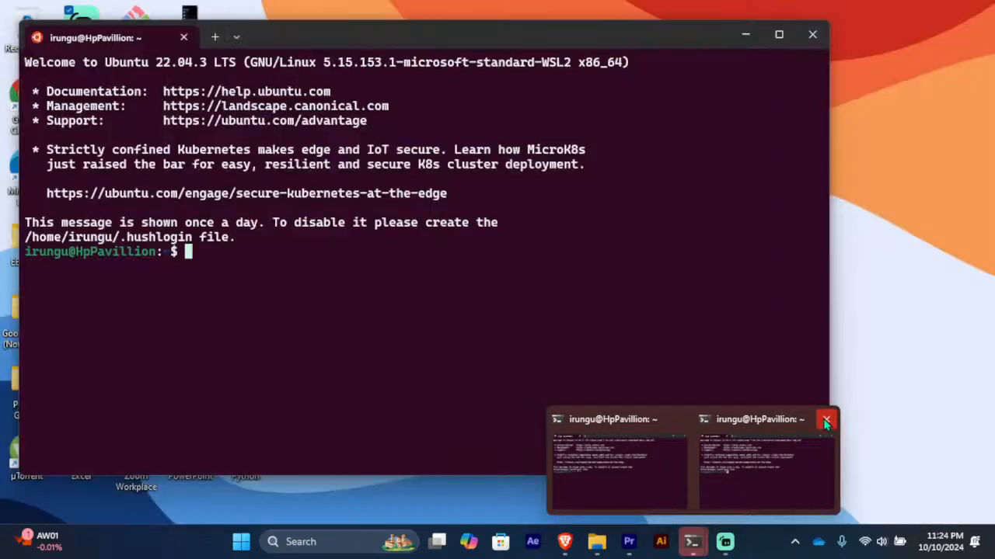
{"action": "left_click", "coordinate": [825, 420]}
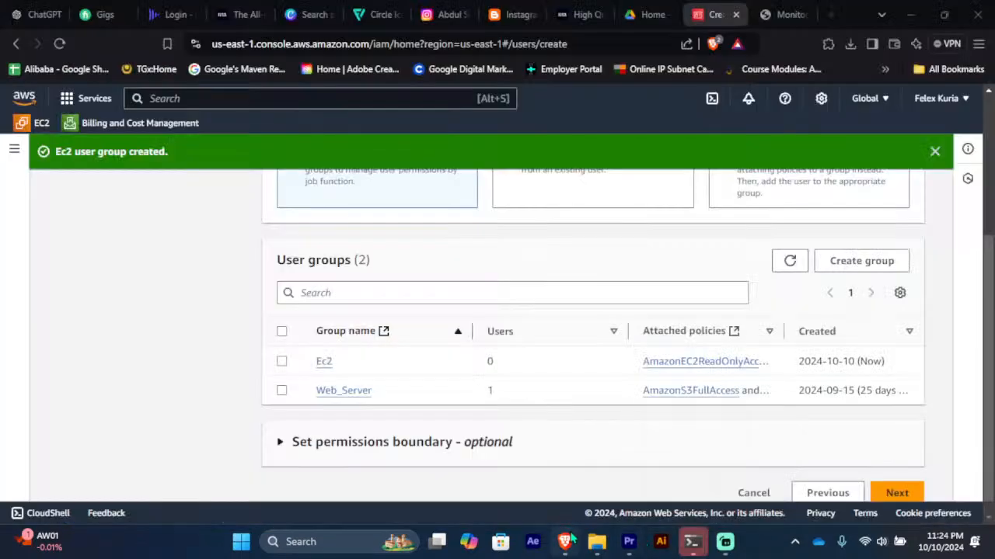
Step: Move on to Review and create and create the new IAM user
{"action": "mouse_move", "coordinate": [568, 542]}
{"action": "scroll", "coordinate": [454, 311], "scroll_direction": "up", "scroll_amount": 3}
{"action": "scroll", "coordinate": [455, 312], "scroll_direction": "down", "scroll_amount": 3}
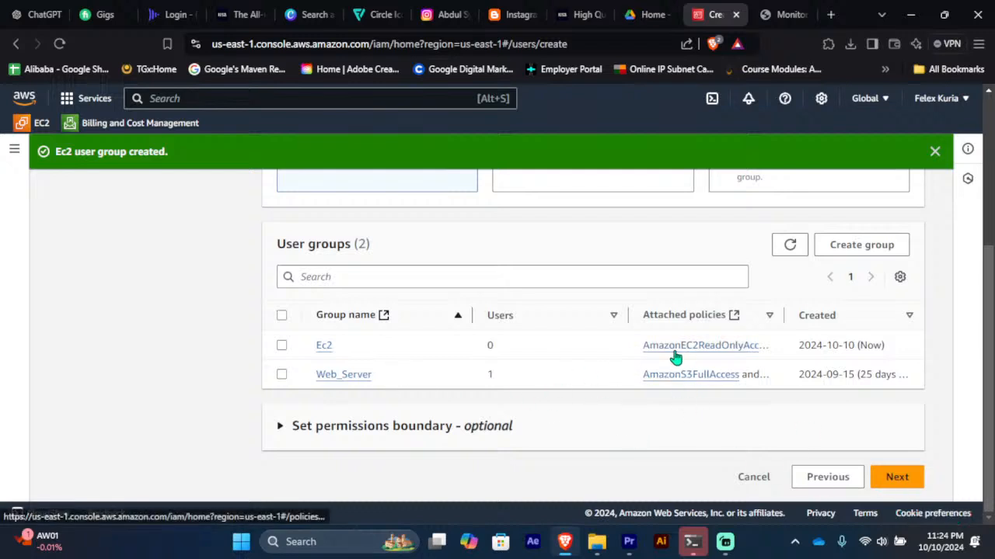
{"action": "left_click", "coordinate": [894, 480]}
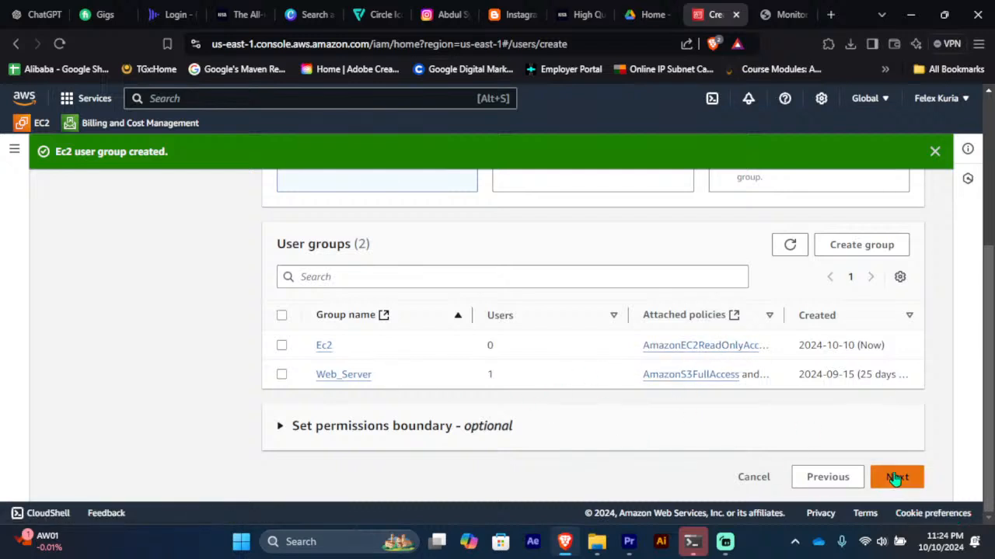
{"action": "scroll", "coordinate": [496, 322], "scroll_direction": "down", "scroll_amount": 3}
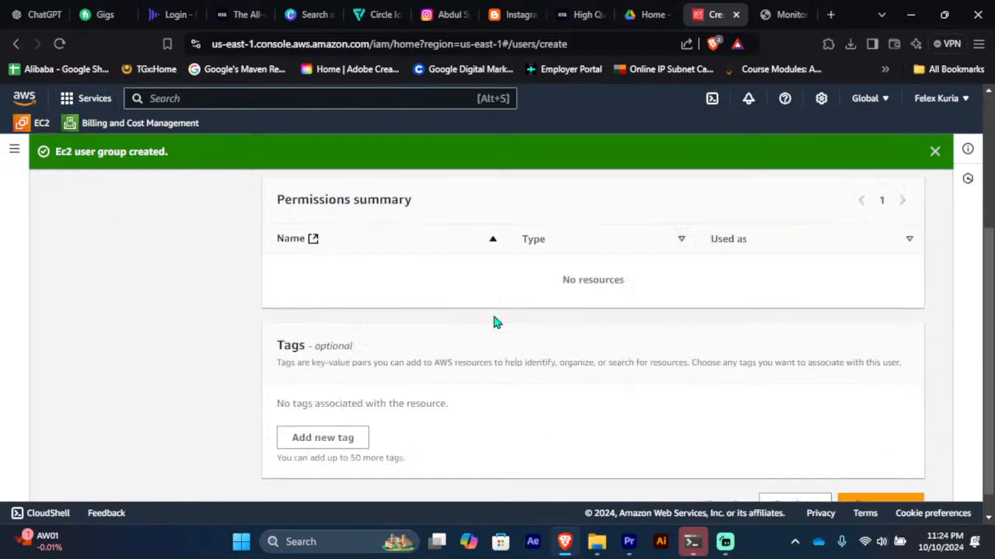
{"action": "scroll", "coordinate": [496, 322], "scroll_direction": "down", "scroll_amount": 1}
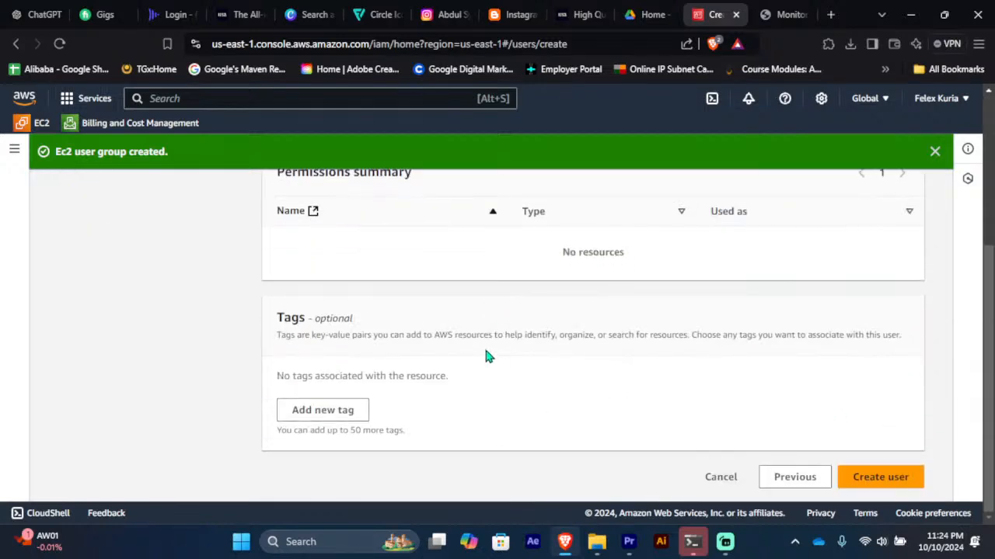
{"action": "left_click", "coordinate": [868, 474]}
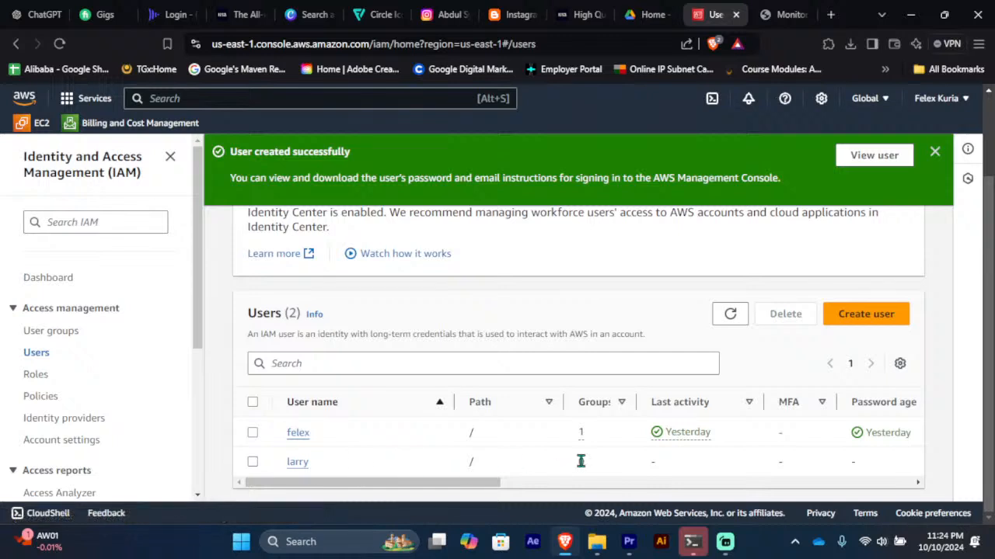
Step: Check the new user's Permissions and Groups tabs, both empty, then view the User groups list
{"action": "left_click", "coordinate": [298, 463]}
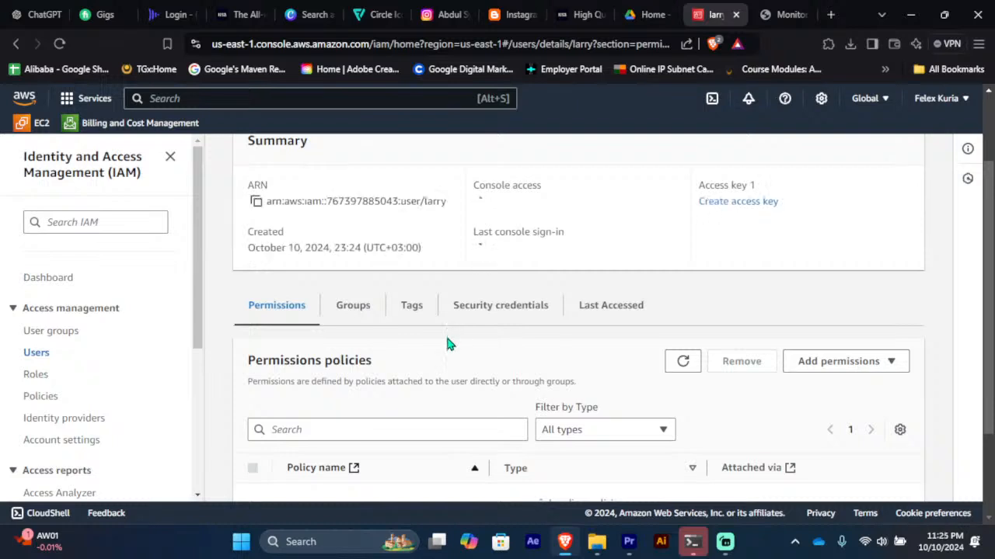
{"action": "scroll", "coordinate": [445, 335], "scroll_direction": "down", "scroll_amount": 2}
{"action": "scroll", "coordinate": [446, 346], "scroll_direction": "up", "scroll_amount": 3}
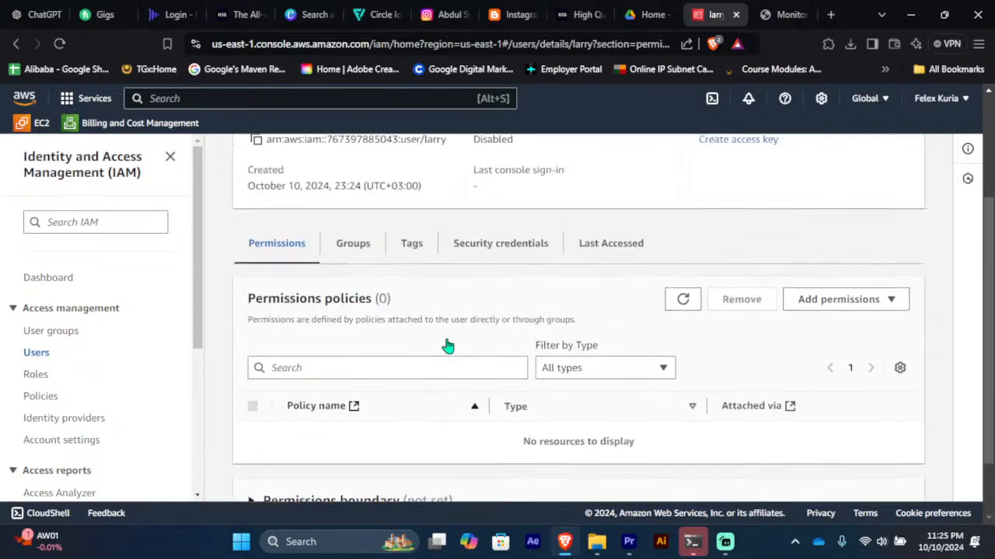
{"action": "scroll", "coordinate": [447, 346], "scroll_direction": "down", "scroll_amount": 1}
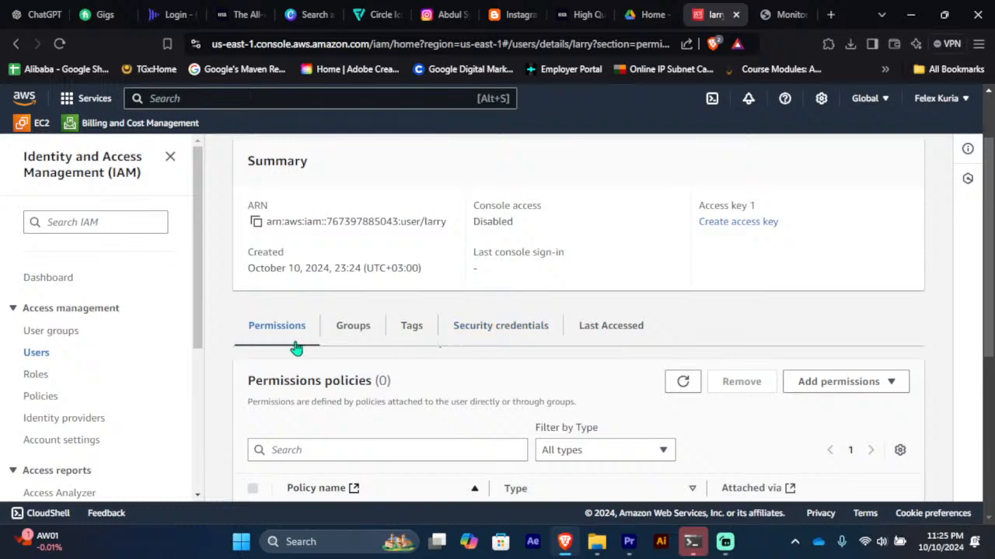
{"action": "left_click", "coordinate": [350, 334]}
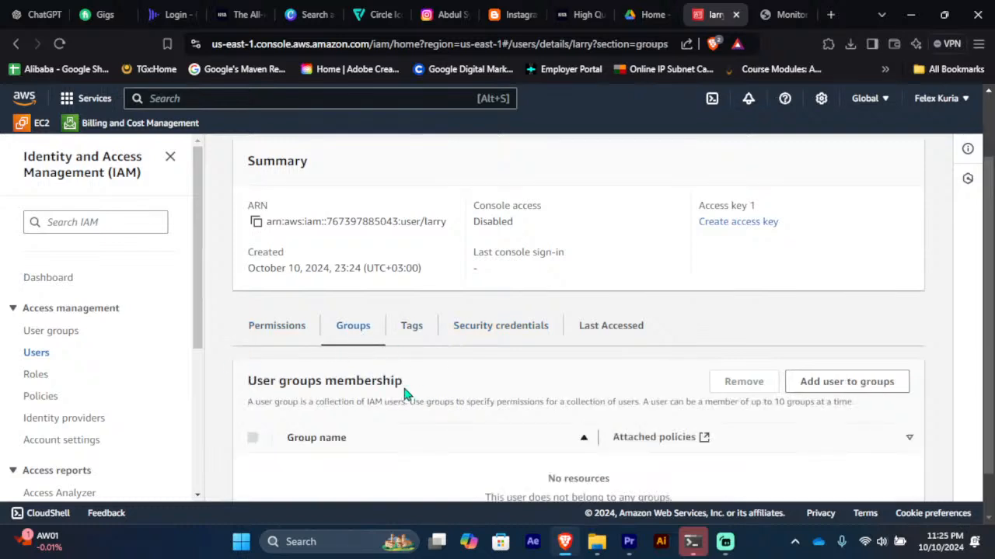
{"action": "scroll", "coordinate": [404, 393], "scroll_direction": "down", "scroll_amount": 1}
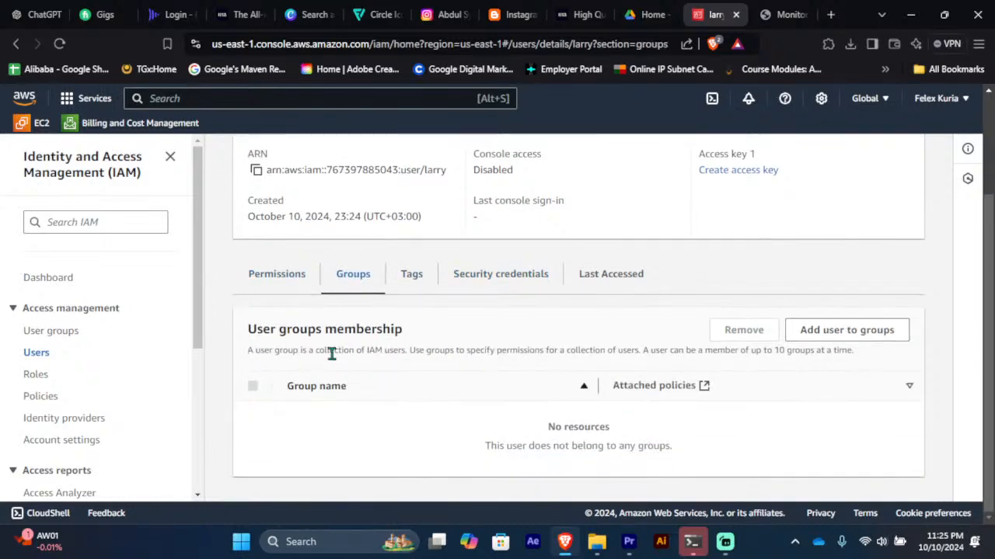
{"action": "left_click", "coordinate": [69, 339]}
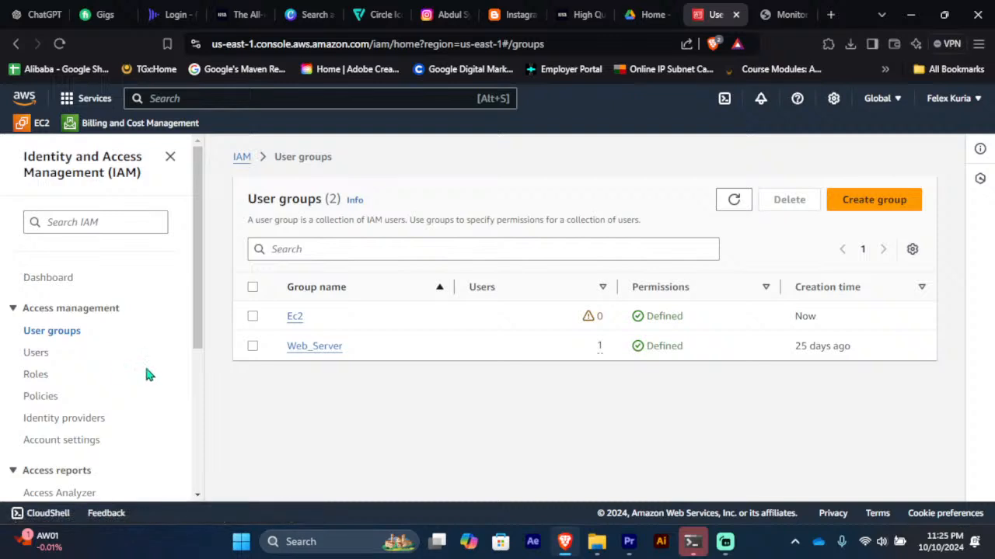
Step: Add the new user as a member of the Ec2 group, then return to Users
{"action": "left_click", "coordinate": [296, 318]}
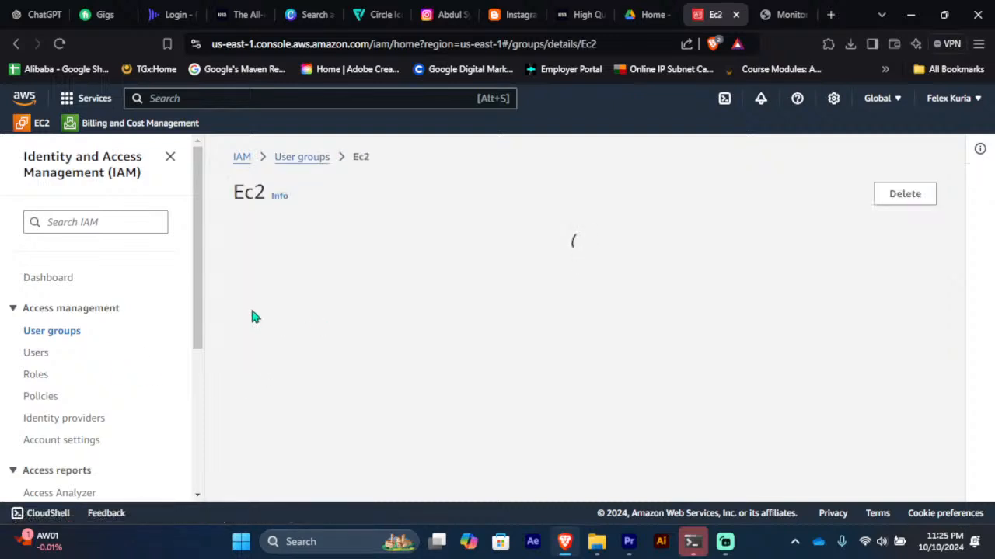
{"action": "scroll", "coordinate": [396, 319], "scroll_direction": "down", "scroll_amount": 2}
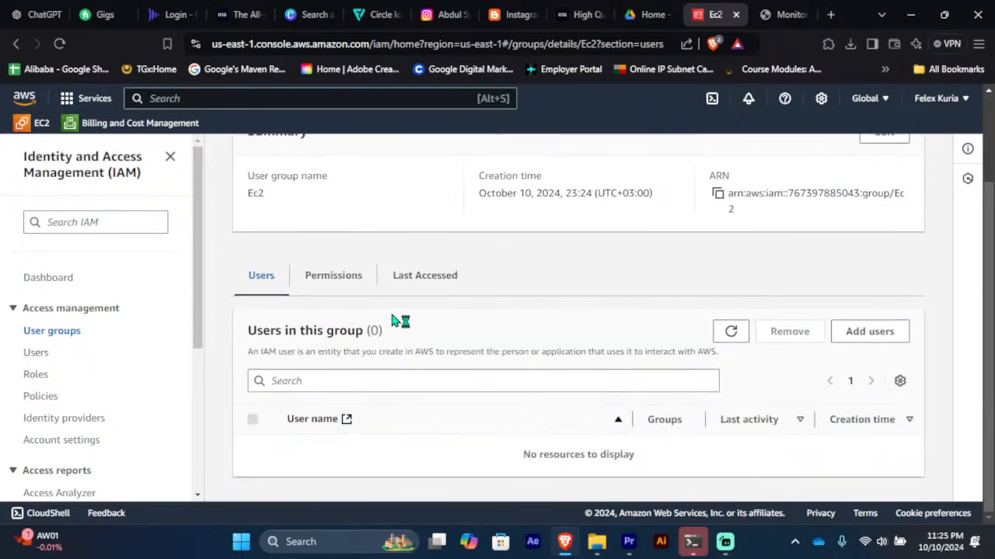
{"action": "left_click", "coordinate": [868, 332]}
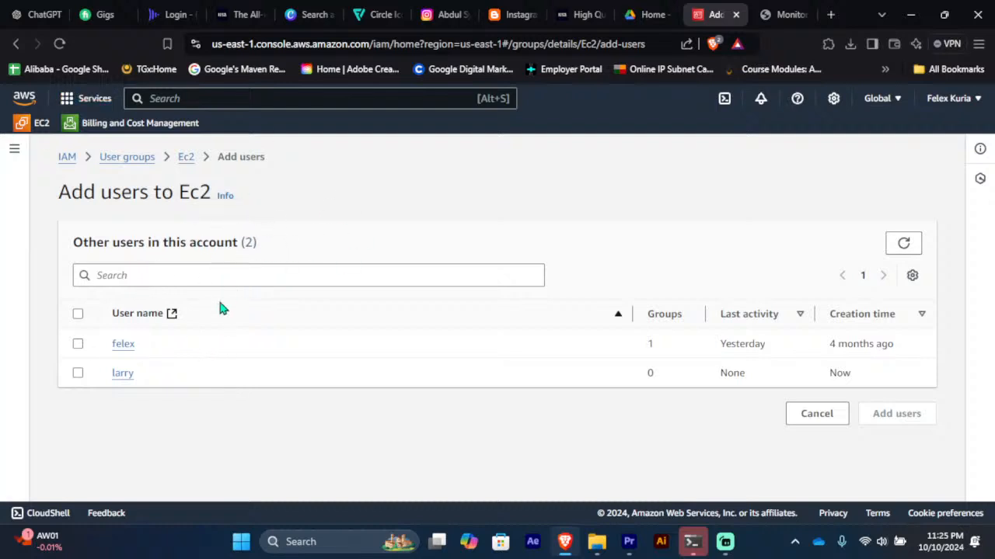
{"action": "left_click", "coordinate": [78, 374]}
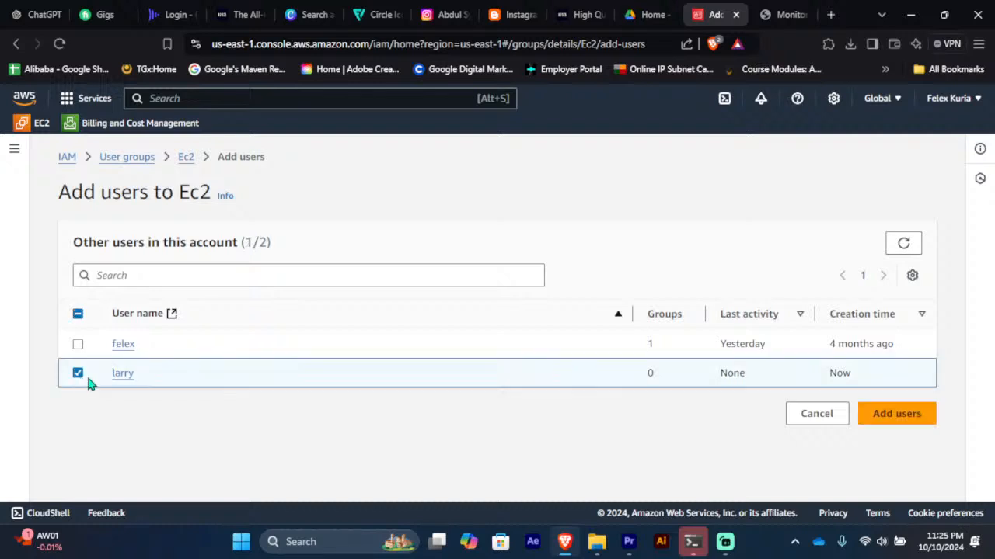
{"action": "left_click", "coordinate": [898, 414]}
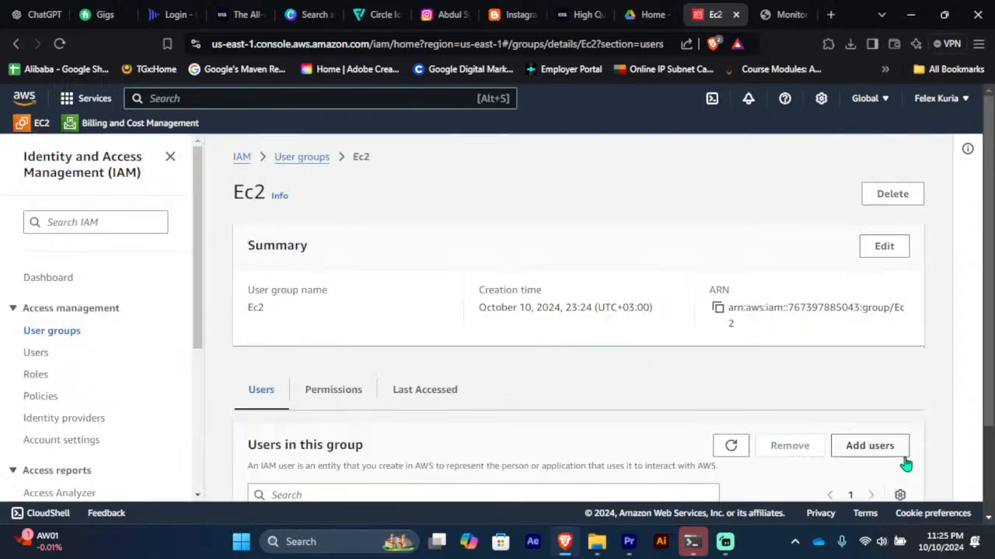
{"action": "scroll", "coordinate": [478, 347], "scroll_direction": "down", "scroll_amount": 2}
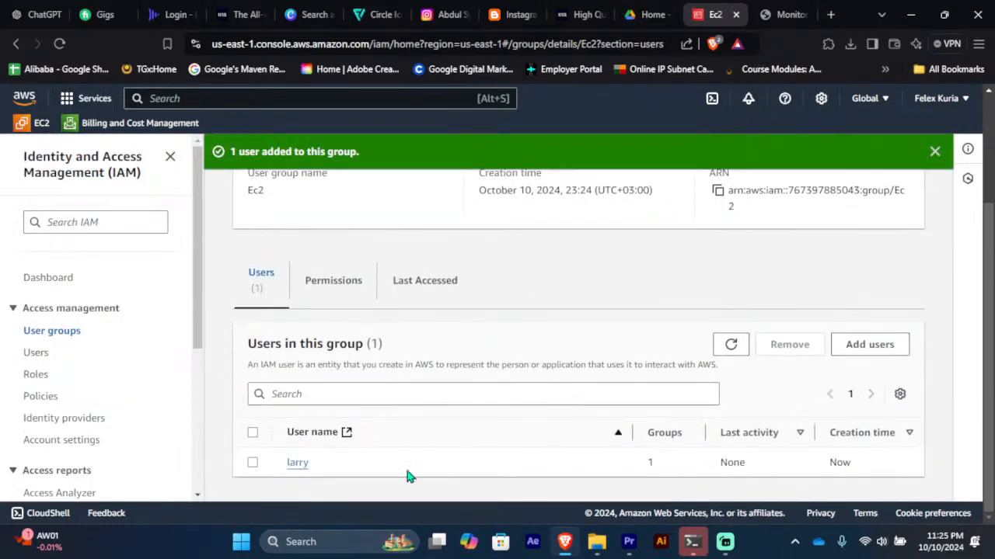
{"action": "left_click", "coordinate": [35, 353]}
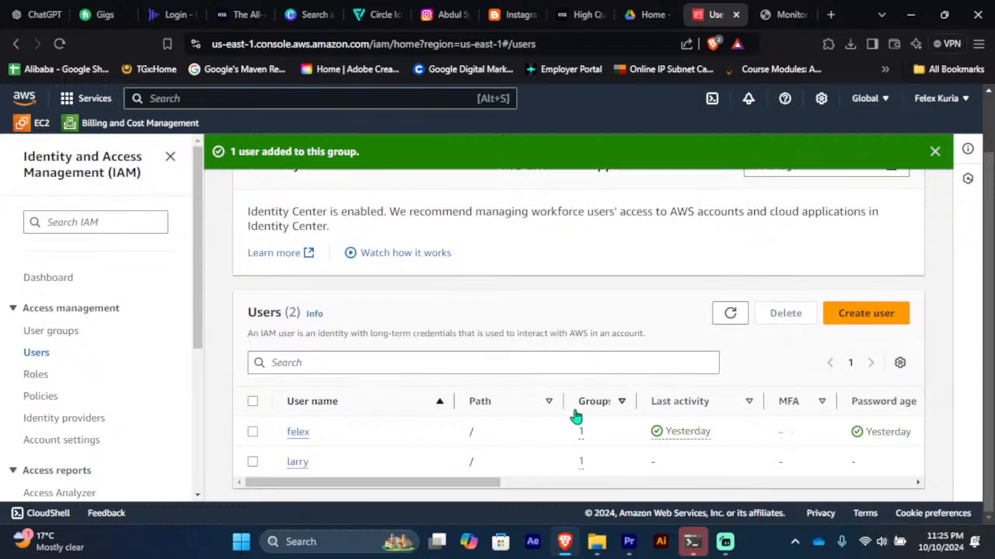
Step: Edit the account password policy, raising the minimum password length from 8 to 10
{"action": "left_click", "coordinate": [66, 443]}
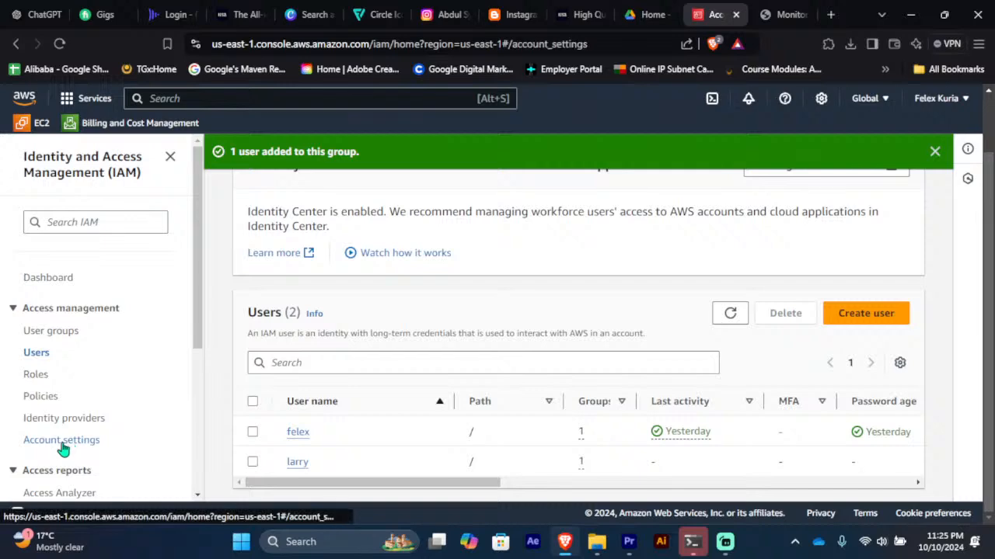
{"action": "scroll", "coordinate": [450, 369], "scroll_direction": "down", "scroll_amount": 4}
{"action": "scroll", "coordinate": [450, 370], "scroll_direction": "up", "scroll_amount": 4}
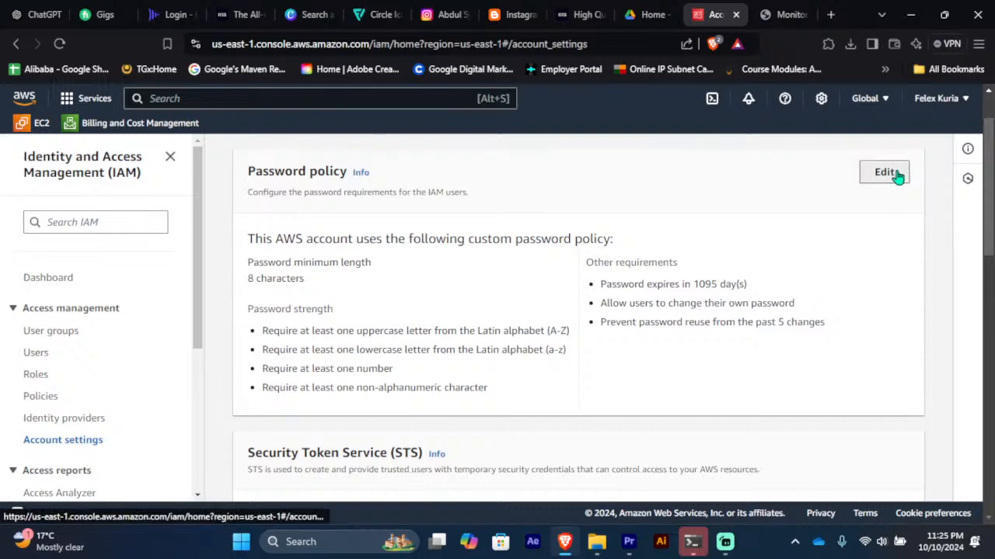
{"action": "left_click", "coordinate": [896, 176]}
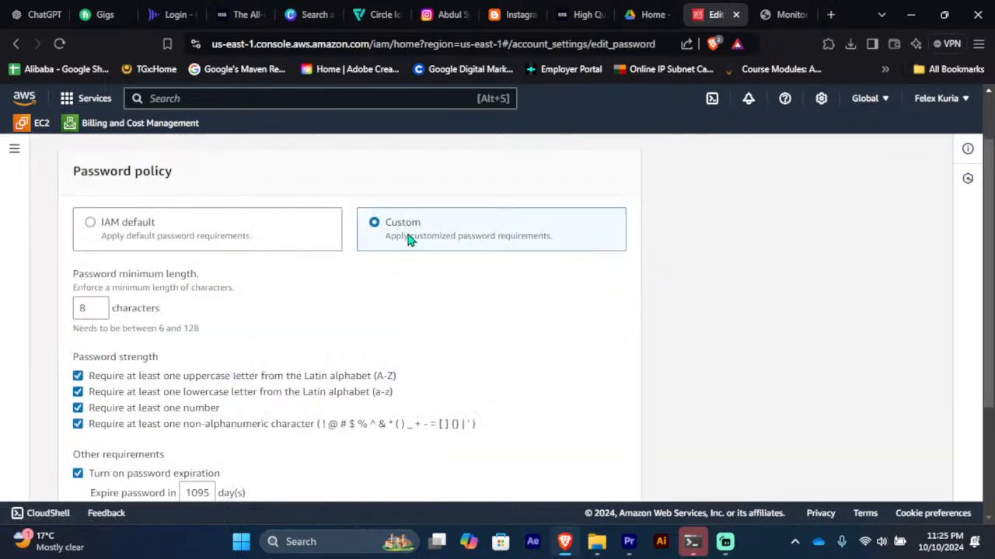
{"action": "scroll", "coordinate": [322, 267], "scroll_direction": "down", "scroll_amount": 2}
{"action": "scroll", "coordinate": [284, 265], "scroll_direction": "up", "scroll_amount": 2}
{"action": "scroll", "coordinate": [284, 264], "scroll_direction": "up", "scroll_amount": 1}
{"action": "left_click", "coordinate": [97, 309]}
{"action": "left_click_drag", "start_coordinate": [97, 309], "coordinate": [75, 314]}
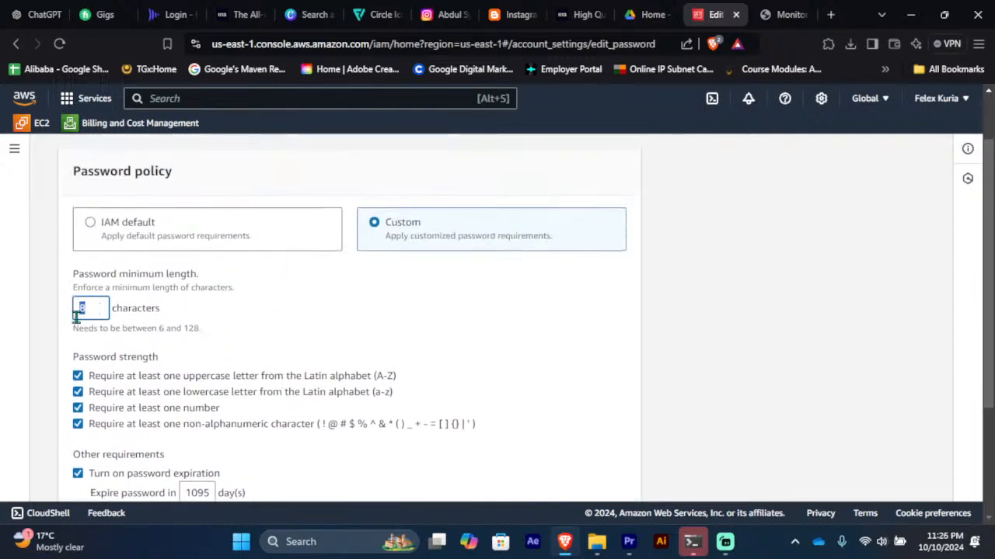
{"action": "type", "text": "10"}
{"action": "left_click", "coordinate": [172, 308]}
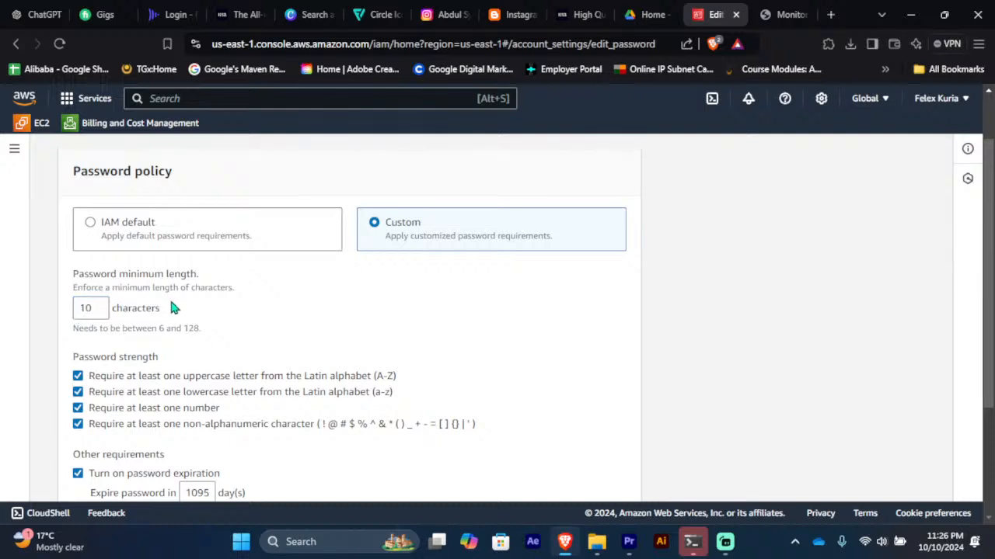
Step: Save the password policy changes and confirm setting it as custom
{"action": "scroll", "coordinate": [177, 304], "scroll_direction": "down", "scroll_amount": 2}
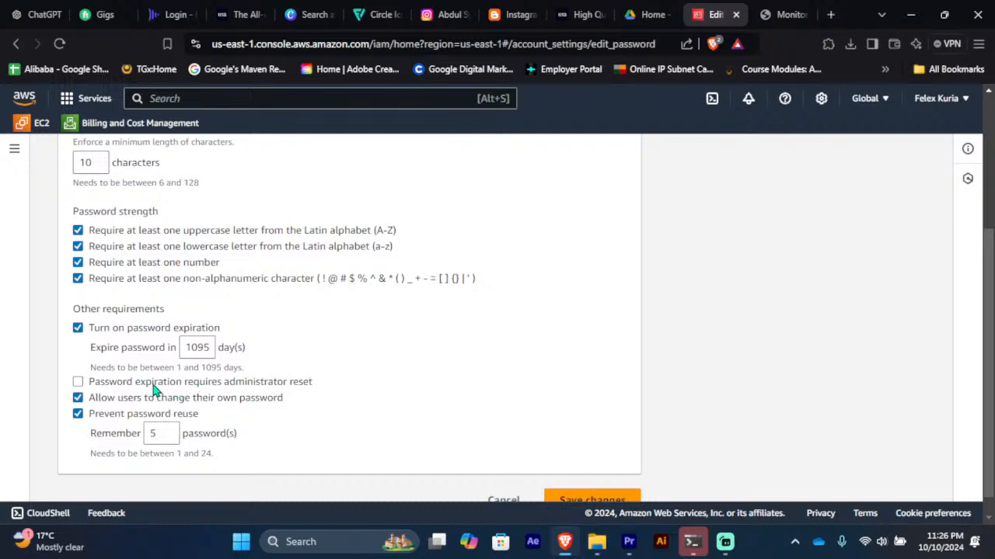
{"action": "scroll", "coordinate": [563, 402], "scroll_direction": "down", "scroll_amount": 1}
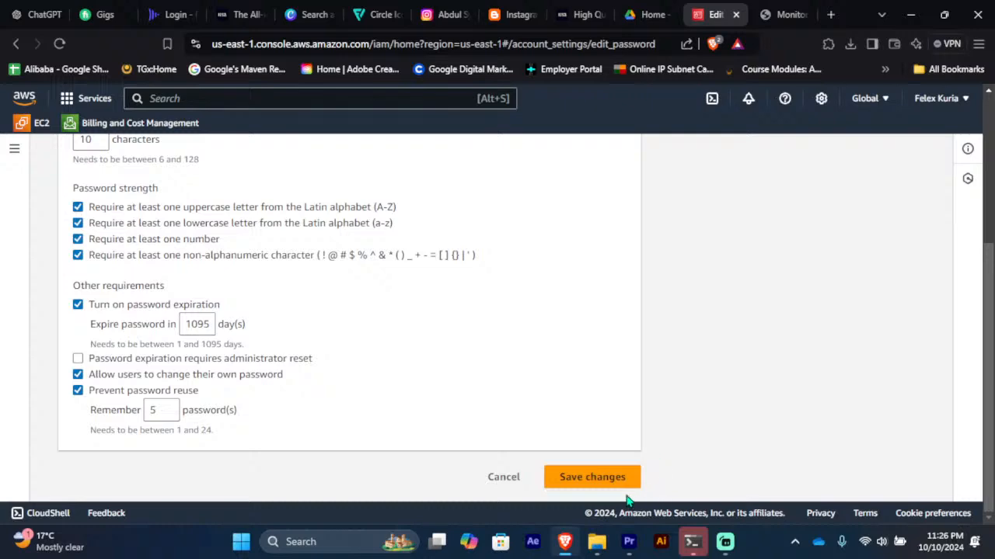
{"action": "left_click", "coordinate": [598, 479]}
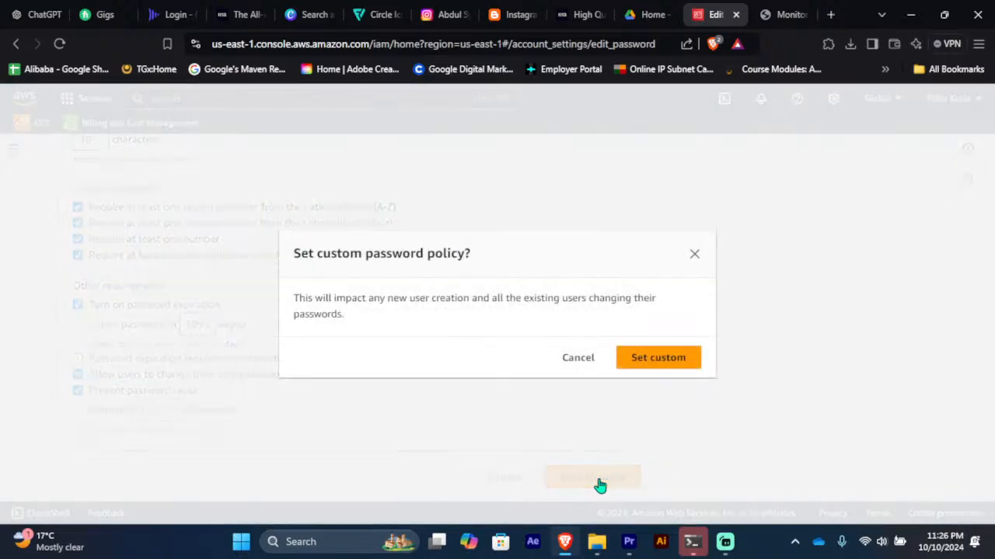
{"action": "left_click", "coordinate": [666, 362]}
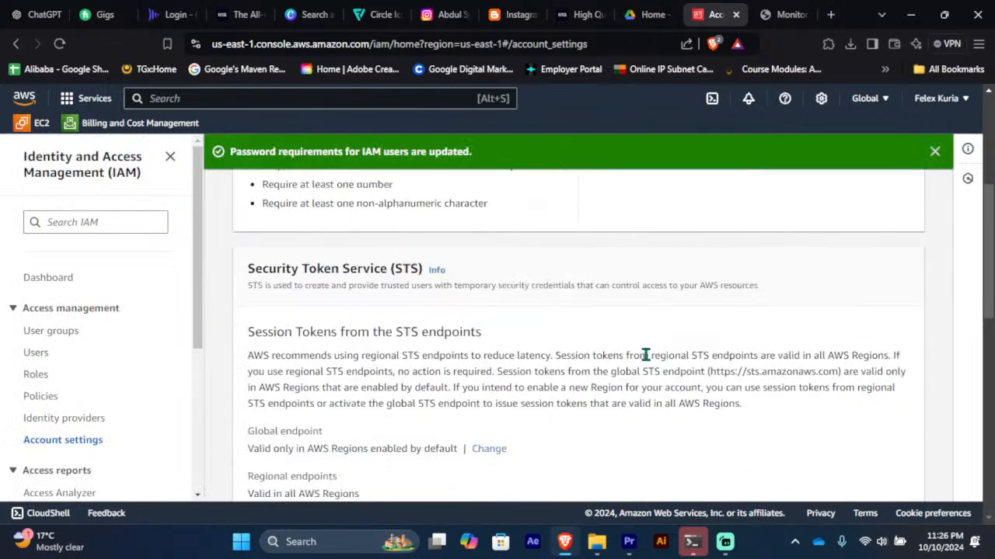
Step: Review the second user's permissions, only AmazonEC2ReadOnlyAccess via group Ec2, then go back
{"action": "scroll", "coordinate": [623, 354], "scroll_direction": "up", "scroll_amount": 4}
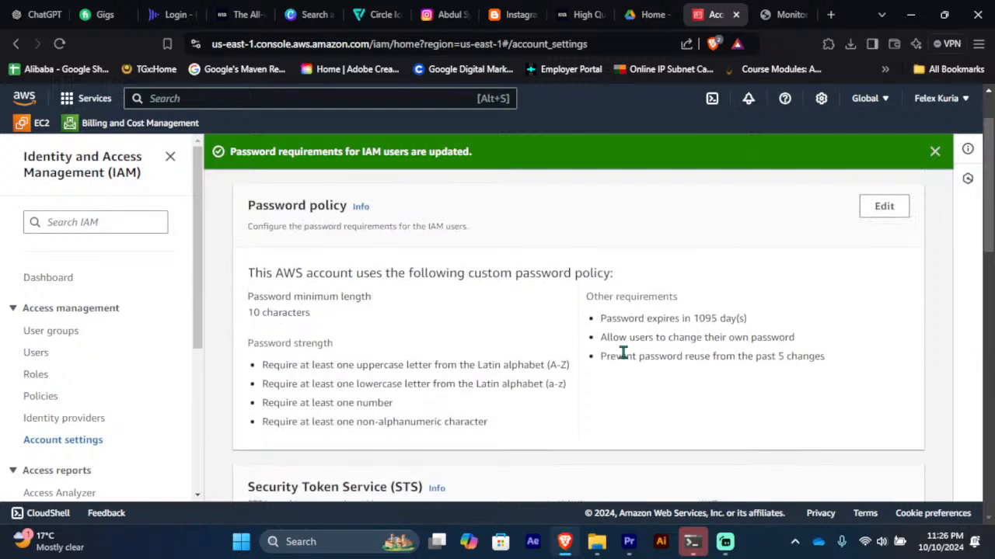
{"action": "left_click", "coordinate": [31, 353]}
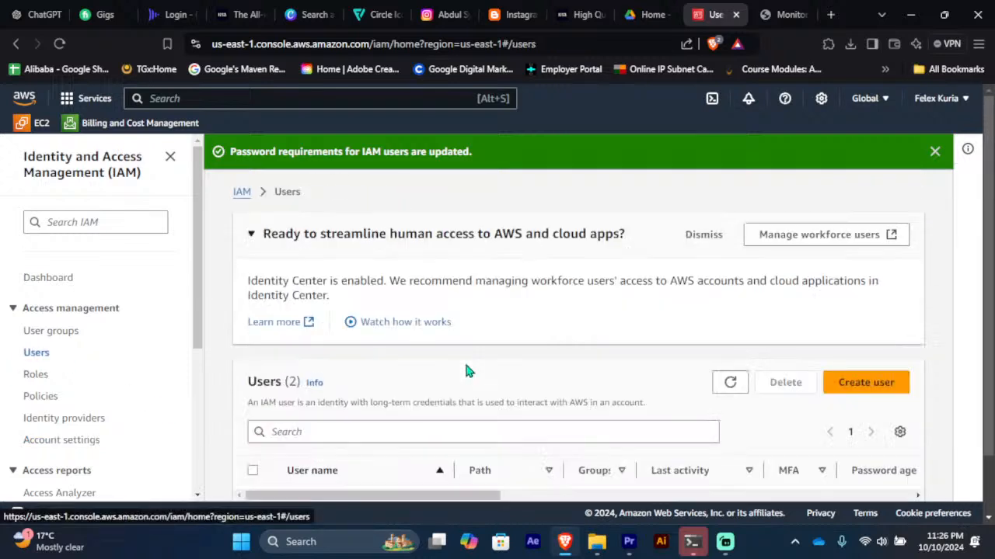
{"action": "scroll", "coordinate": [469, 297], "scroll_direction": "down", "scroll_amount": 1}
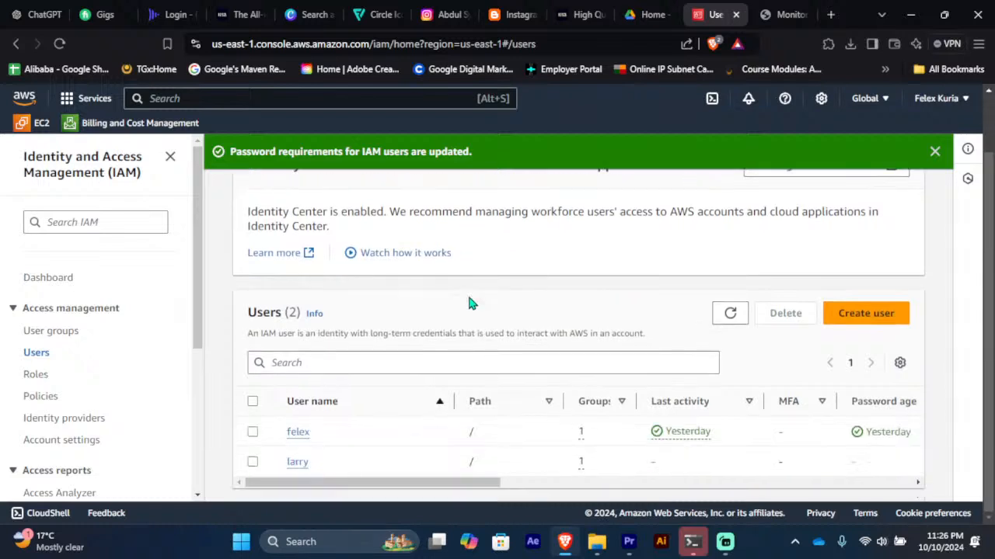
{"action": "left_click", "coordinate": [299, 464]}
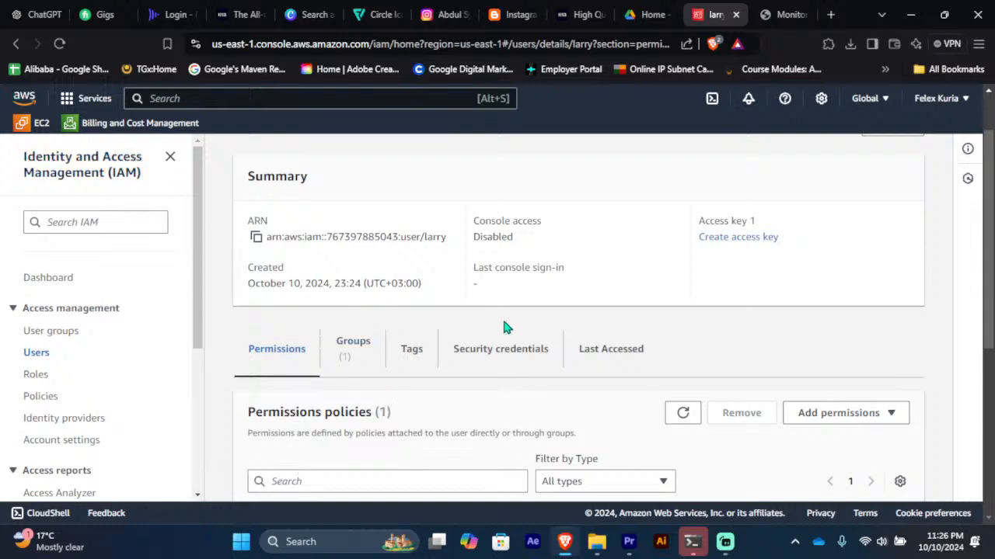
{"action": "scroll", "coordinate": [503, 322], "scroll_direction": "down", "scroll_amount": 2}
{"action": "scroll", "coordinate": [504, 329], "scroll_direction": "down", "scroll_amount": 3}
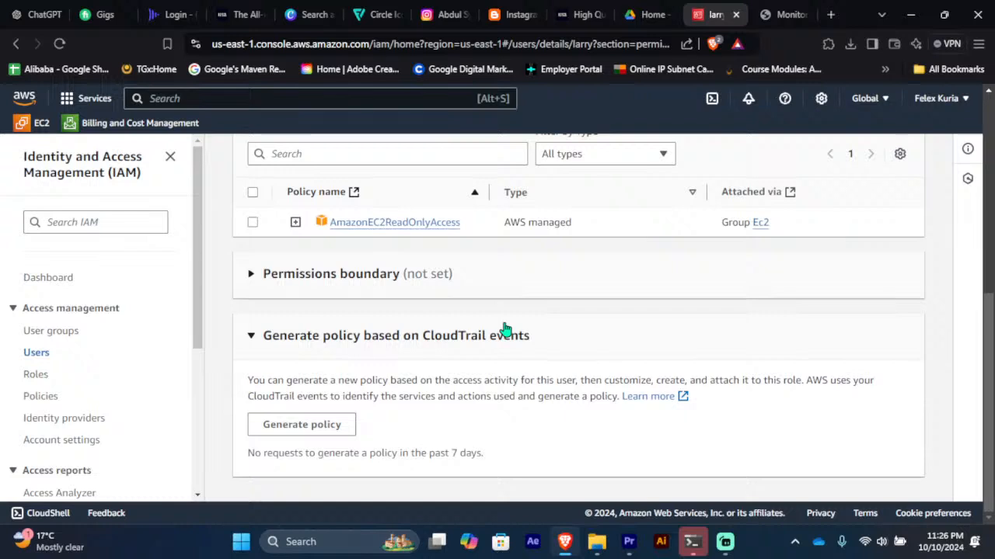
{"action": "scroll", "coordinate": [504, 330], "scroll_direction": "up", "scroll_amount": 5}
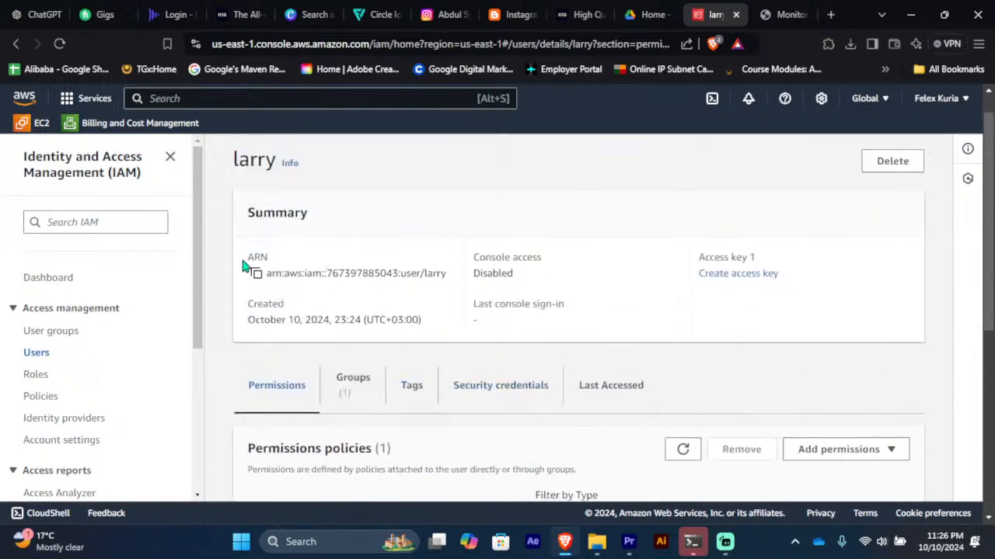
{"action": "left_click", "coordinate": [16, 44]}
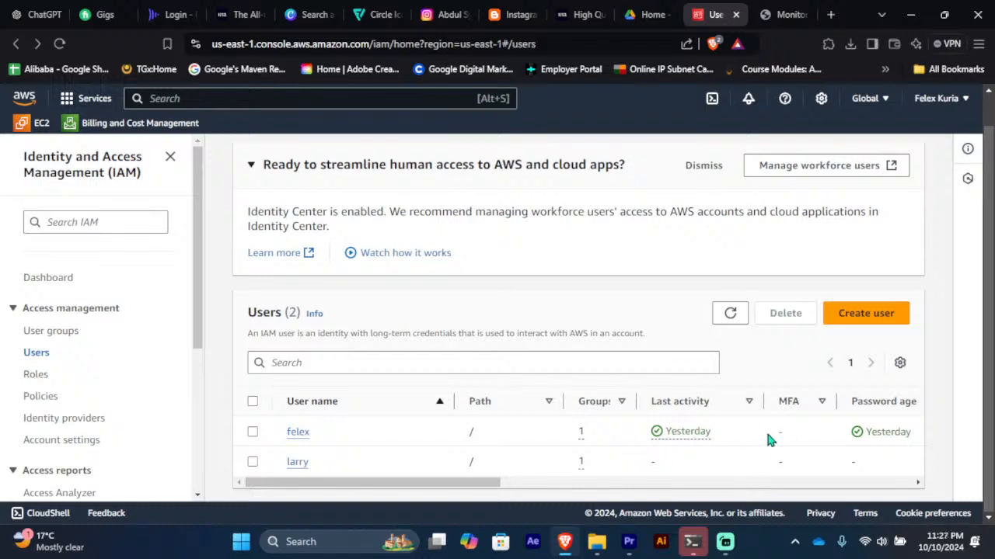
Step: Copy the IAM users sign-in URL from the IAM Dashboard
{"action": "left_click", "coordinate": [61, 333]}
{"action": "left_click", "coordinate": [59, 286]}
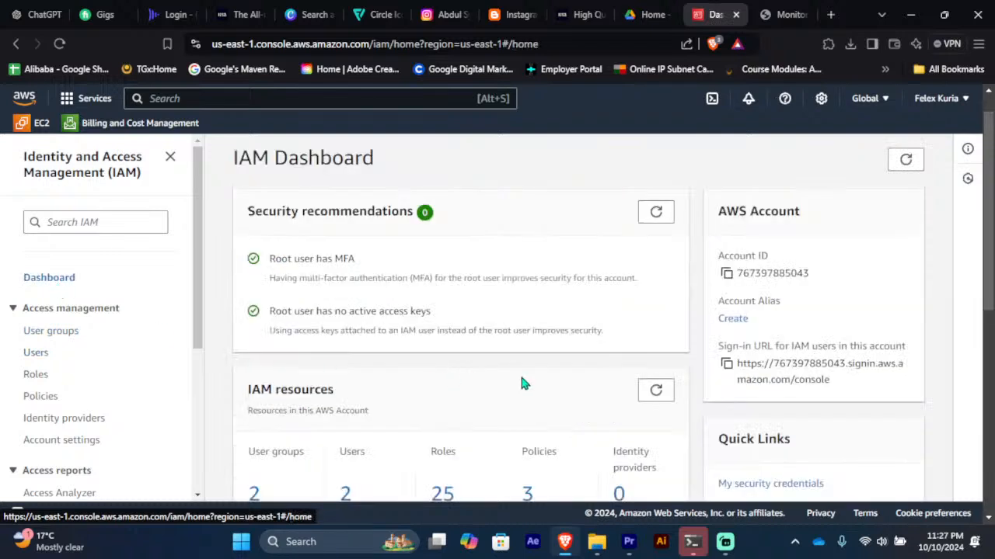
{"action": "left_click", "coordinate": [727, 365]}
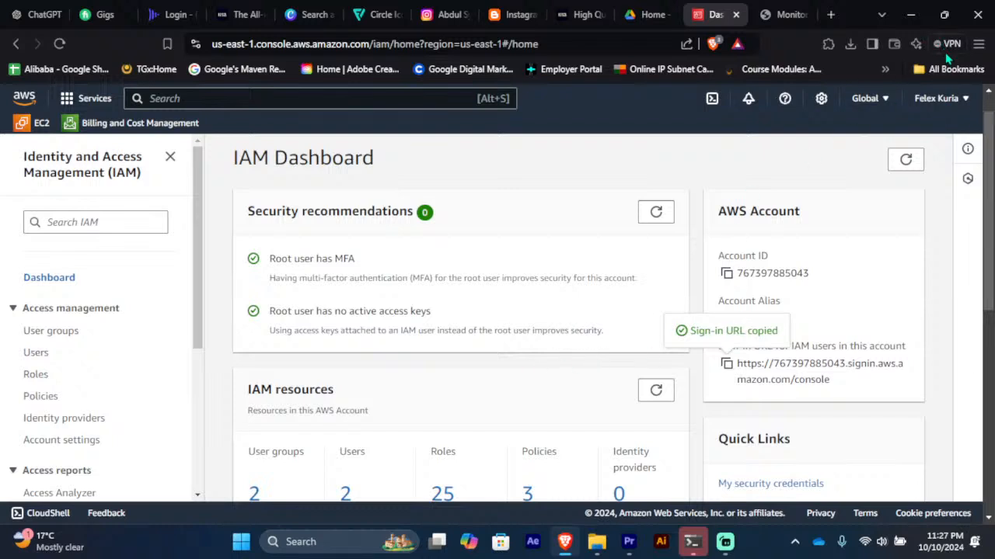
Step: Load the sign-in URL in a new private Brave window, then bring up the Ubuntu terminal
{"action": "left_click", "coordinate": [978, 46]}
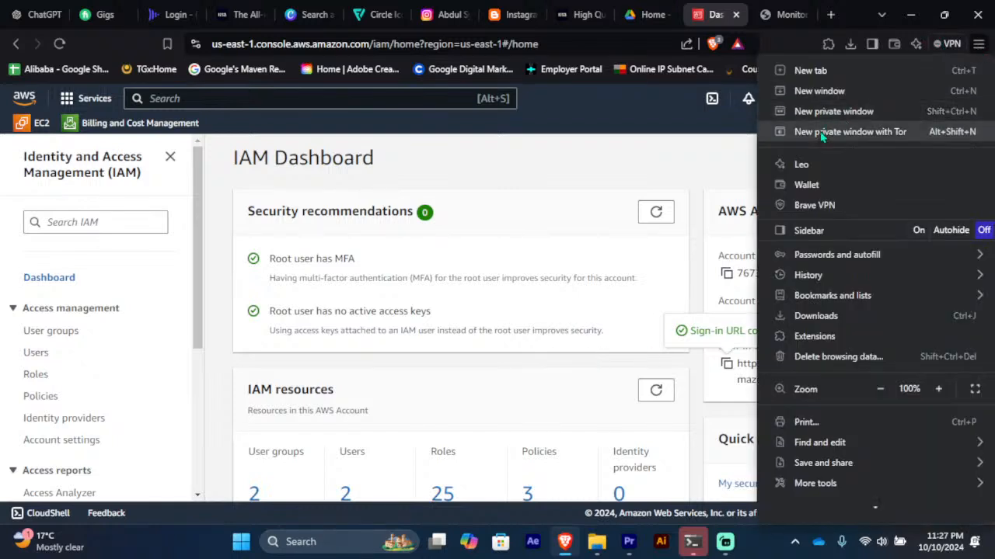
{"action": "left_click", "coordinate": [810, 117]}
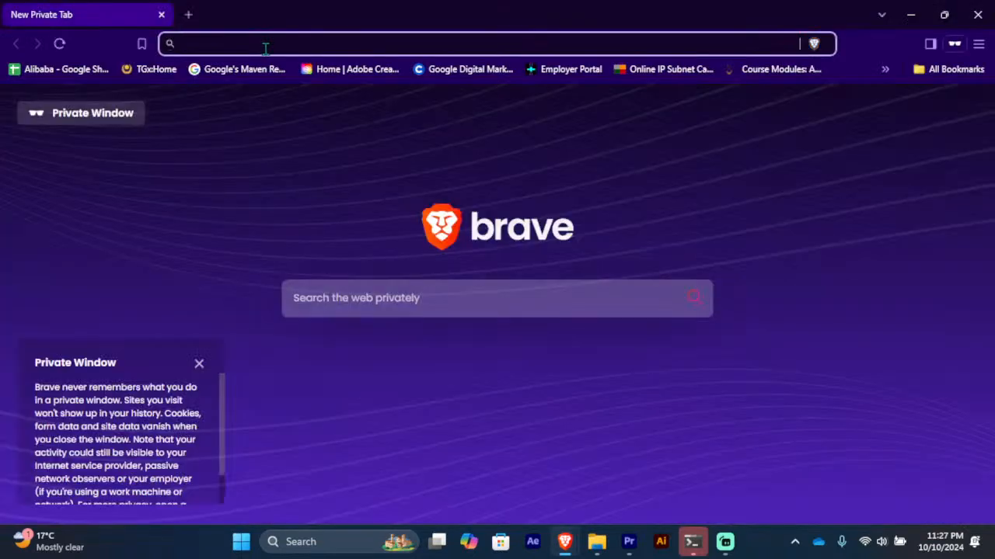
{"action": "key", "text": "ctrl+v"}
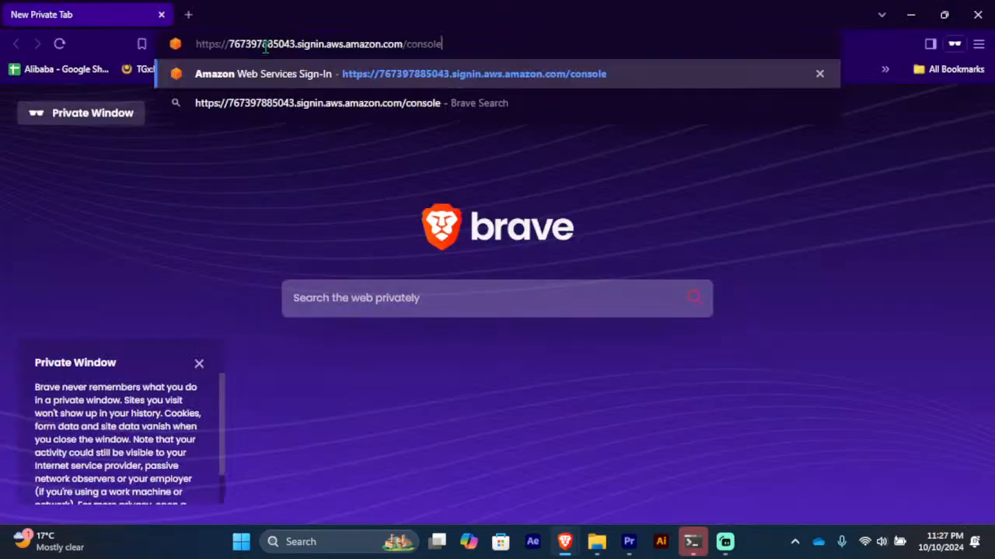
{"action": "key", "text": "Return"}
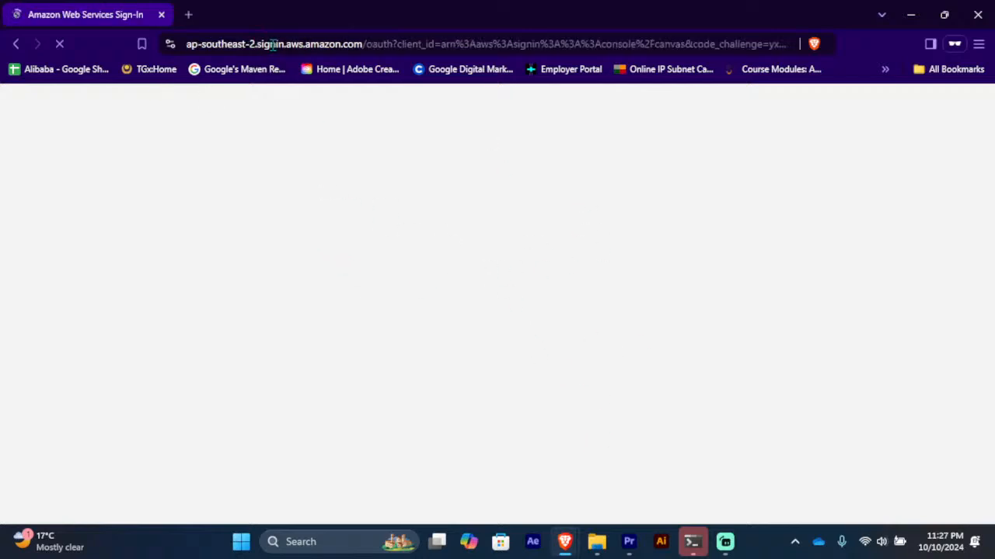
{"action": "left_click", "coordinate": [694, 544]}
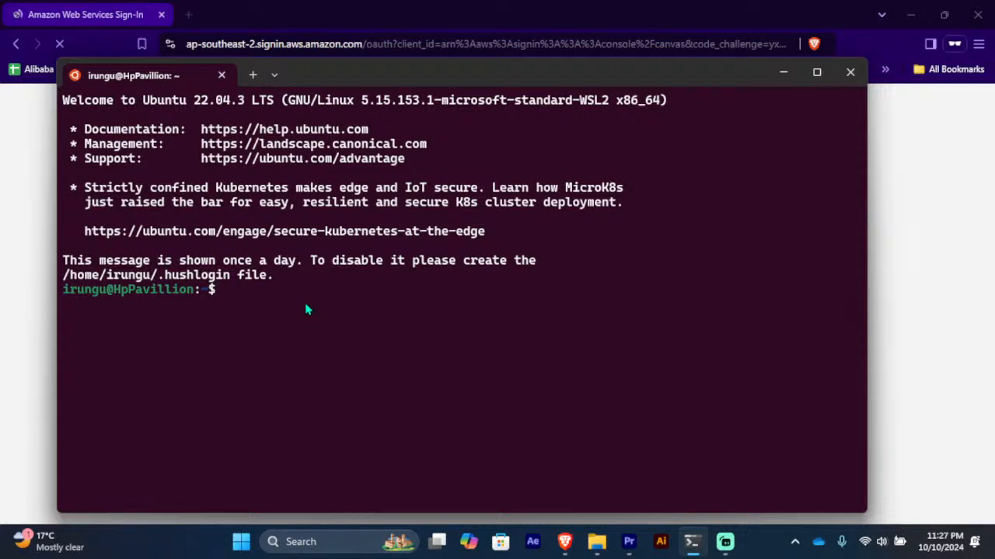
Step: Run sudo adduser for the new username and enter the sudo and new user passwords
{"action": "type", "text": "u"}
{"action": "key", "text": "BackSpace"}
{"action": "type", "text": "sude"}
{"action": "key", "text": "BackSpace"}
{"action": "type", "text": "u"}
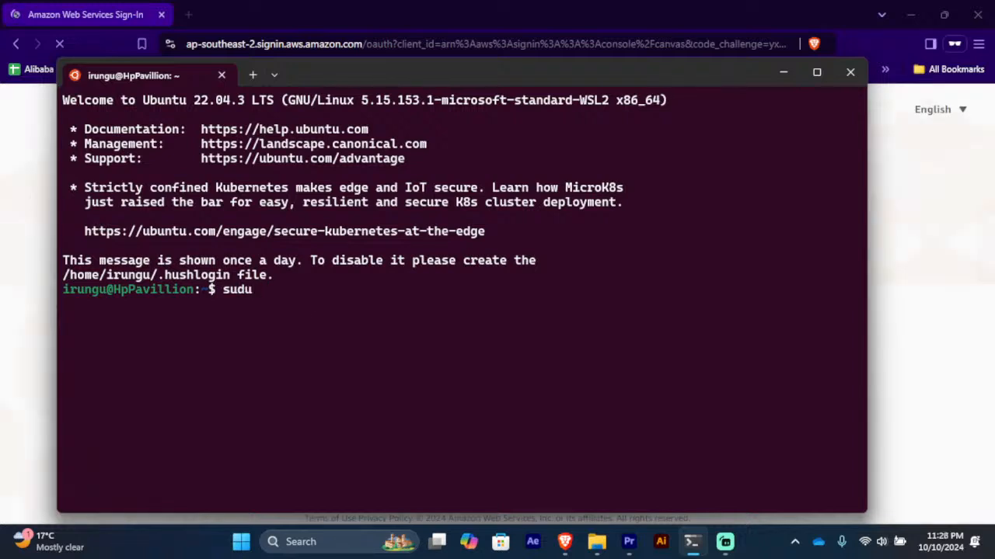
{"action": "key", "text": "BackSpace"}
{"action": "key", "text": "BackSpace"}
{"action": "key", "text": "BackSpace"}
{"action": "type", "text": "do "}
{"action": "type", "text": "u"}
{"action": "key", "text": "BackSpace"}
{"action": "type", "text": "adduse"}
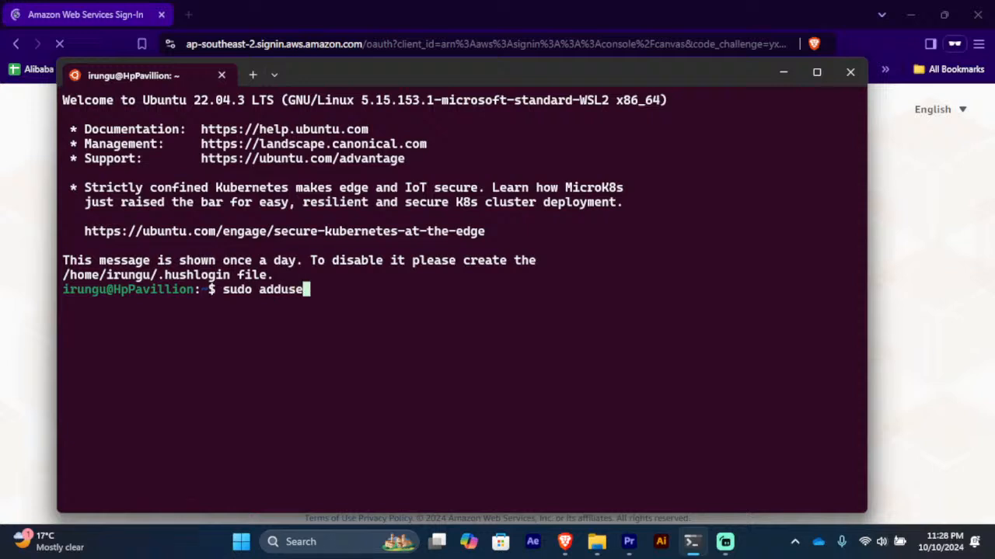
{"action": "type", "text": "r fele"}
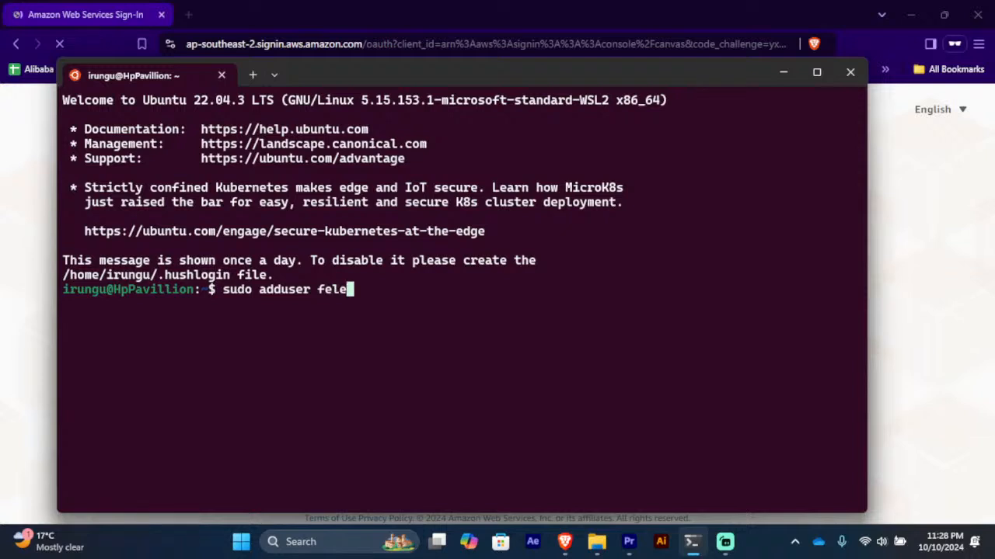
{"action": "type", "text": "xk"}
{"action": "key", "text": "Return"}
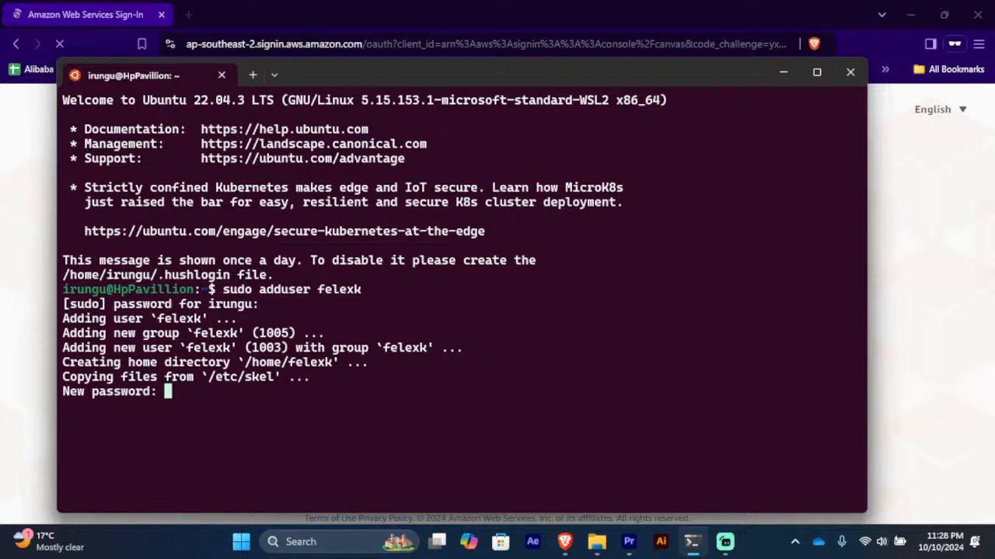
{"action": "key", "text": "Return"}
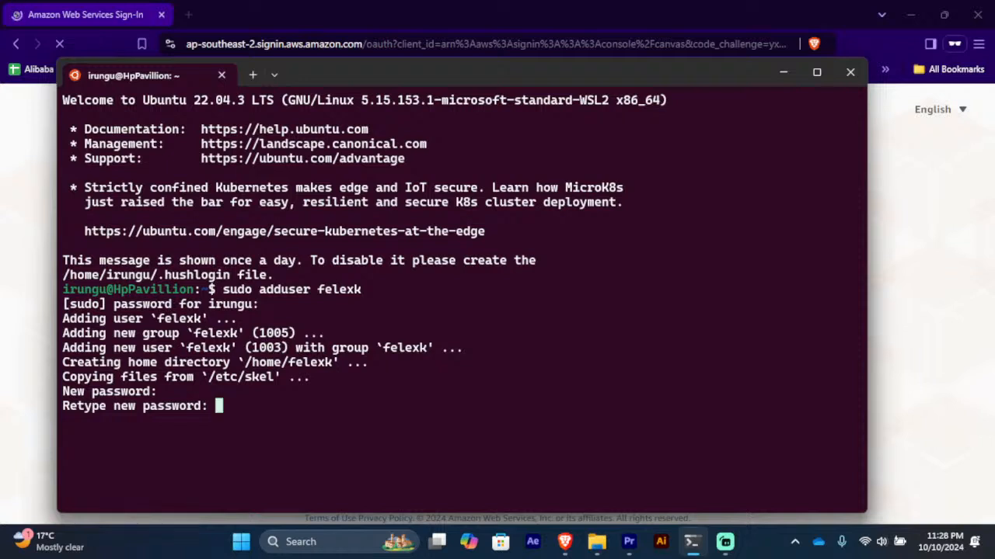
{"action": "key", "text": "Return"}
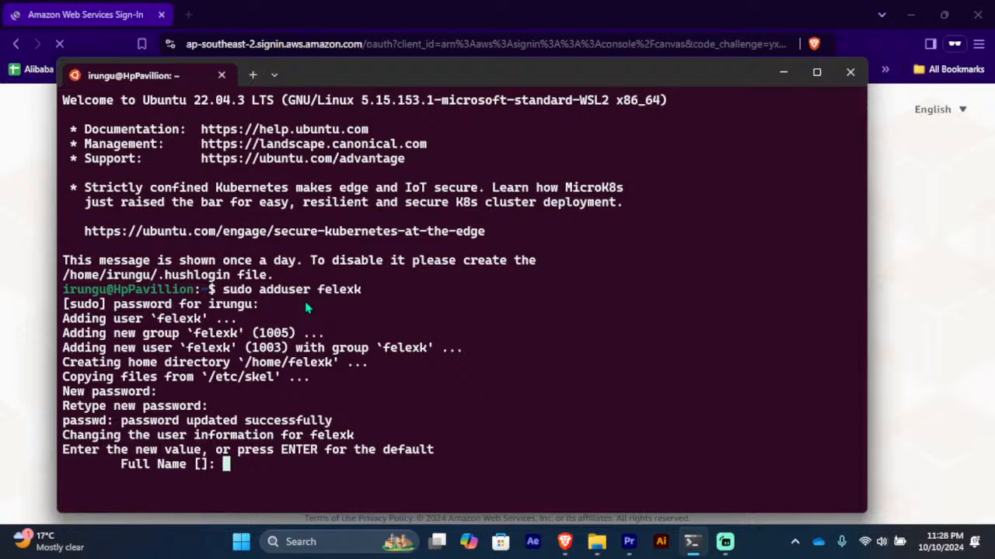
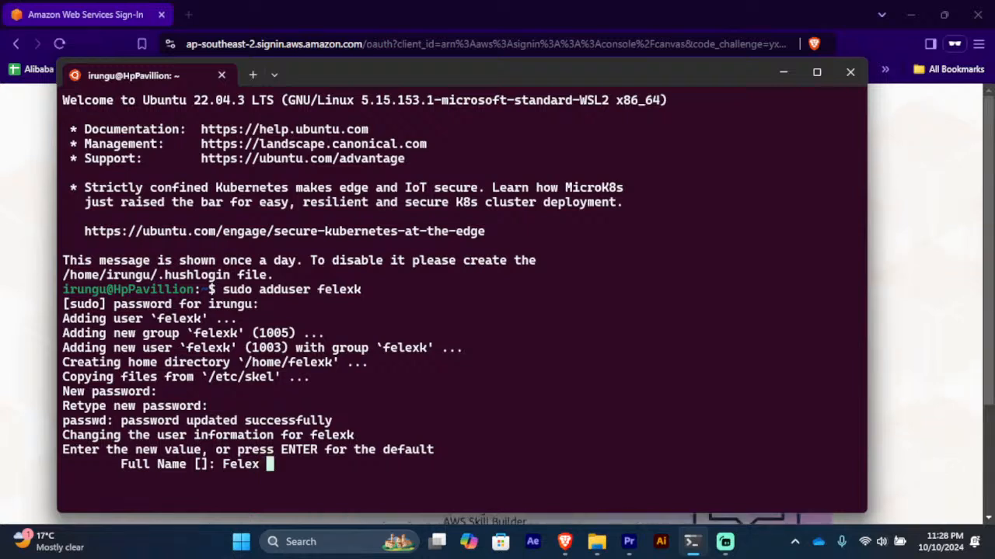
Step: Enter the user's full name, room 2, work and home phones, other 1, and confirm with Y
{"action": "key", "text": "Return"}
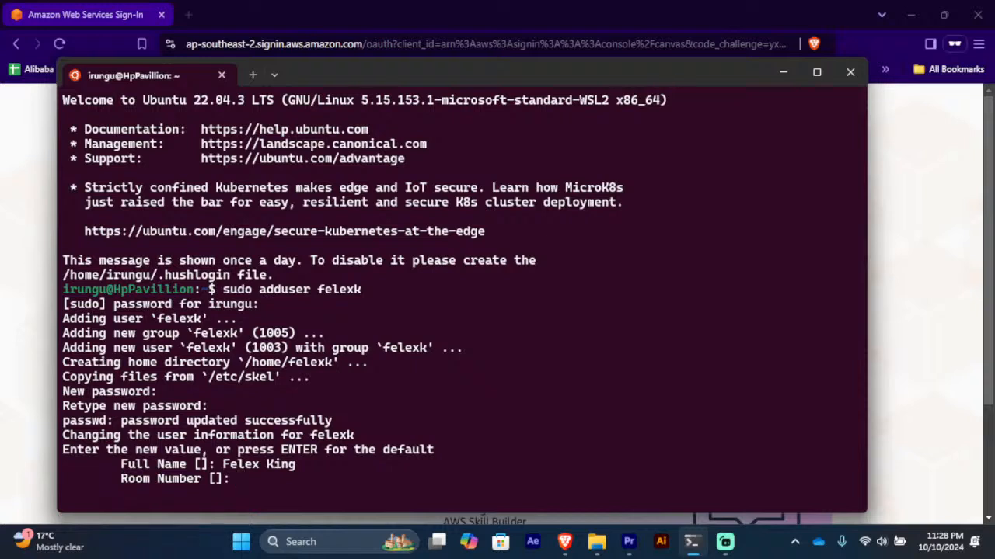
{"action": "type", "text": "2"}
{"action": "key", "text": "Return"}
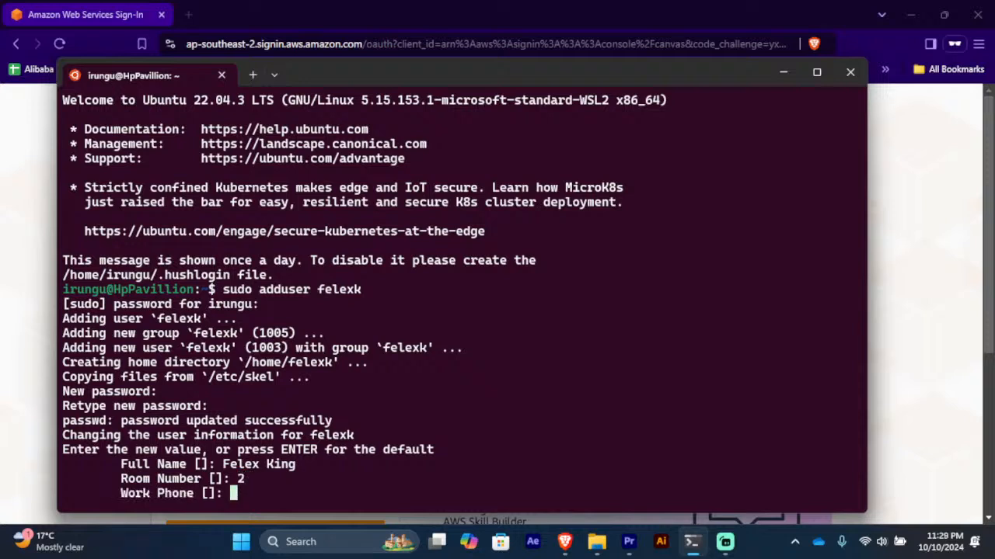
{"action": "type", "text": "12345"}
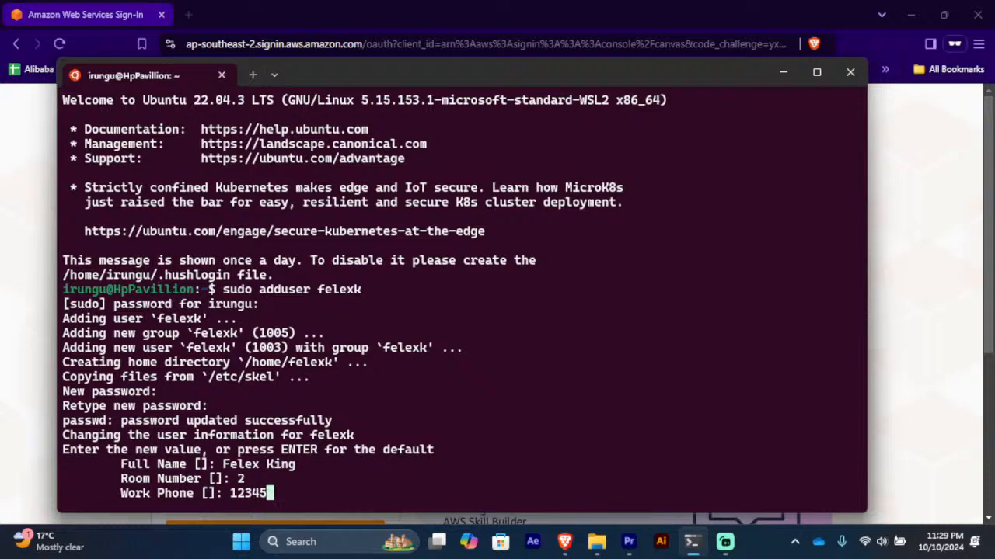
{"action": "type", "text": "6789"}
{"action": "key", "text": "Return"}
{"action": "type", "text": "123"}
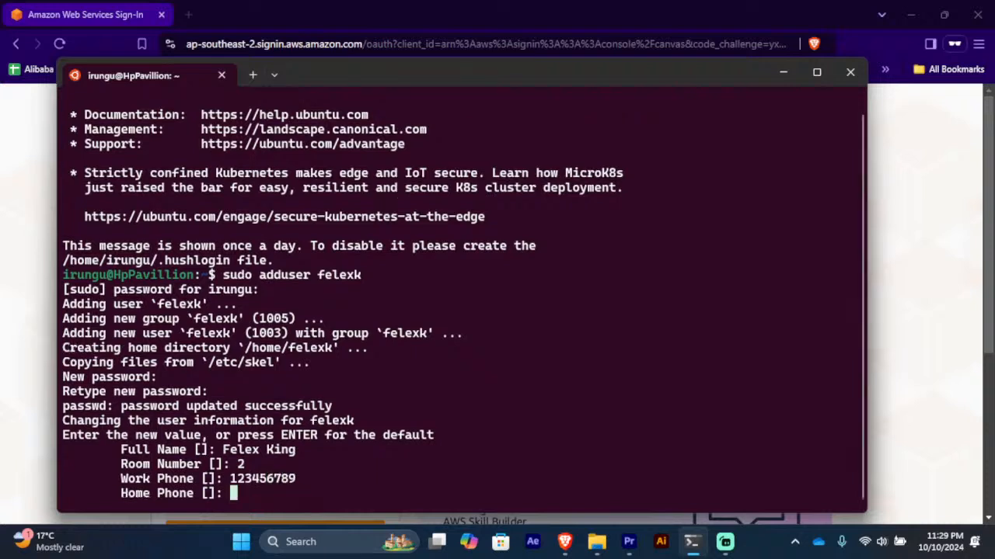
{"action": "type", "text": "45"}
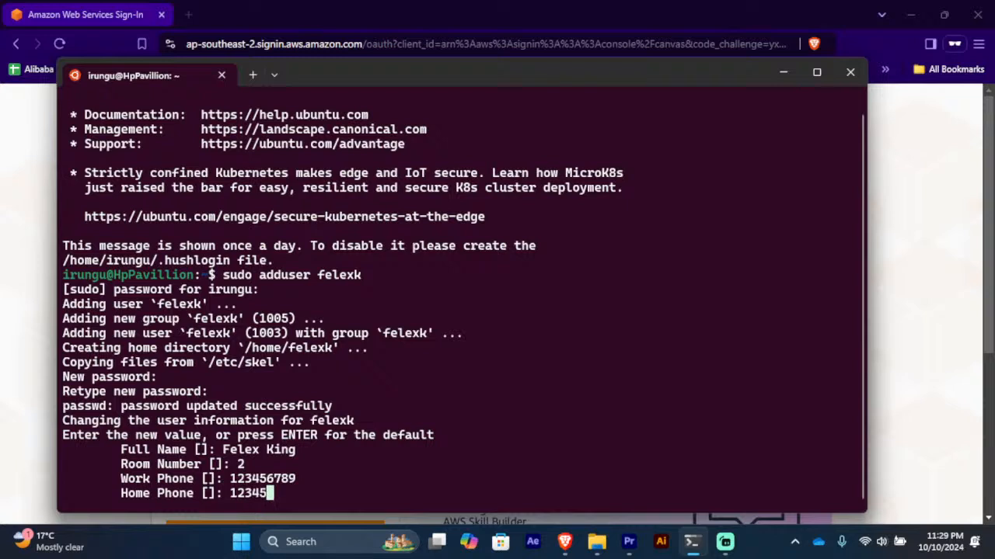
{"action": "type", "text": "6789"}
{"action": "key", "text": "Return"}
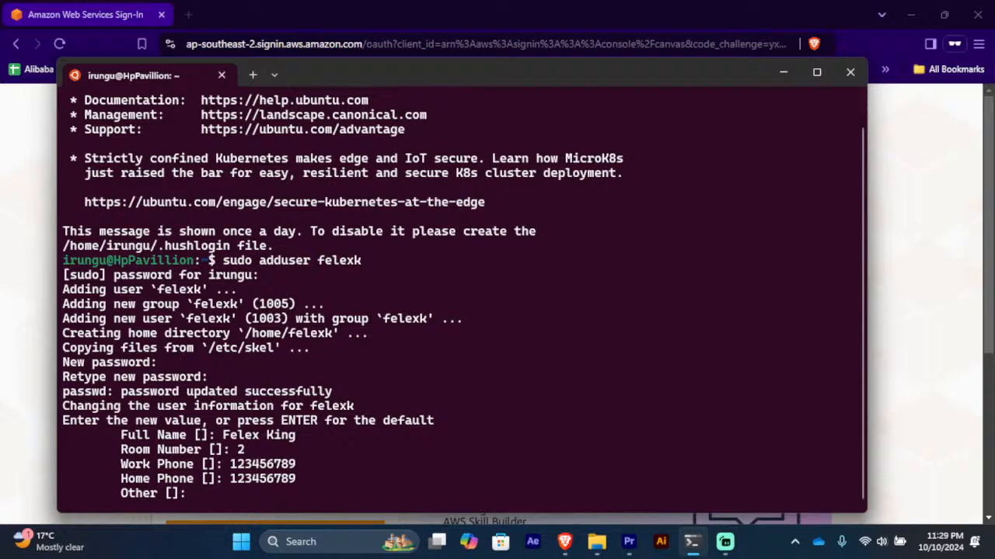
{"action": "type", "text": "1"}
{"action": "key", "text": "Return"}
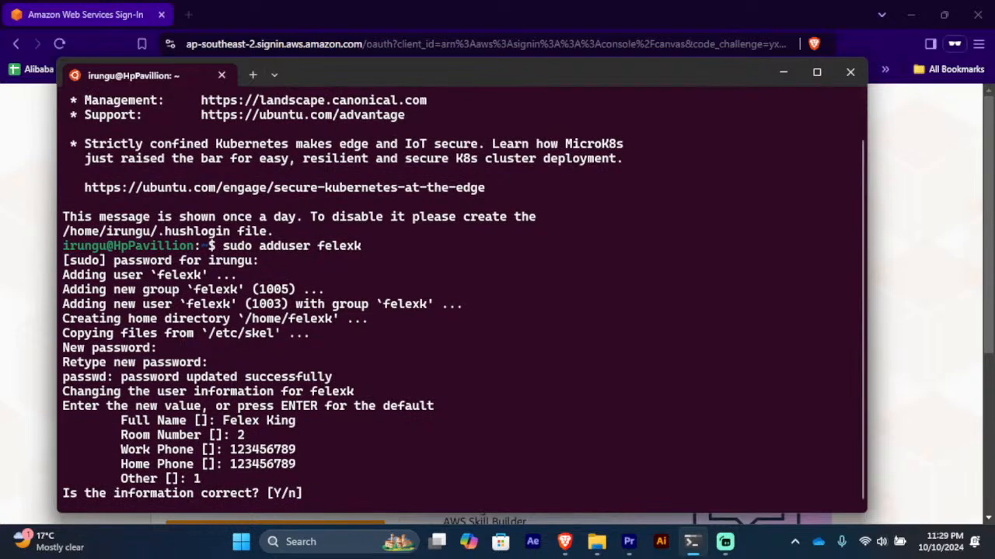
{"action": "type", "text": "Y"}
{"action": "key", "text": "Return"}
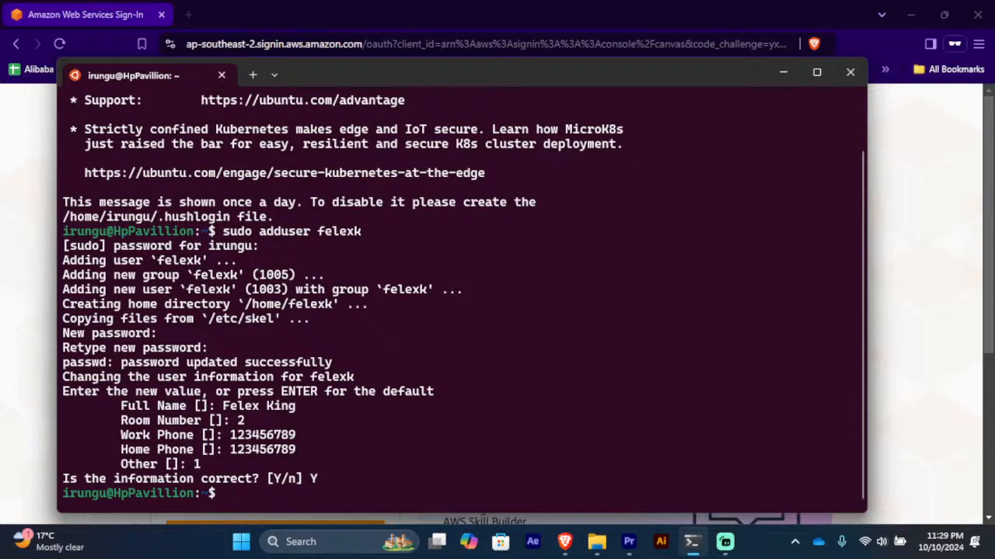
Step: Type sudo cat /etc/u and autocomplete the file path
{"action": "type", "text": "sudo cart"}
{"action": "key", "text": "BackSpace"}
{"action": "key", "text": "BackSpace"}
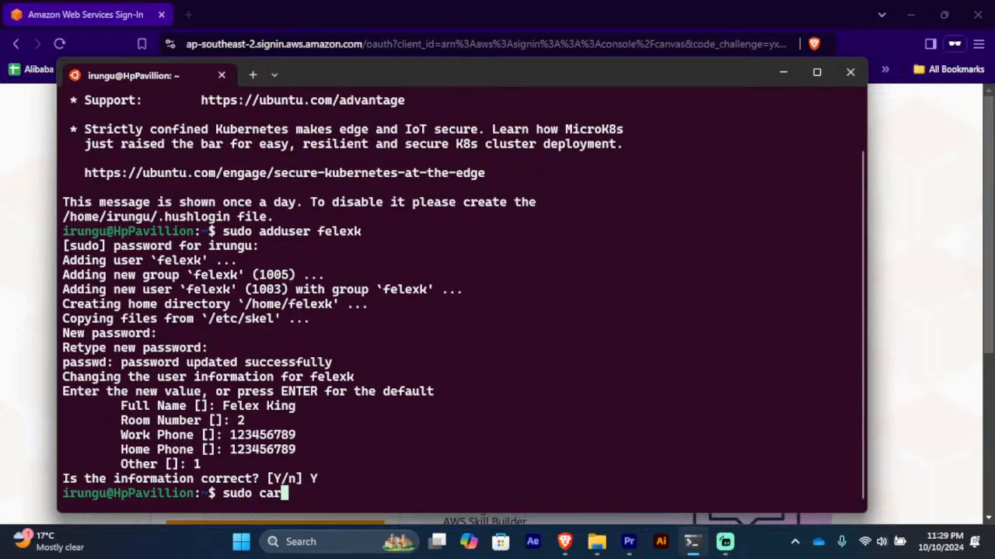
{"action": "type", "text": "t /etc/"}
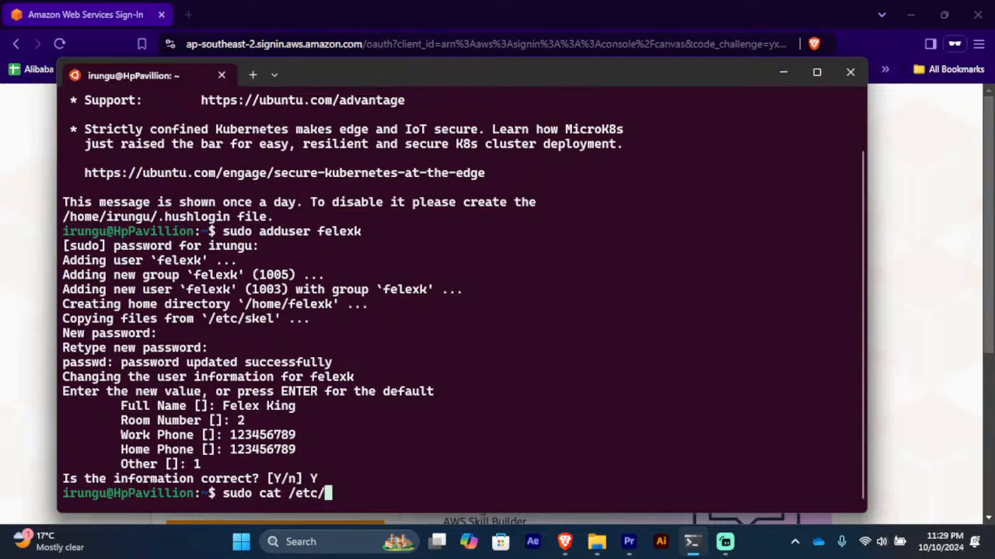
{"action": "type", "text": "u"}
{"action": "key", "text": "Tab"}
Step: Try printing /etc/user, which reports no such file, then list /etc/ with ls
{"action": "type", "text": "s"}
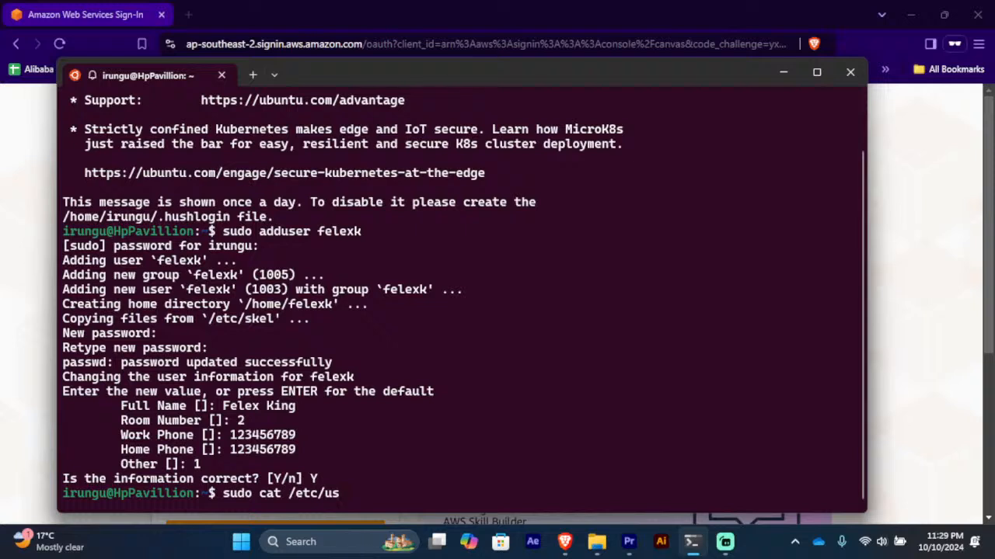
{"action": "type", "text": "er"}
{"action": "key", "text": "Return"}
{"action": "type", "text": "ls et"}
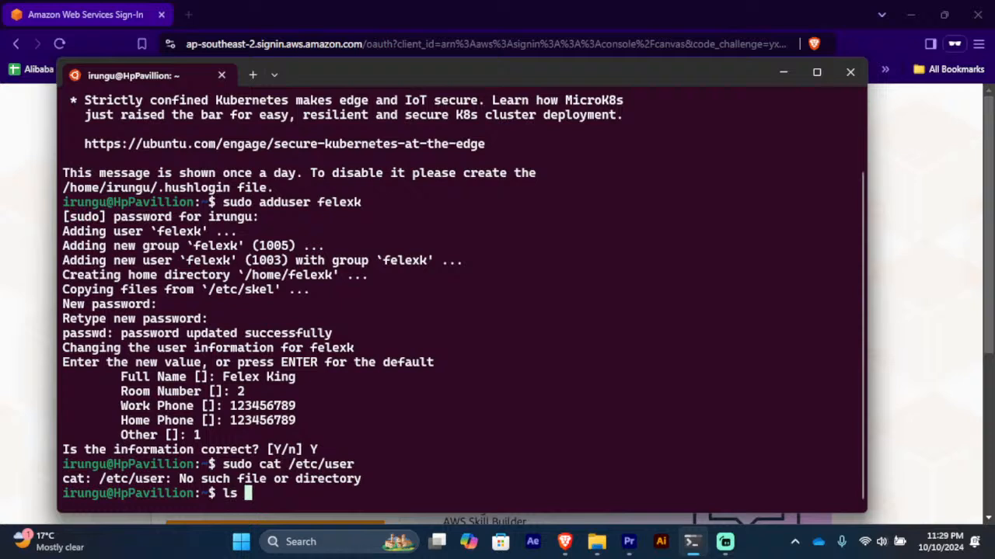
{"action": "type", "text": "c"}
{"action": "key", "text": "BackSpace"}
{"action": "key", "text": "BackSpace"}
{"action": "key", "text": "BackSpace"}
{"action": "type", "text": "/etc/"}
{"action": "key", "text": "Return"}
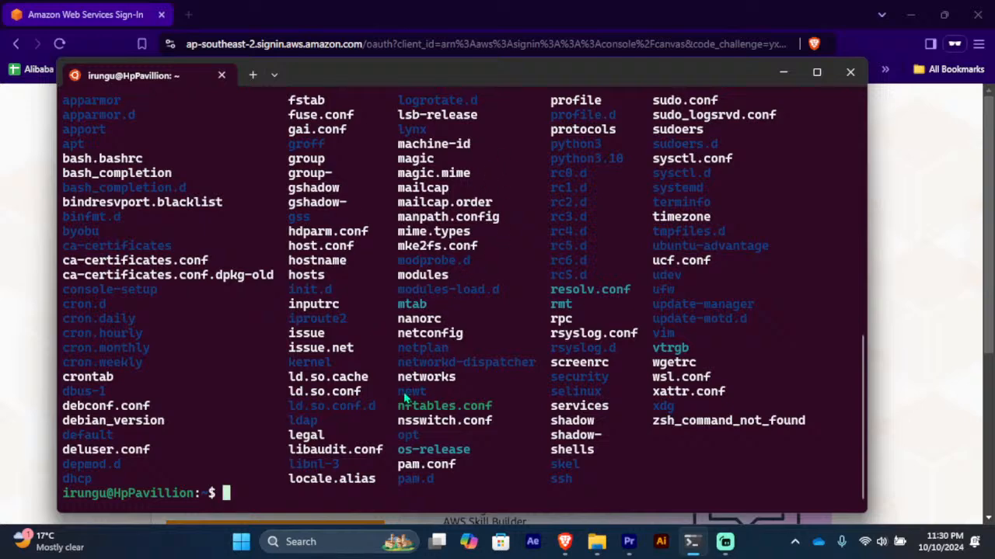
Step: Scroll through the /etc listing and highlight the passwd file
{"action": "scroll", "coordinate": [415, 418], "scroll_direction": "up", "scroll_amount": 3}
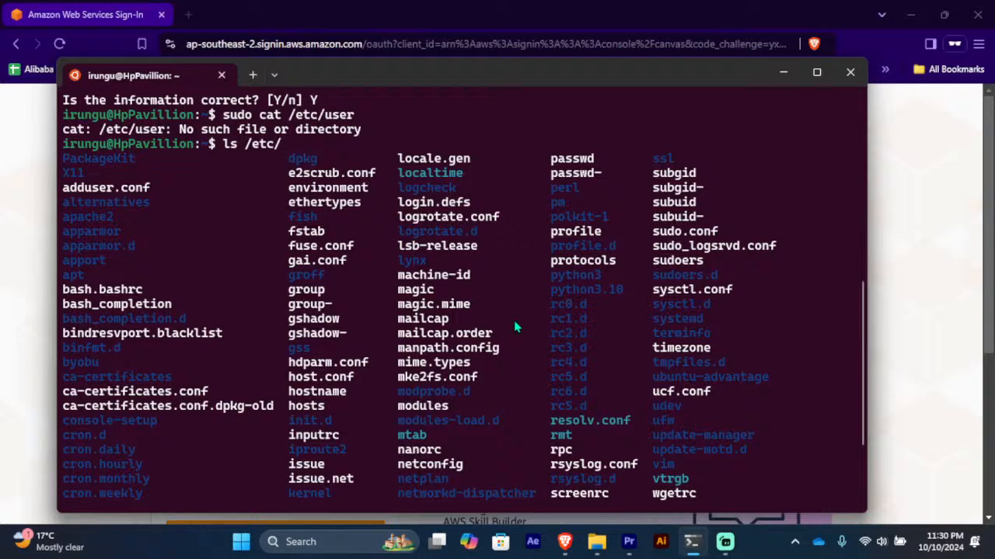
{"action": "scroll", "coordinate": [514, 328], "scroll_direction": "down", "scroll_amount": 1}
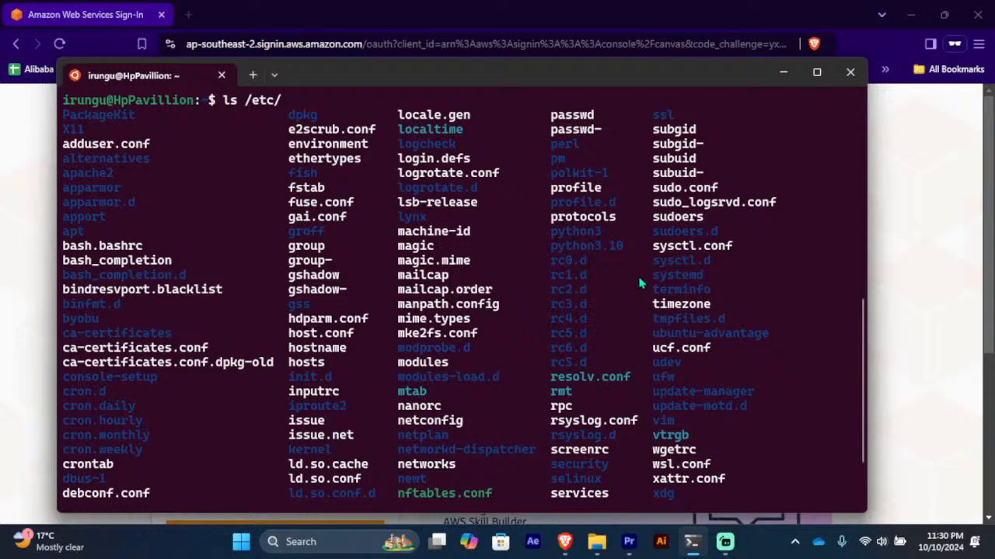
{"action": "scroll", "coordinate": [638, 284], "scroll_direction": "down", "scroll_amount": 1}
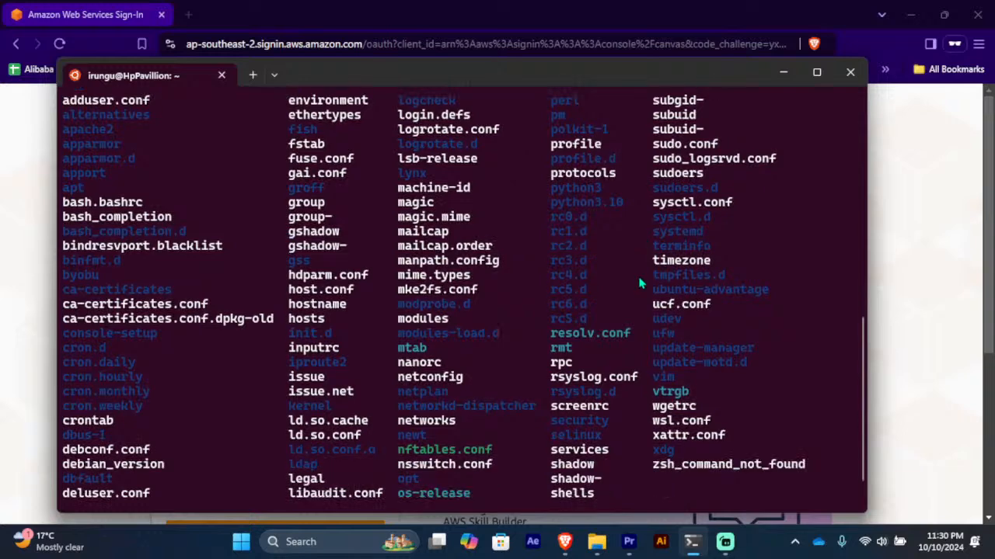
{"action": "scroll", "coordinate": [639, 284], "scroll_direction": "down", "scroll_amount": 1}
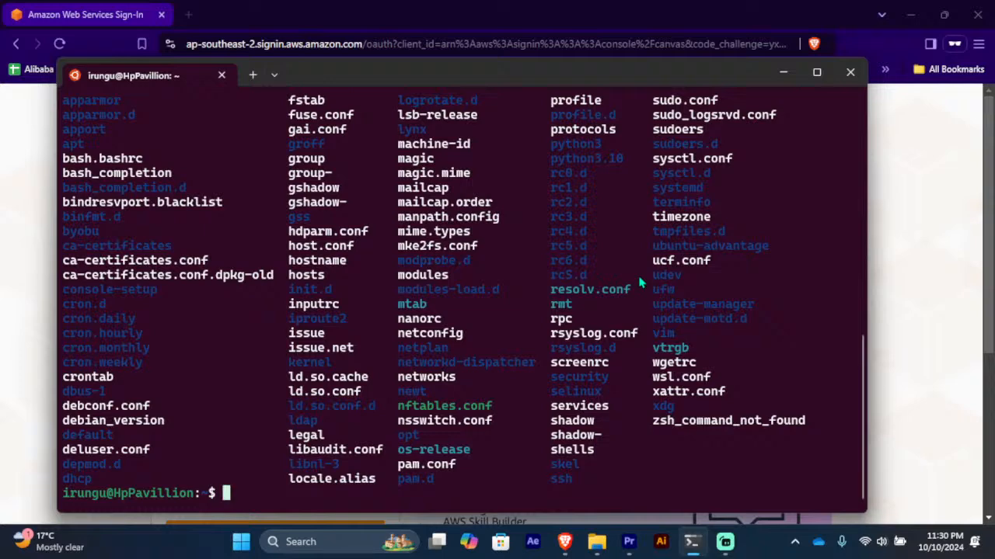
{"action": "scroll", "coordinate": [640, 284], "scroll_direction": "up", "scroll_amount": 1}
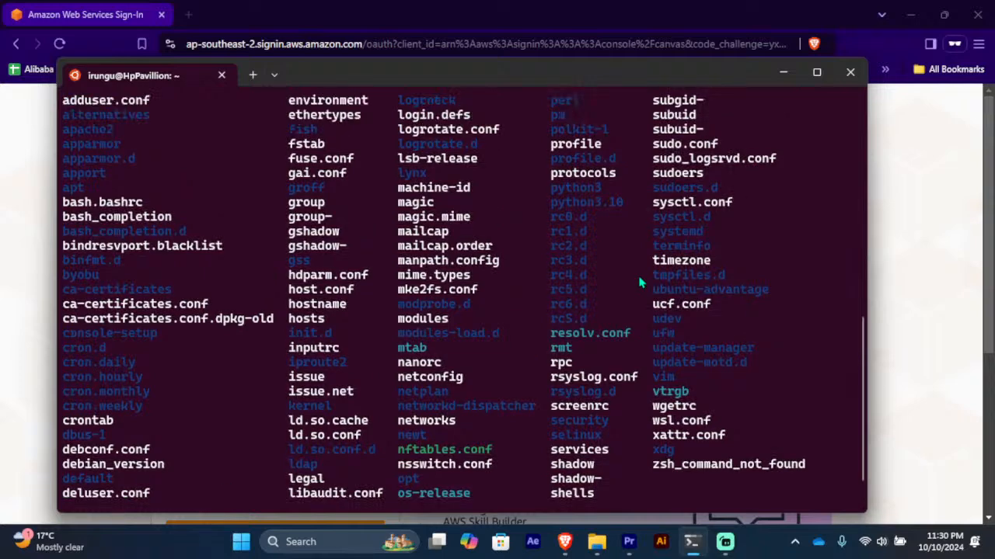
{"action": "scroll", "coordinate": [640, 284], "scroll_direction": "up", "scroll_amount": 1}
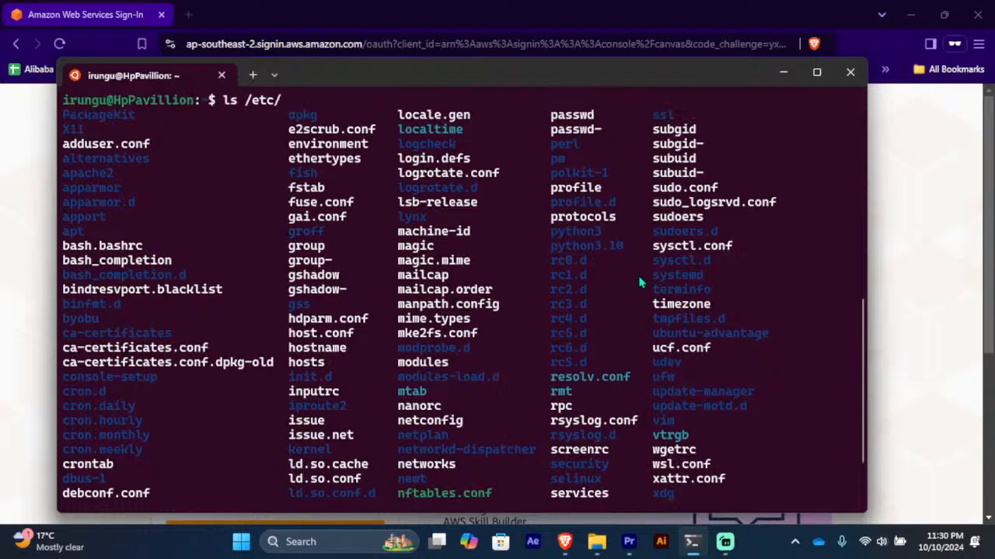
{"action": "scroll", "coordinate": [640, 284], "scroll_direction": "down", "scroll_amount": 1}
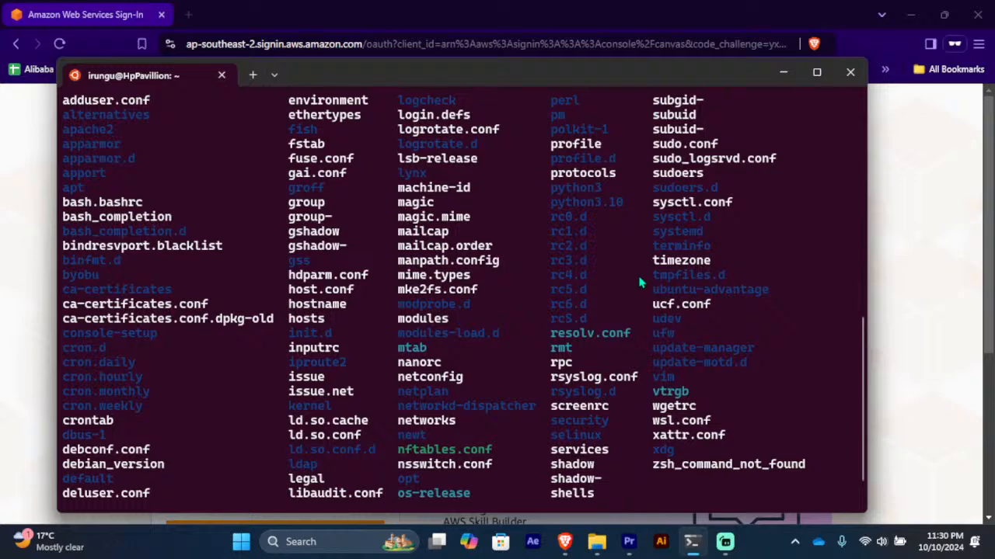
{"action": "scroll", "coordinate": [639, 284], "scroll_direction": "up", "scroll_amount": 2}
{"action": "left_click_drag", "start_coordinate": [597, 149], "coordinate": [560, 159]}
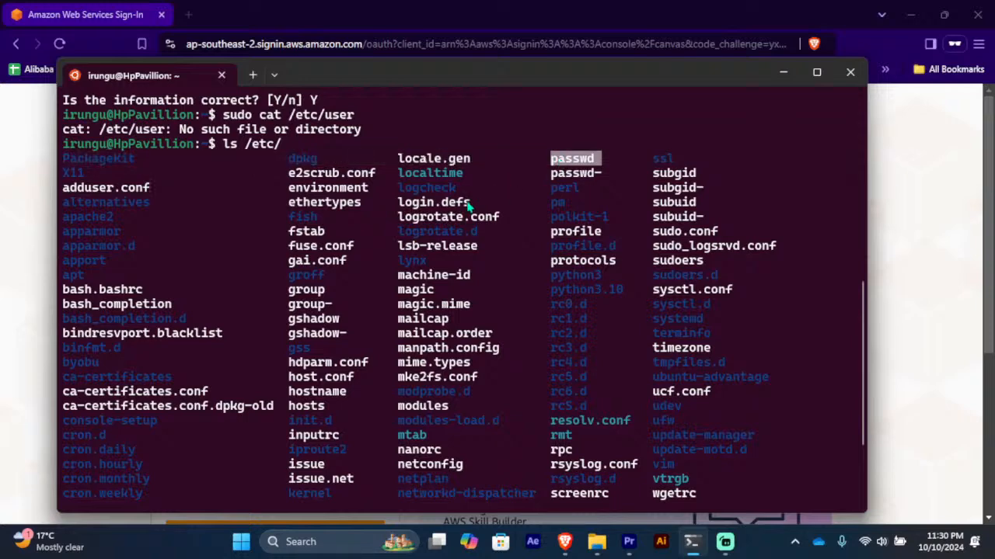
{"action": "scroll", "coordinate": [468, 203], "scroll_direction": "down", "scroll_amount": 3}
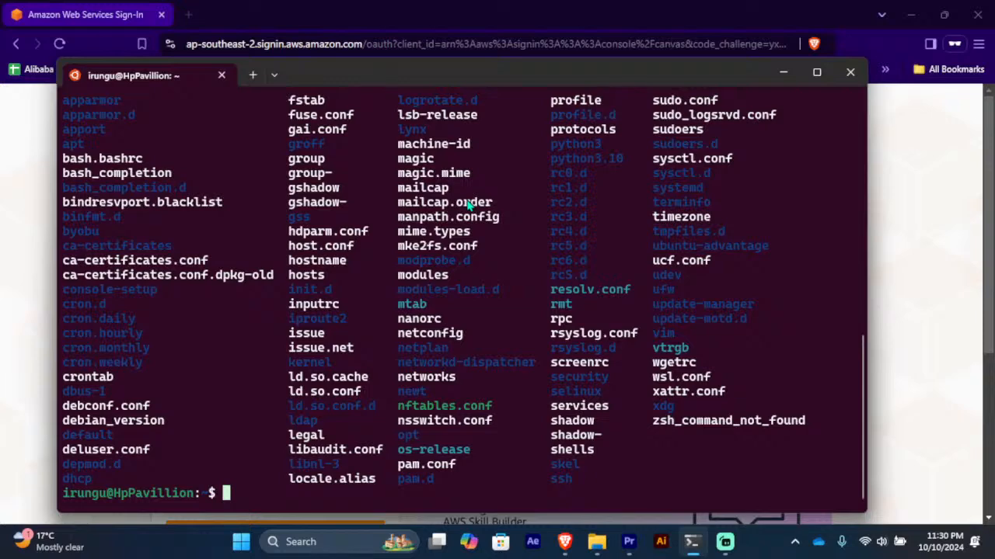
Step: Print /etc/passwd with sudo cat and highlight the new user's last line (UID 1003, GID 1005, /bin/bash)
{"action": "type", "text": "sudo cat "}
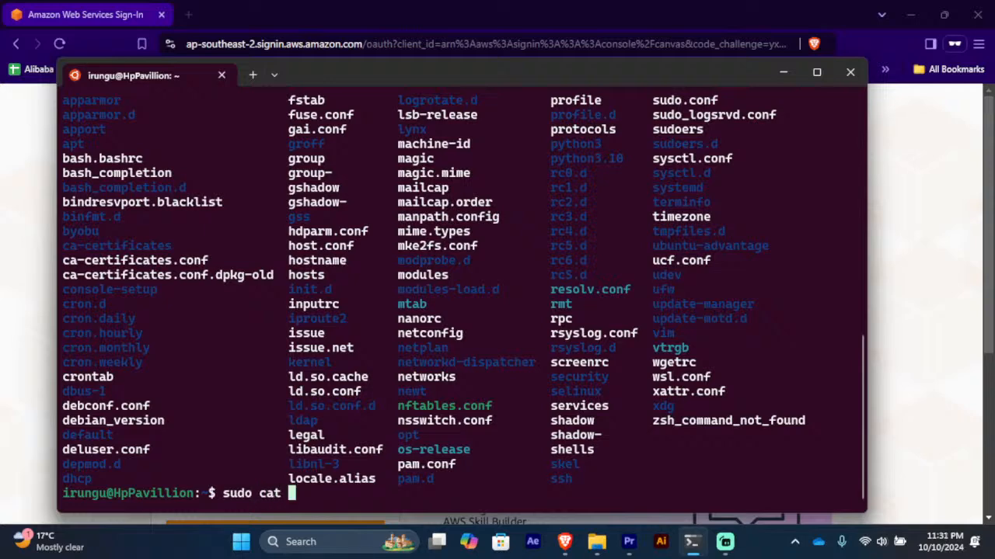
{"action": "type", "text": "/etc/"}
{"action": "type", "text": "passwd"}
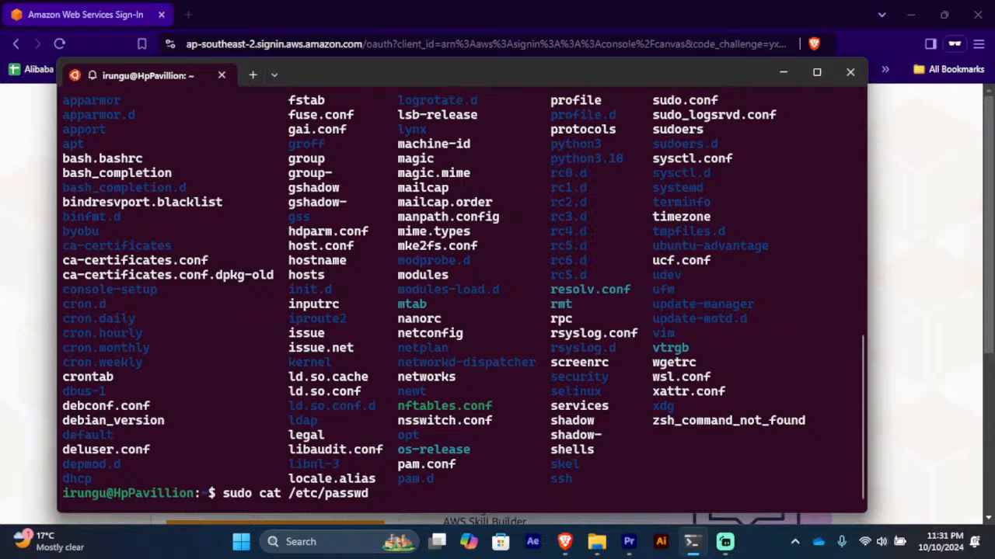
{"action": "key", "text": "Return"}
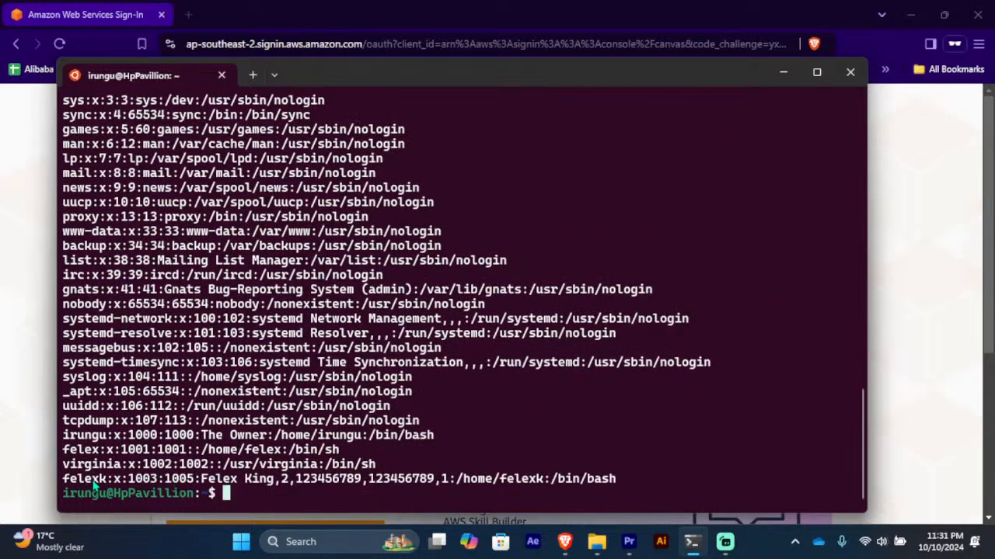
{"action": "left_click_drag", "start_coordinate": [73, 480], "coordinate": [376, 482]}
{"action": "left_click", "coordinate": [430, 470]}
{"action": "left_click_drag", "start_coordinate": [65, 480], "coordinate": [619, 481]}
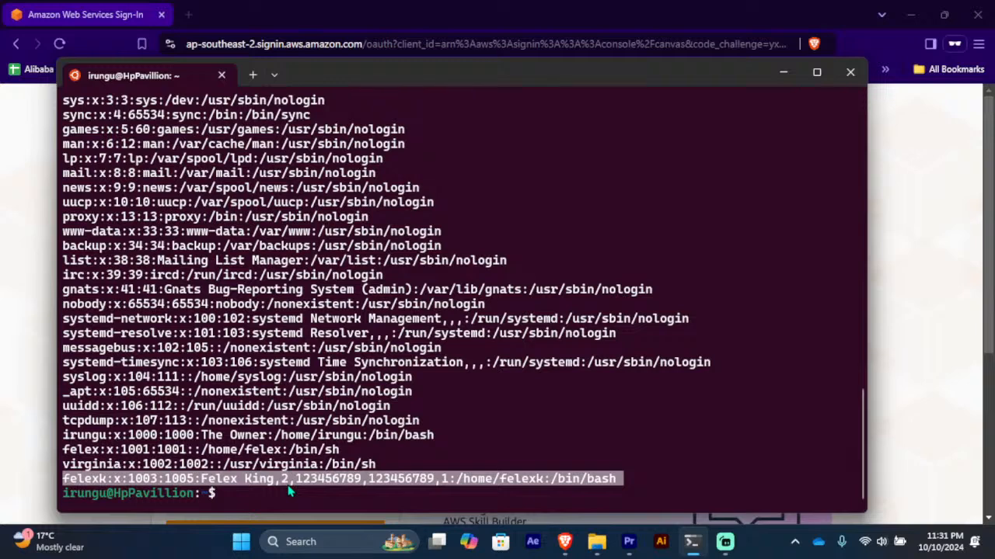
Step: Type usermod in the terminal, then return to the browser's IAM dashboard
{"action": "type", "text": "u"}
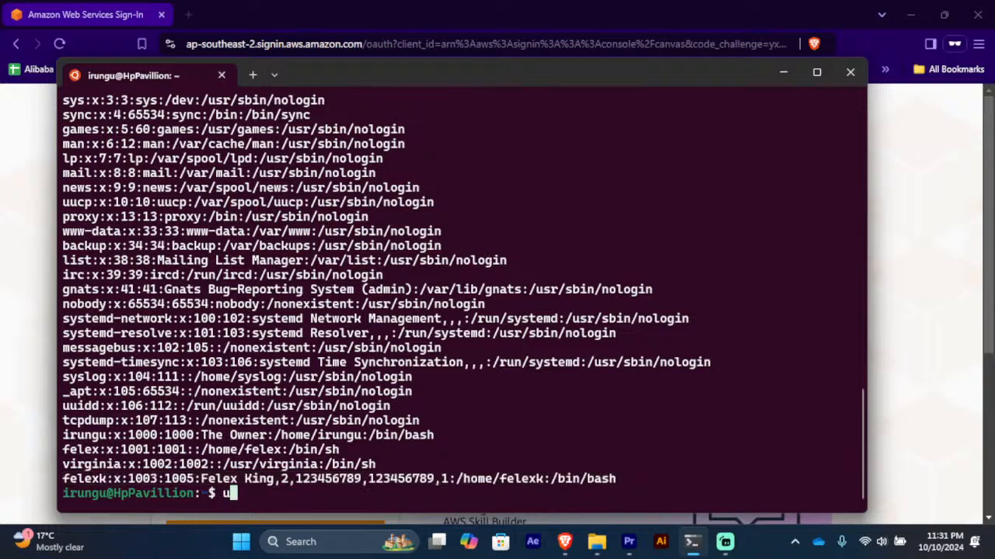
{"action": "type", "text": "sermod"}
{"action": "left_click", "coordinate": [784, 77]}
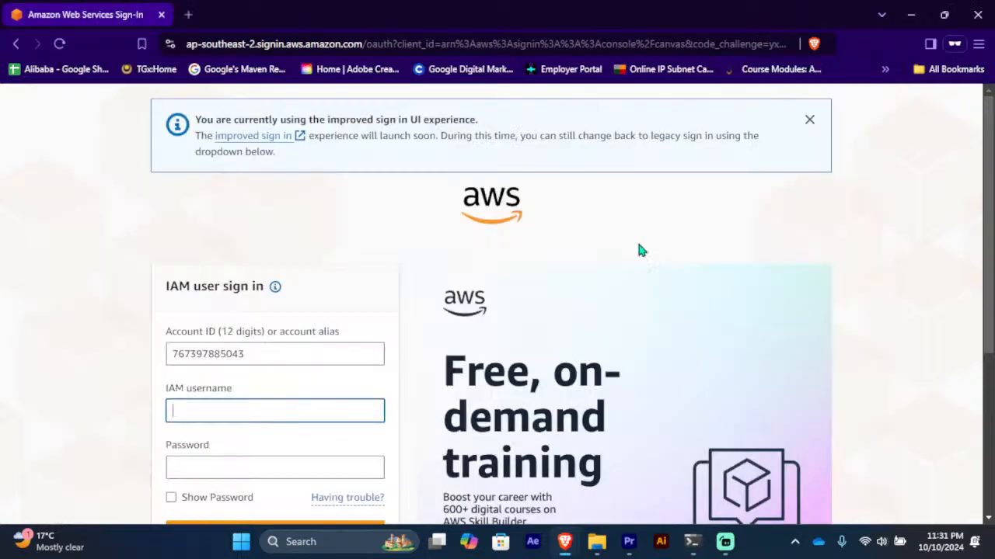
{"action": "scroll", "coordinate": [233, 365], "scroll_direction": "down", "scroll_amount": 1}
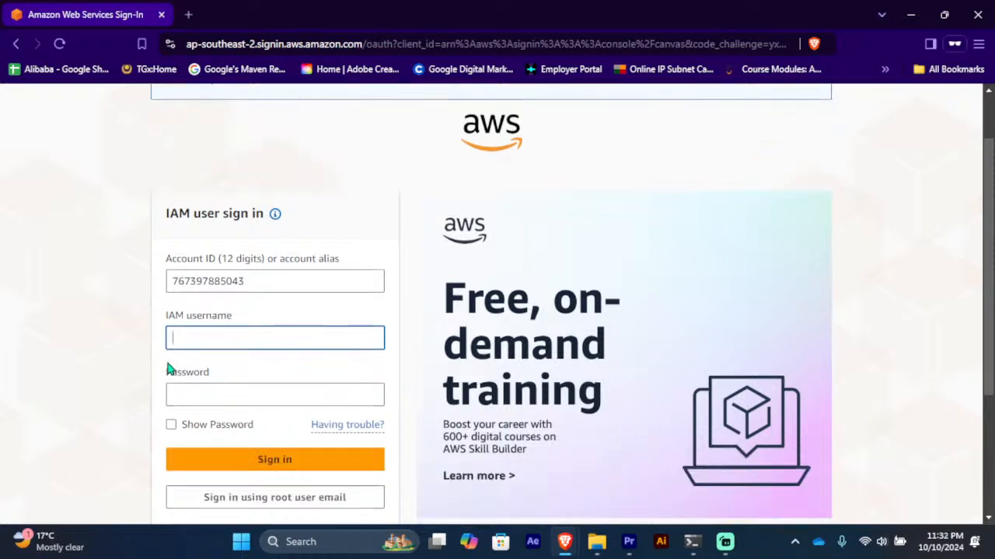
{"action": "left_click", "coordinate": [231, 332]}
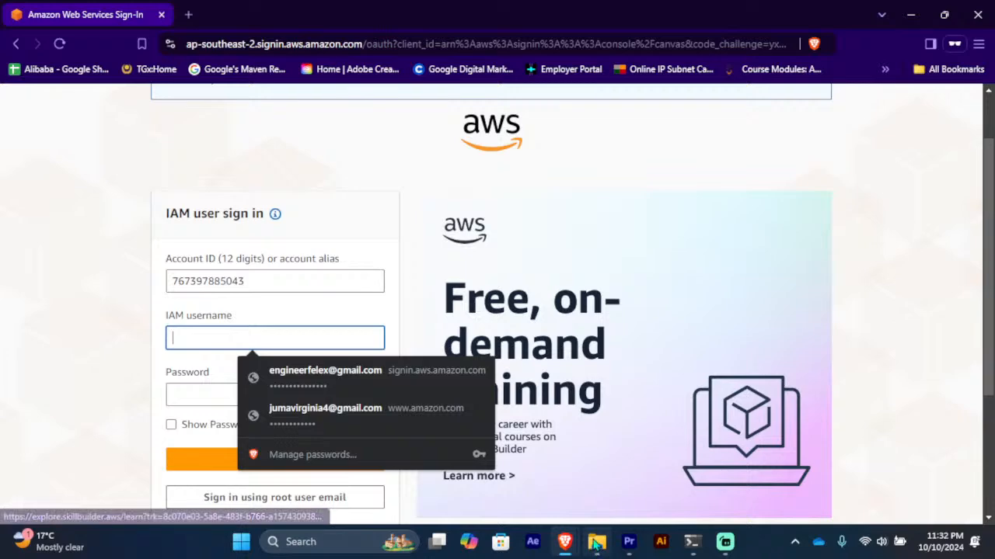
{"action": "mouse_move", "coordinate": [566, 538]}
{"action": "left_click", "coordinate": [493, 480]}
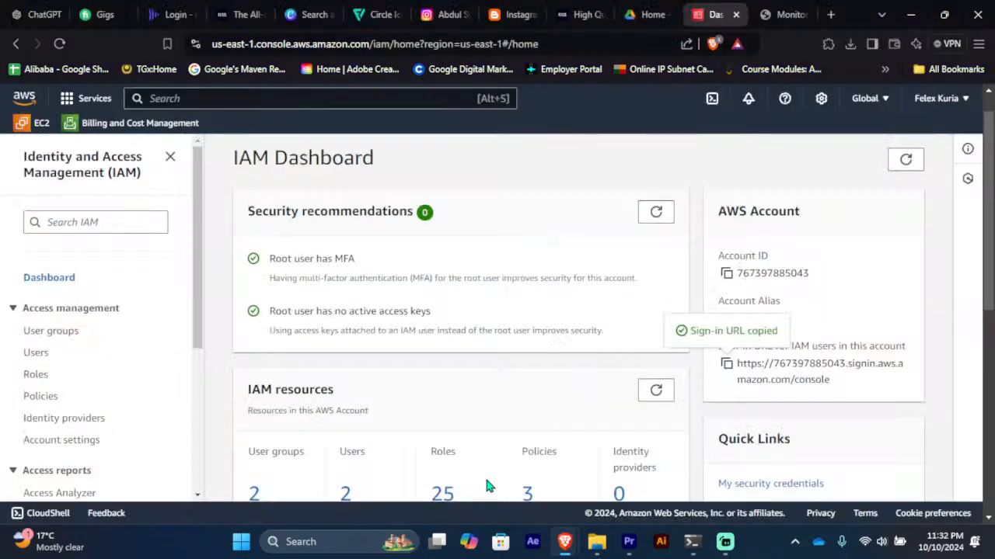
Step: Open larry's page from the IAM Users list and select the name in its ARN
{"action": "scroll", "coordinate": [435, 309], "scroll_direction": "down", "scroll_amount": 2}
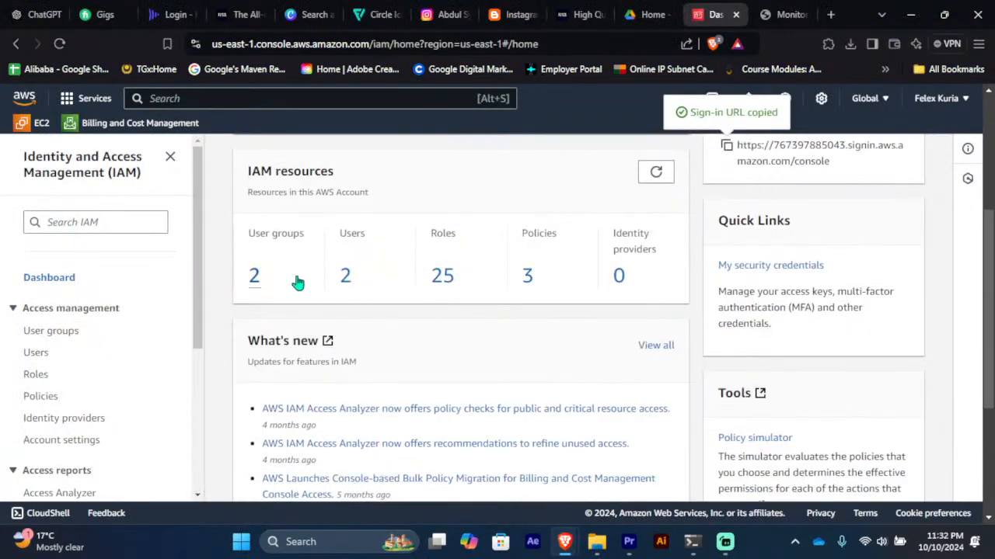
{"action": "left_click", "coordinate": [257, 282]}
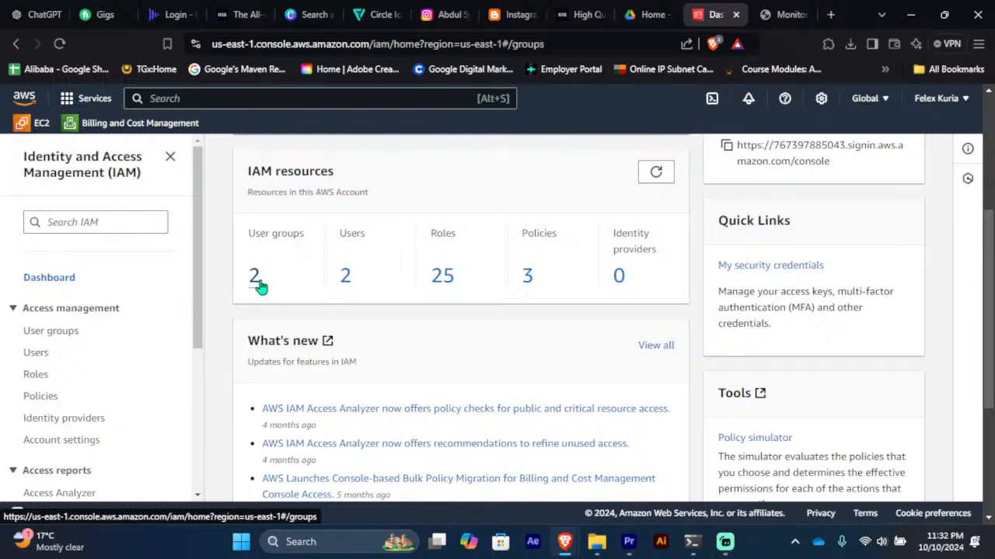
{"action": "left_click", "coordinate": [35, 355]}
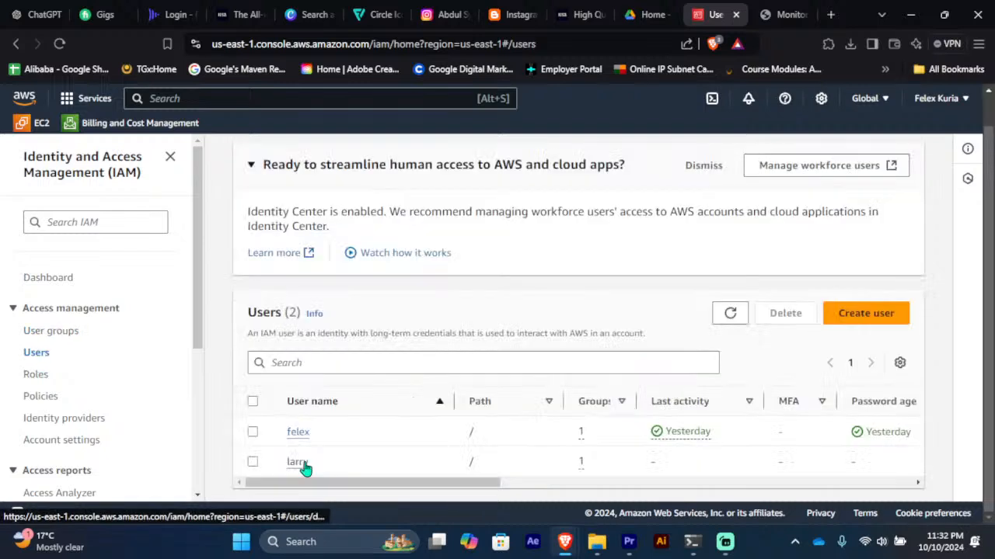
{"action": "left_click", "coordinate": [302, 465]}
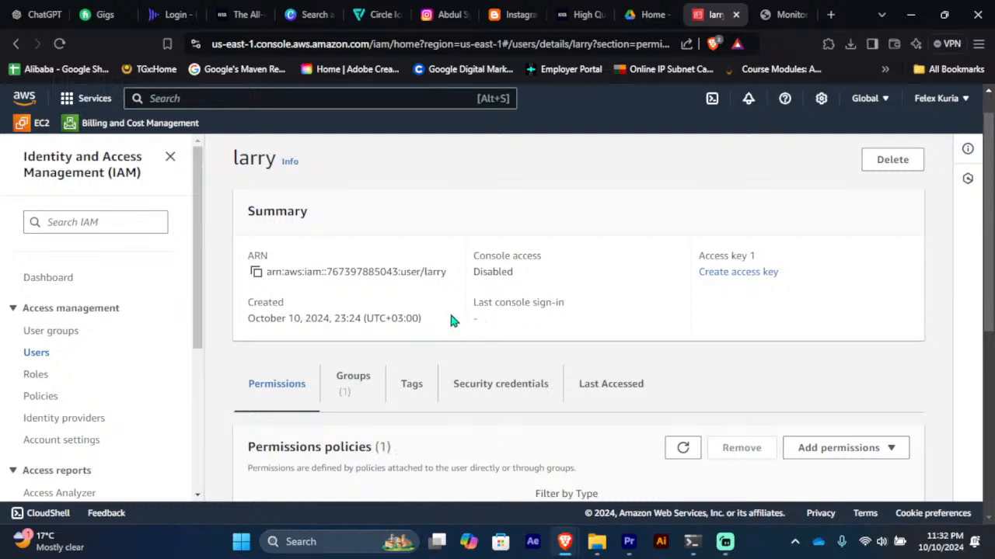
{"action": "left_click_drag", "start_coordinate": [448, 272], "coordinate": [422, 273]}
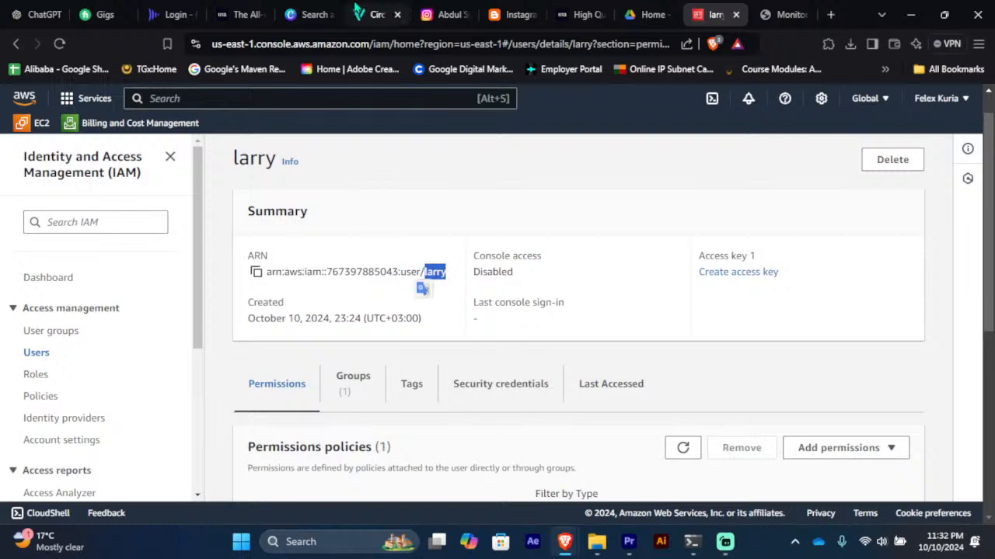
Step: Enter larry as the IAM username in the AWS sign-in window
{"action": "mouse_move", "coordinate": [565, 541]}
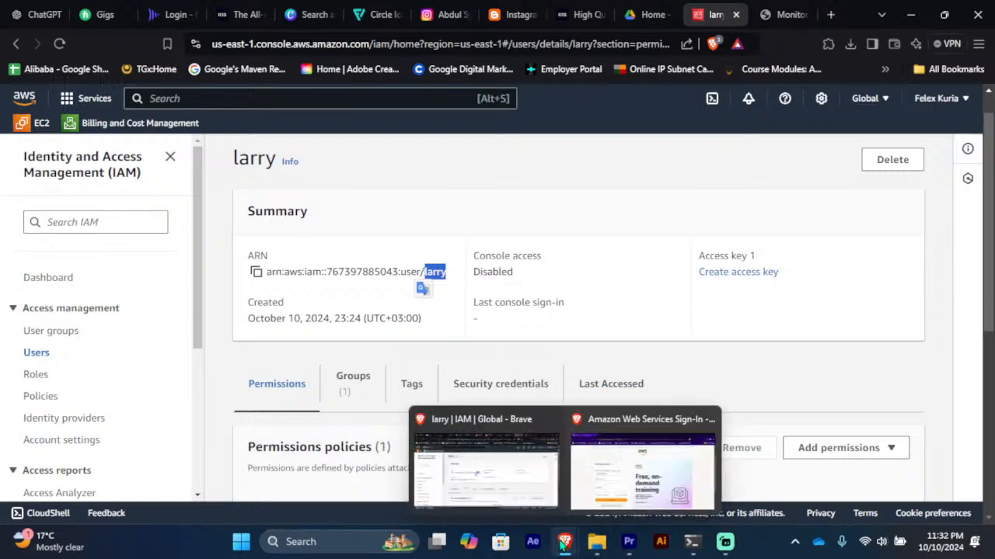
{"action": "left_click", "coordinate": [614, 490]}
{"action": "left_click", "coordinate": [303, 337]}
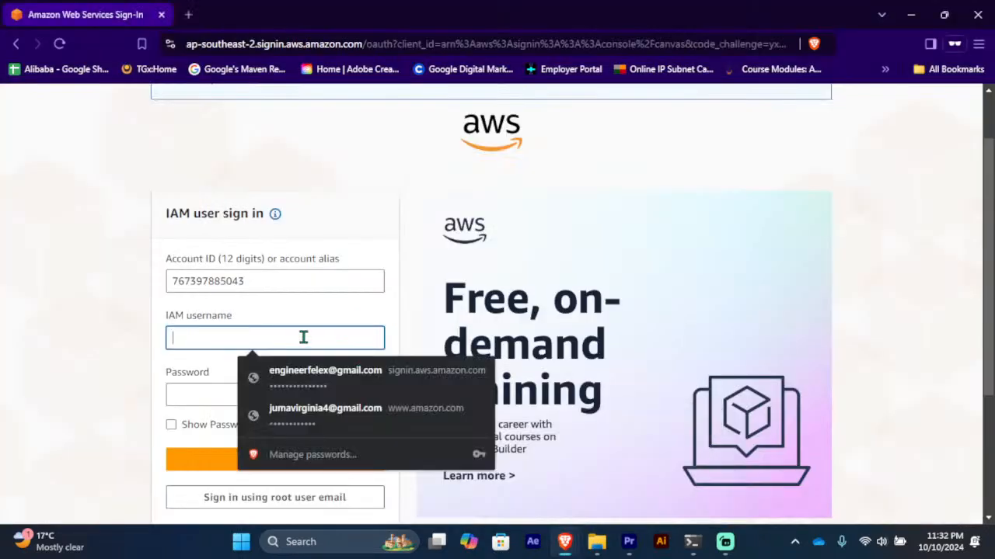
{"action": "type", "text": "larry"}
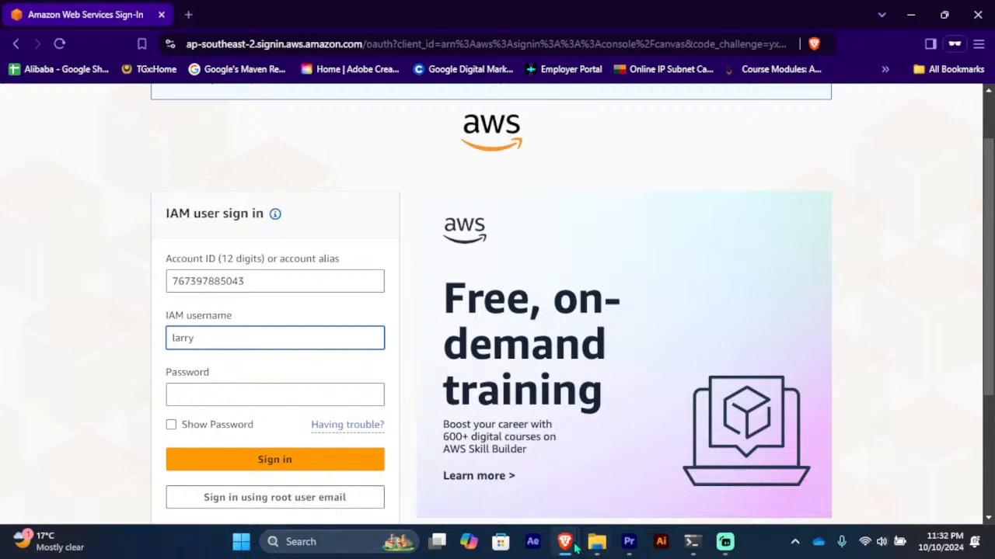
Step: Back on larry's IAM page, view Security credentials: console password not enabled, no MFA or keys
{"action": "mouse_move", "coordinate": [573, 548]}
{"action": "left_click", "coordinate": [485, 470]}
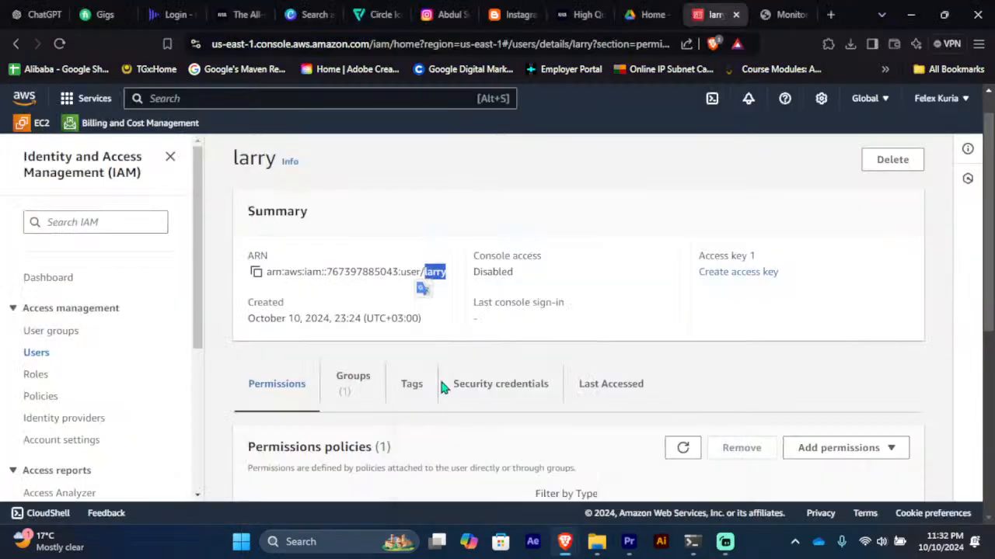
{"action": "scroll", "coordinate": [509, 378], "scroll_direction": "down", "scroll_amount": 5}
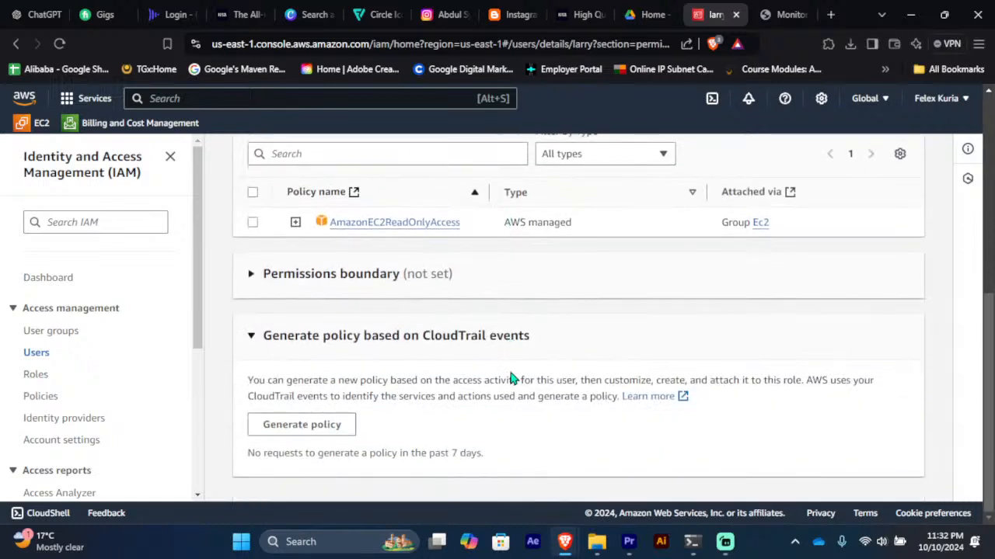
{"action": "scroll", "coordinate": [510, 378], "scroll_direction": "up", "scroll_amount": 5}
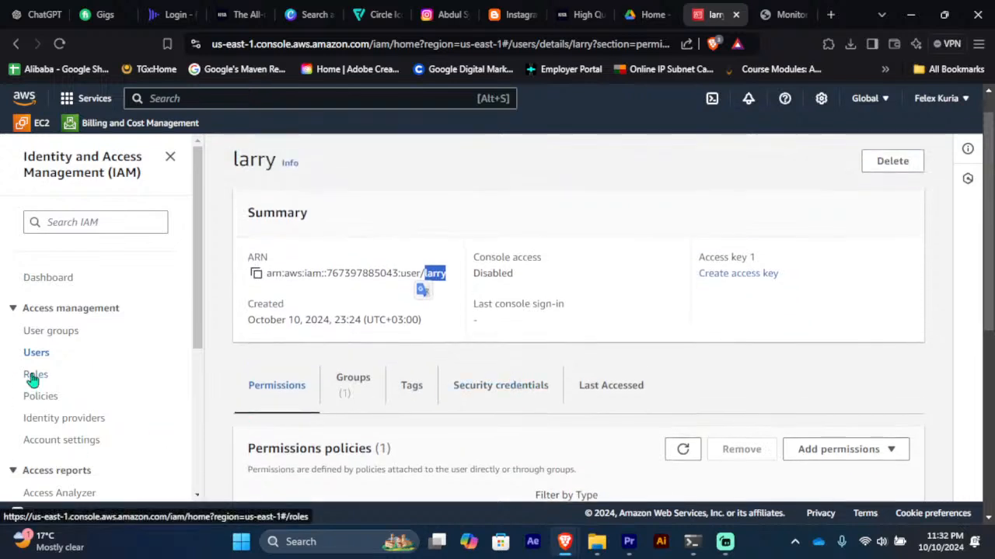
{"action": "scroll", "coordinate": [63, 394], "scroll_direction": "down", "scroll_amount": 3}
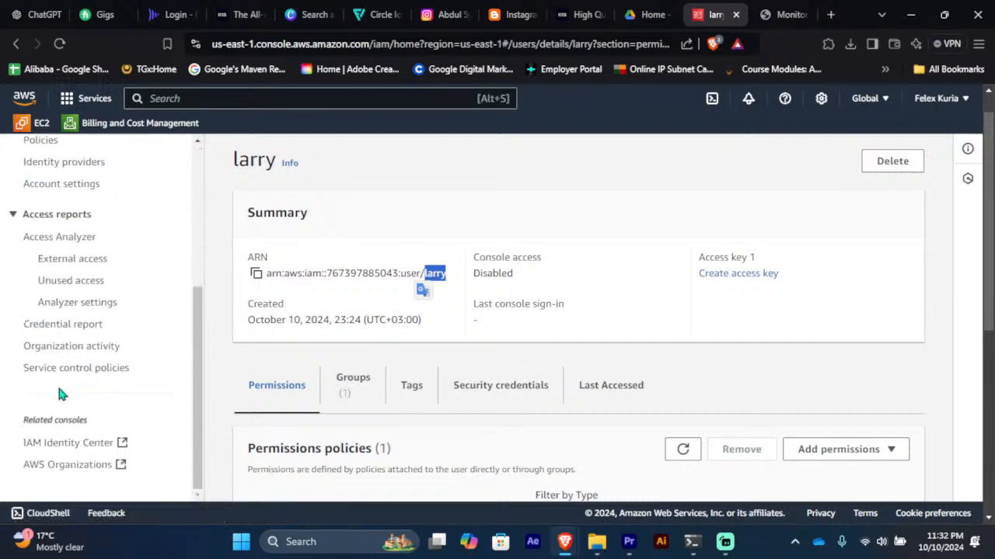
{"action": "scroll", "coordinate": [62, 393], "scroll_direction": "up", "scroll_amount": 3}
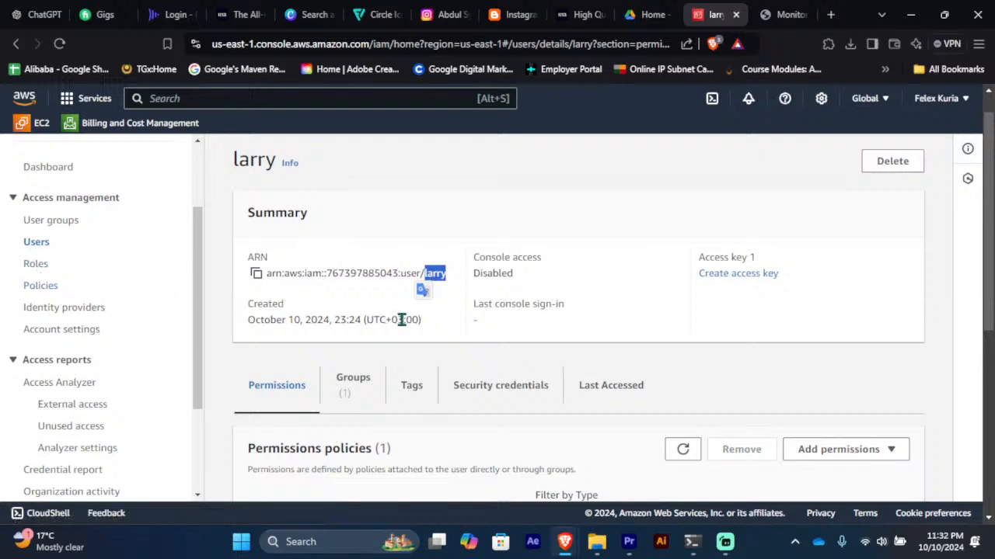
{"action": "left_click", "coordinate": [470, 395]}
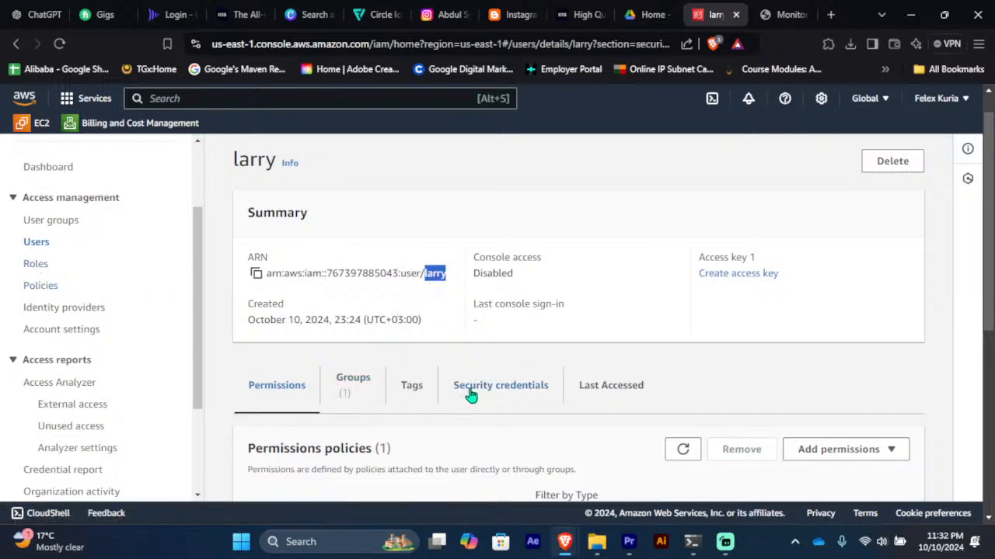
{"action": "scroll", "coordinate": [494, 394], "scroll_direction": "down", "scroll_amount": 3}
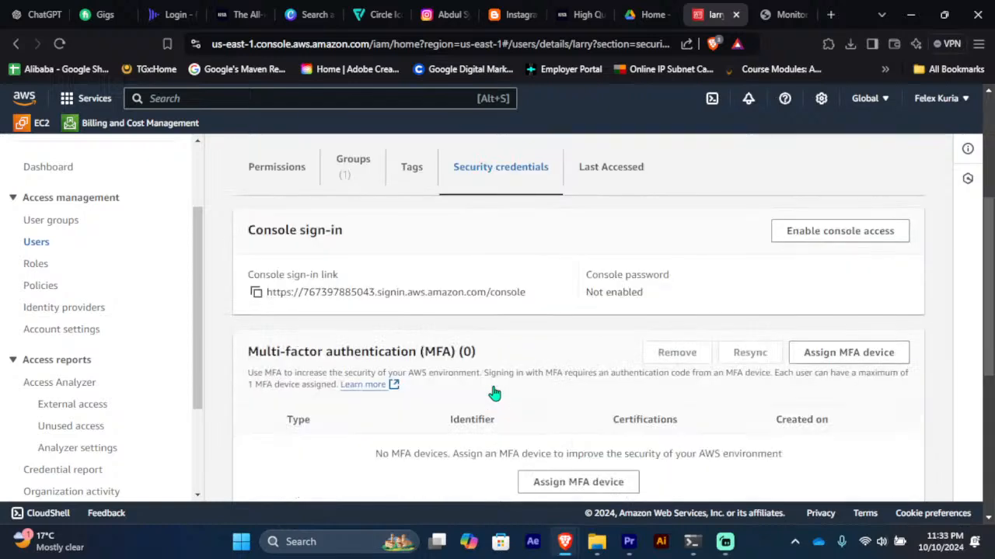
{"action": "scroll", "coordinate": [494, 394], "scroll_direction": "down", "scroll_amount": 2}
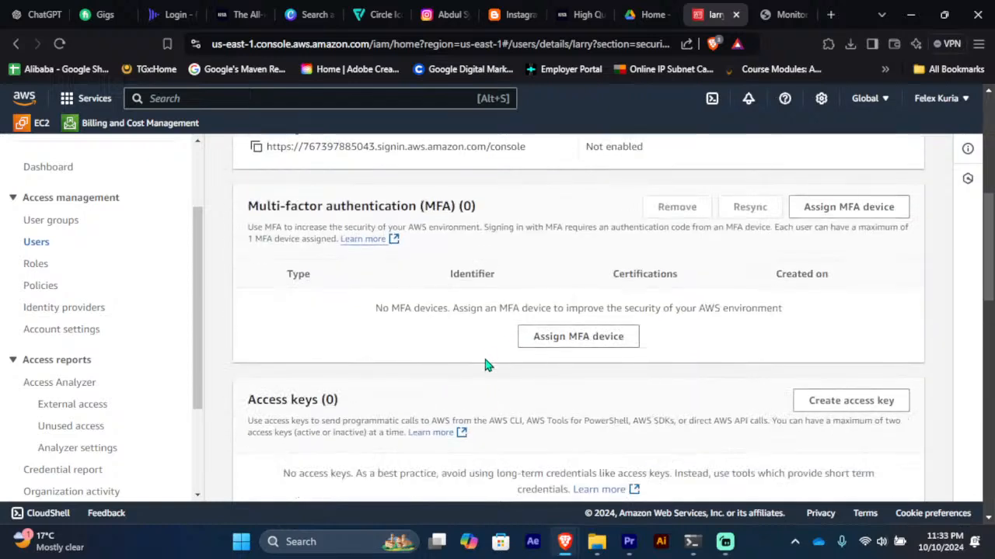
{"action": "scroll", "coordinate": [478, 373], "scroll_direction": "up", "scroll_amount": 2}
Step: Turn on larry's console access with an autogenerated password and copy that password
{"action": "left_click", "coordinate": [803, 230]}
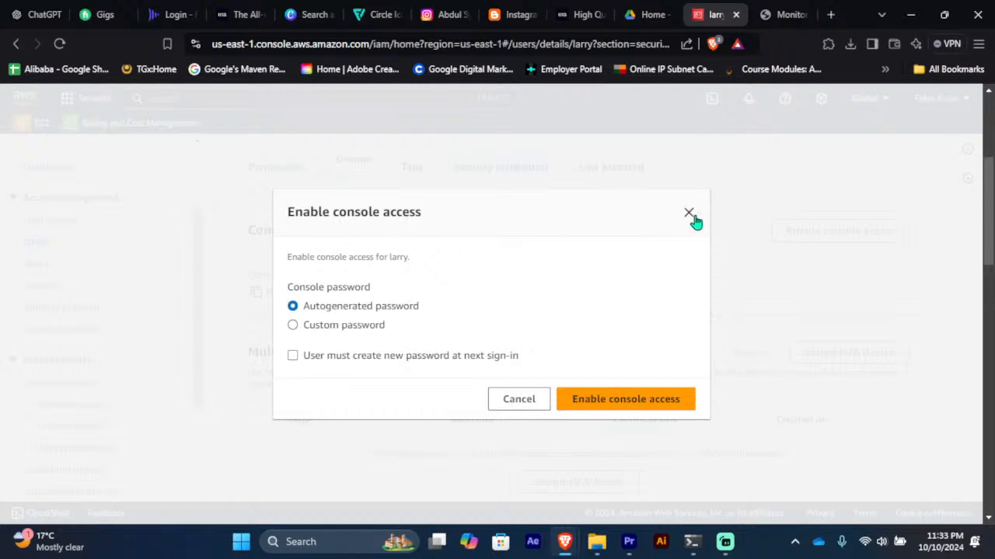
{"action": "left_click_drag", "start_coordinate": [301, 222], "coordinate": [475, 207]}
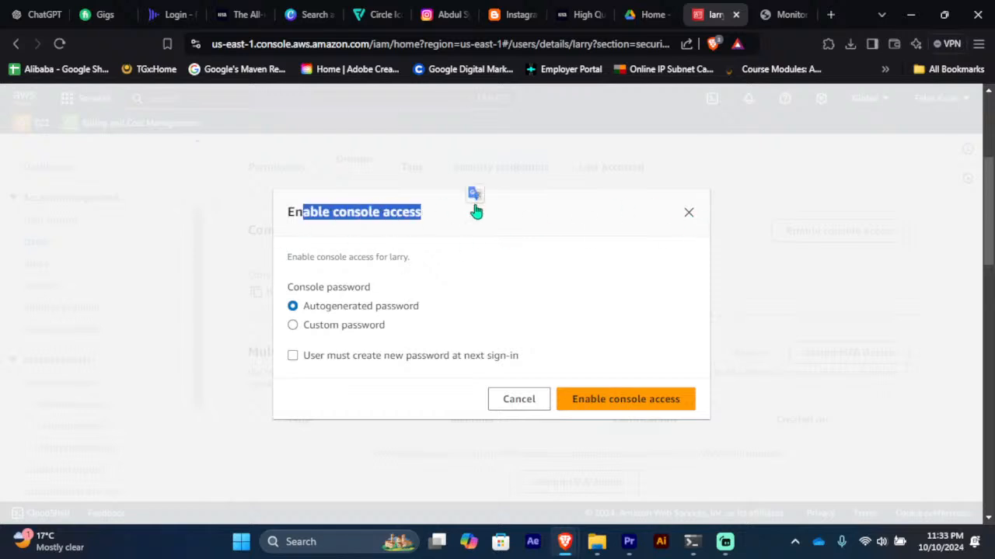
{"action": "left_click", "coordinate": [603, 401]}
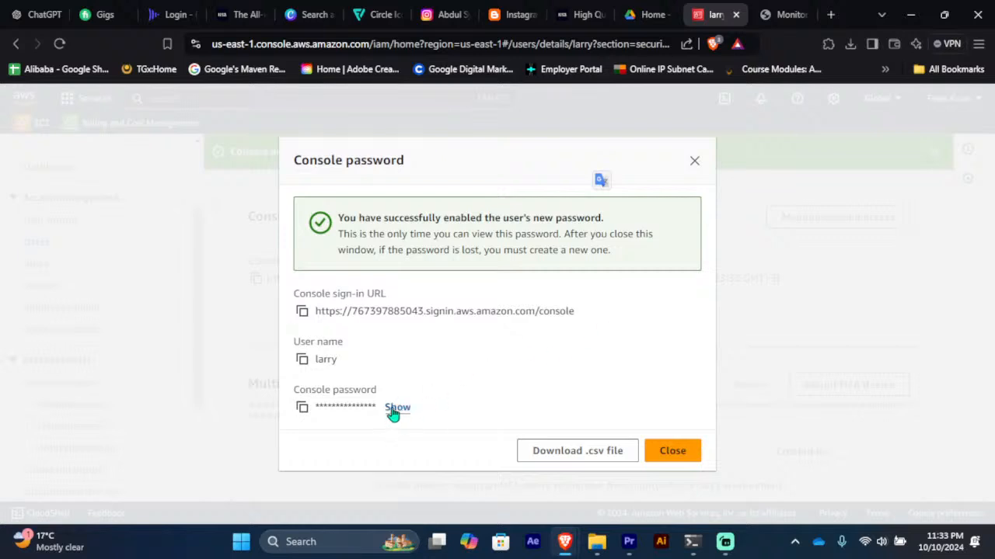
{"action": "left_click", "coordinate": [303, 410]}
Step: Close the password dialog and sign in as larry by pasting the copied password
{"action": "left_click", "coordinate": [673, 452]}
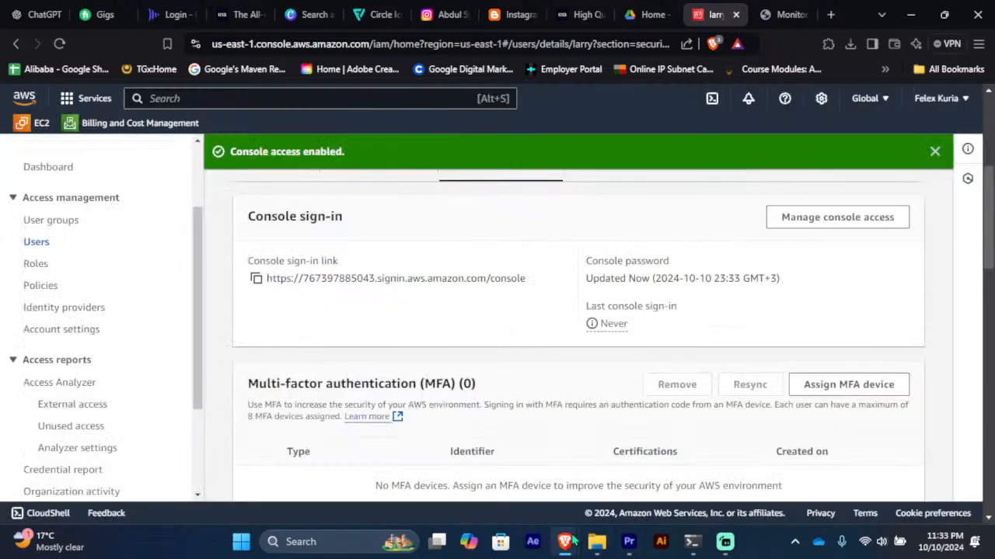
{"action": "mouse_move", "coordinate": [565, 541]}
{"action": "left_click", "coordinate": [590, 483]}
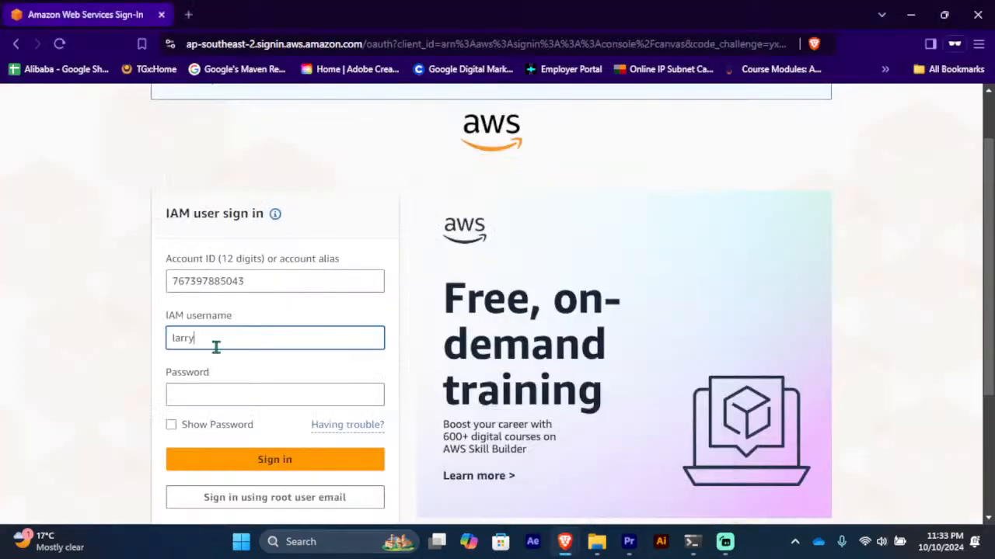
{"action": "left_click", "coordinate": [195, 396]}
{"action": "key", "text": "ctrl+v"}
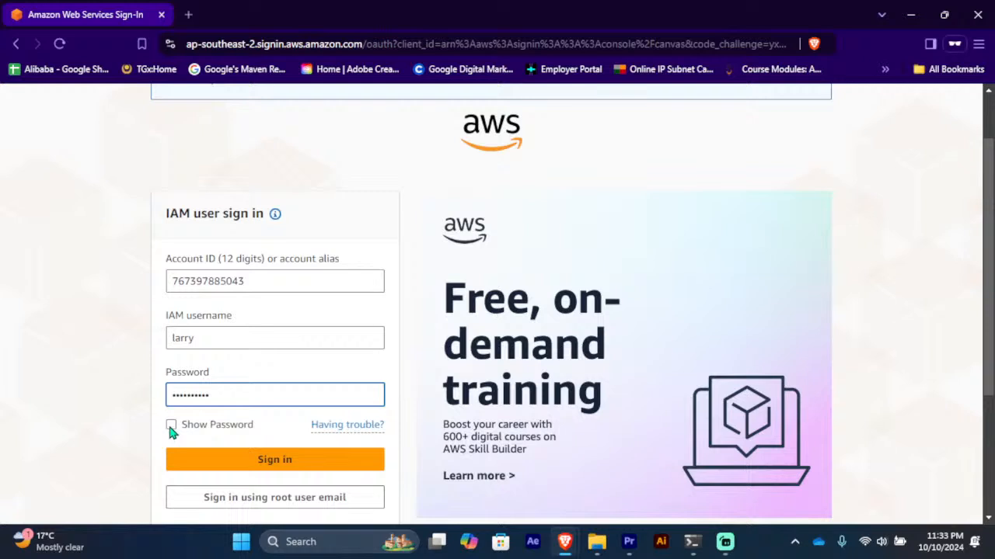
{"action": "left_click", "coordinate": [220, 459]}
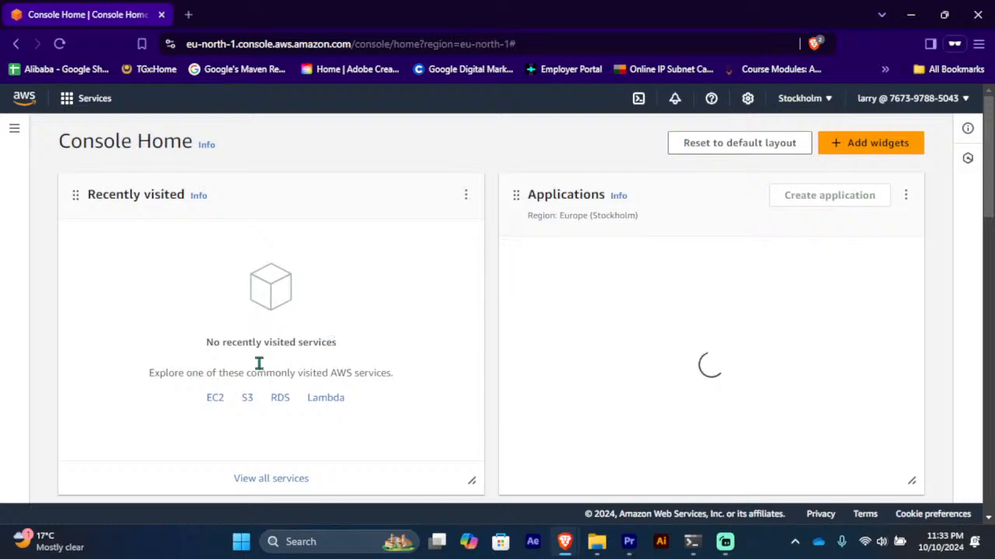
Step: Open EC2 Instances in Stockholm (none running), dismiss the tour tips, and start a new launch
{"action": "left_click", "coordinate": [218, 403]}
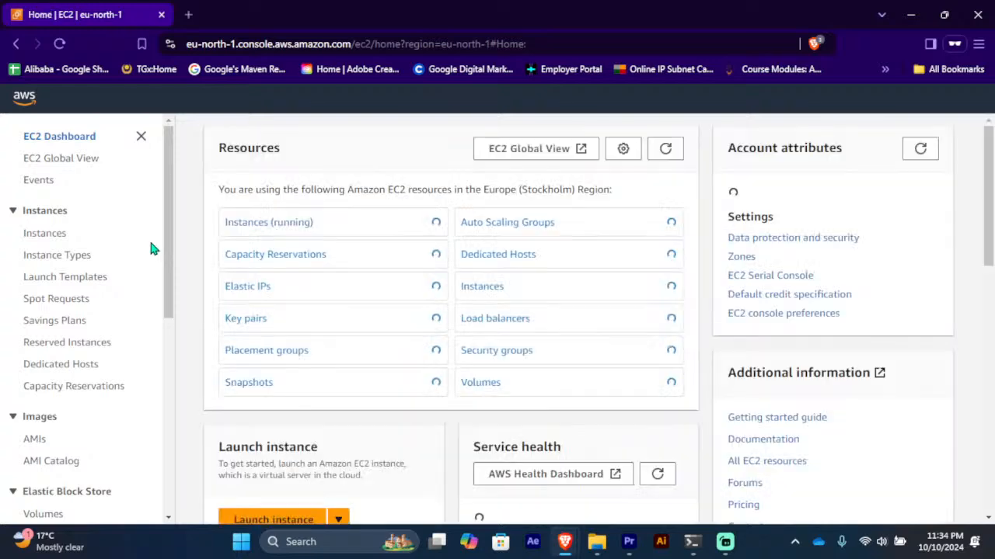
{"action": "left_click", "coordinate": [311, 232]}
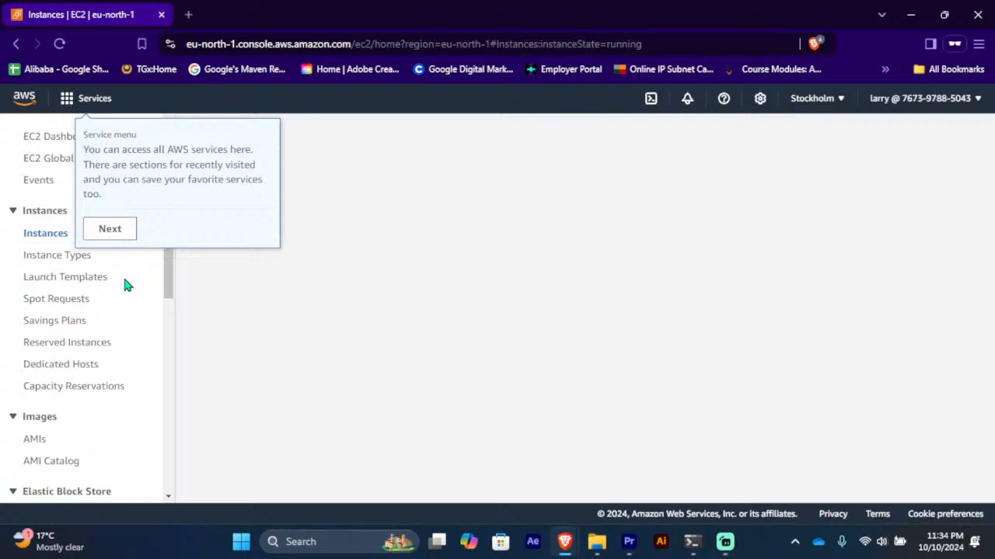
{"action": "left_click", "coordinate": [106, 230]}
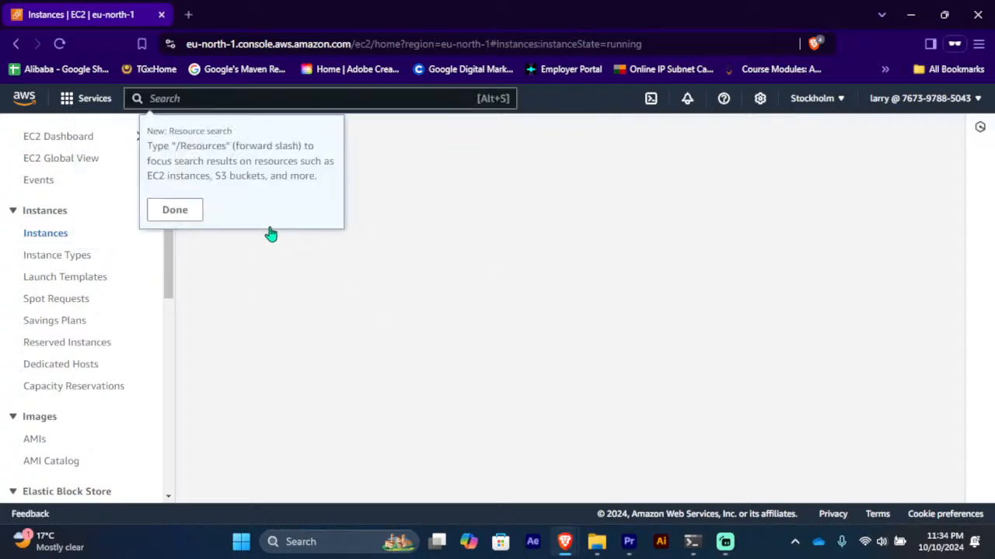
{"action": "left_click", "coordinate": [175, 210]}
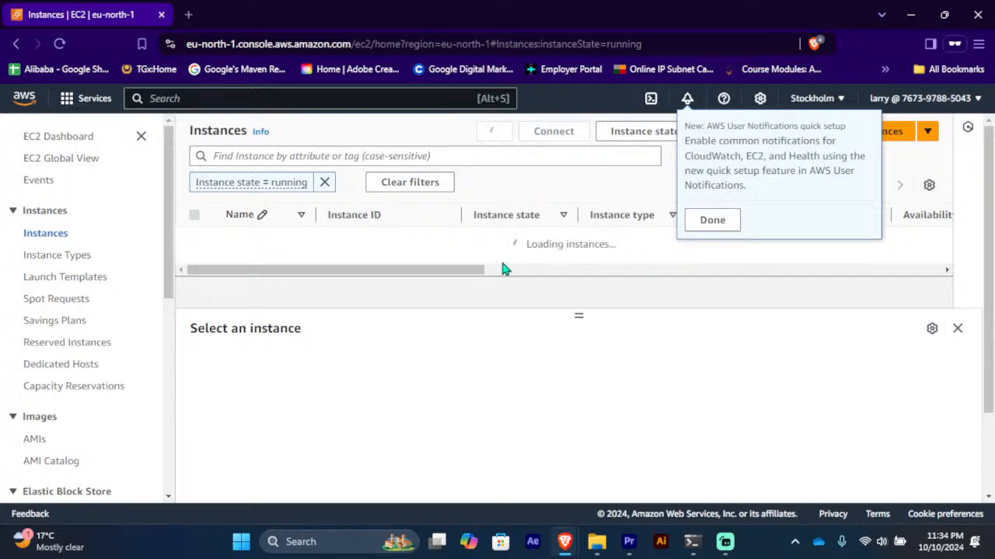
{"action": "left_click", "coordinate": [708, 221]}
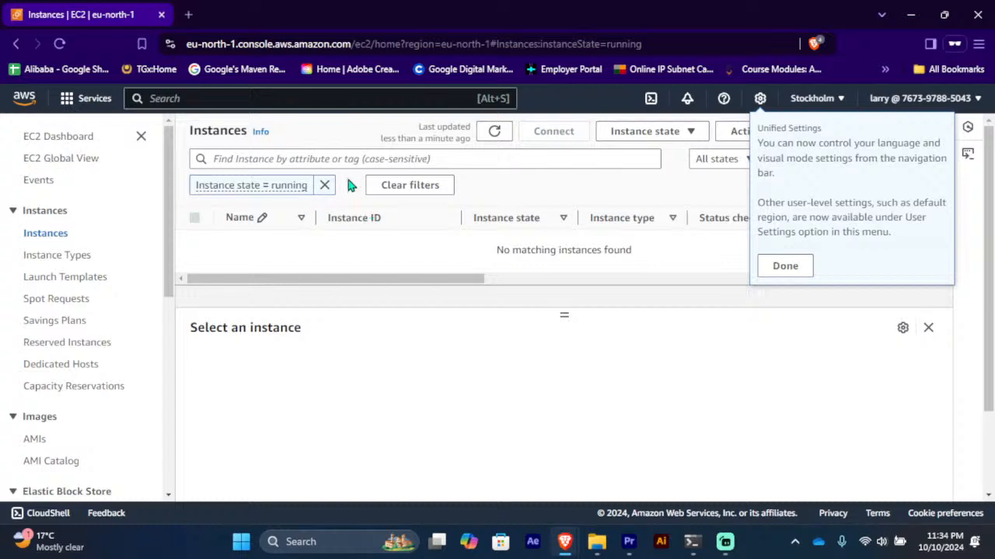
{"action": "left_click", "coordinate": [796, 267]}
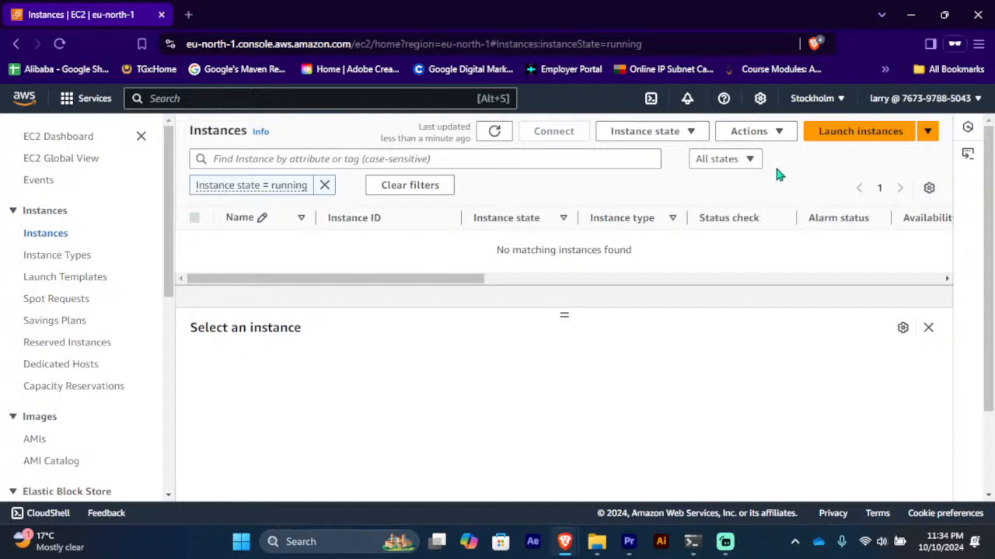
{"action": "left_click", "coordinate": [826, 132]}
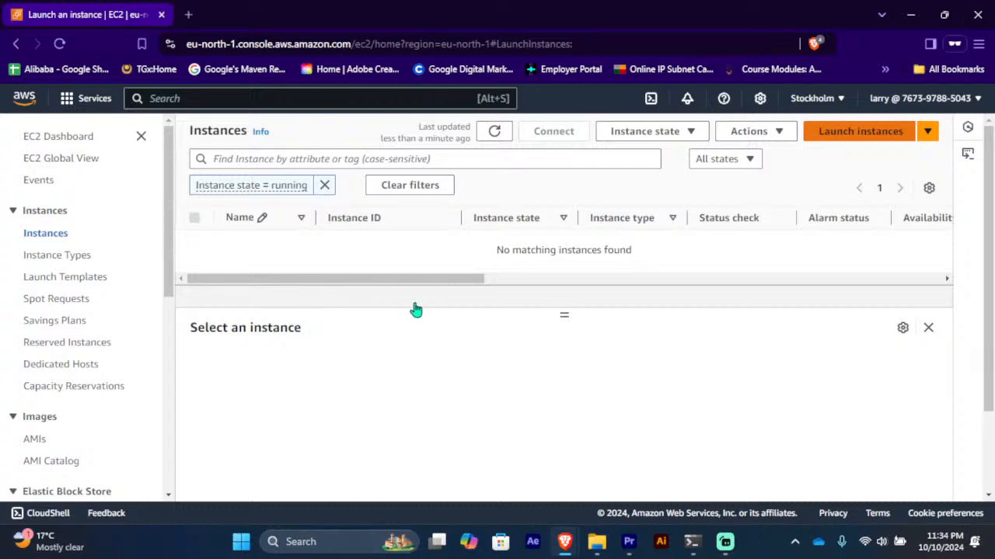
Step: Name the instance 'We', proceed without a key pair, and launch; it fails as unauthorized
{"action": "left_click", "coordinate": [276, 323]}
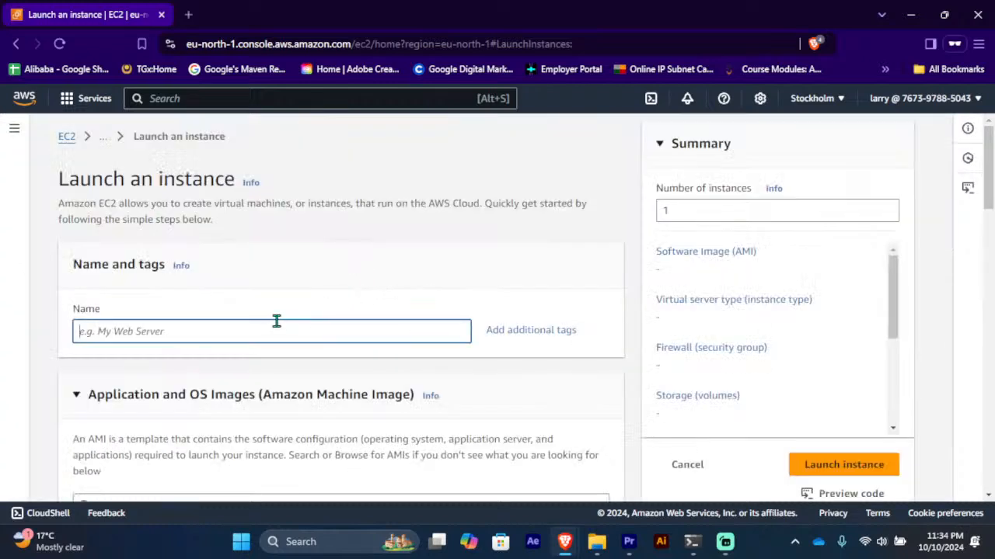
{"action": "type", "text": "Website"}
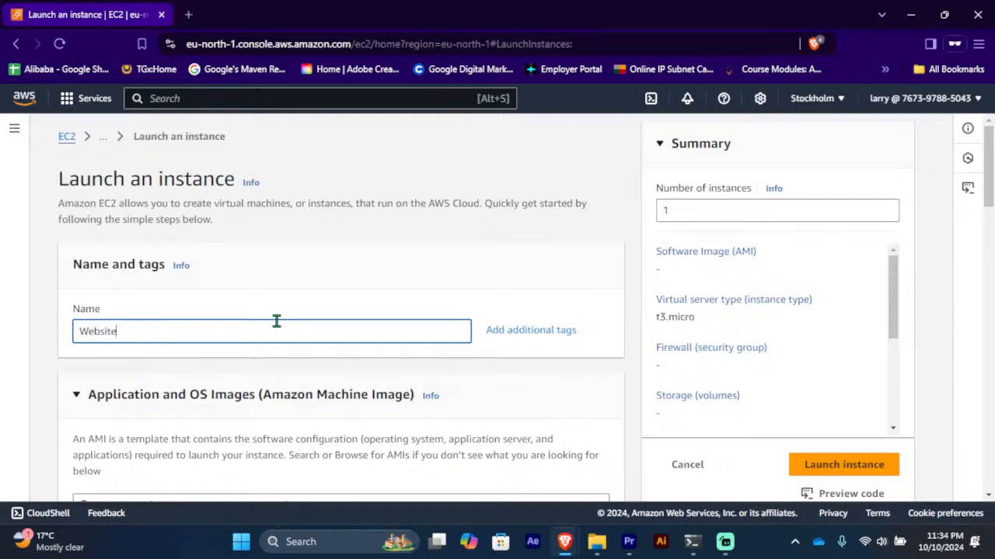
{"action": "scroll", "coordinate": [264, 300], "scroll_direction": "down", "scroll_amount": 4}
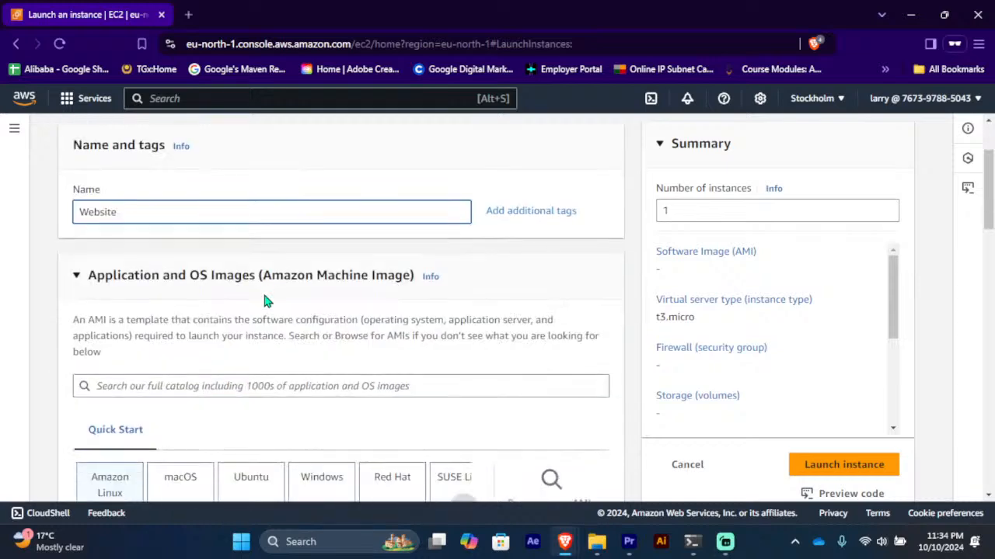
{"action": "scroll", "coordinate": [251, 326], "scroll_direction": "down", "scroll_amount": 5}
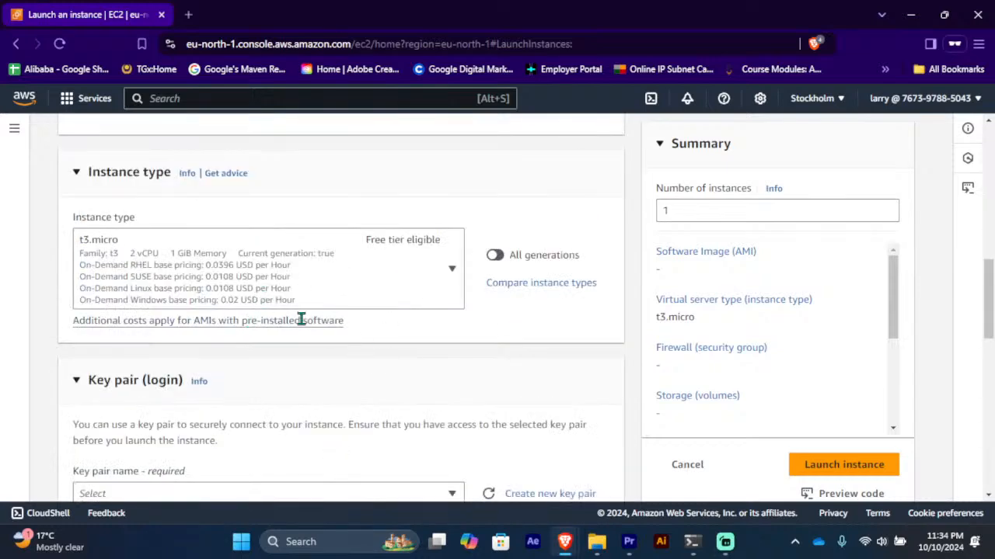
{"action": "scroll", "coordinate": [410, 474], "scroll_direction": "down", "scroll_amount": 3}
{"action": "left_click", "coordinate": [349, 237]}
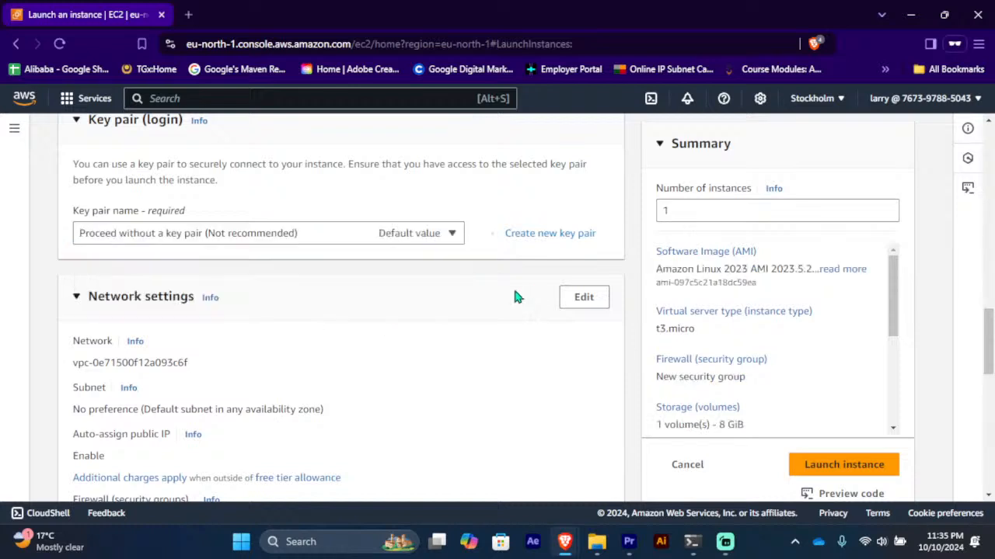
{"action": "scroll", "coordinate": [372, 280], "scroll_direction": "down", "scroll_amount": 10}
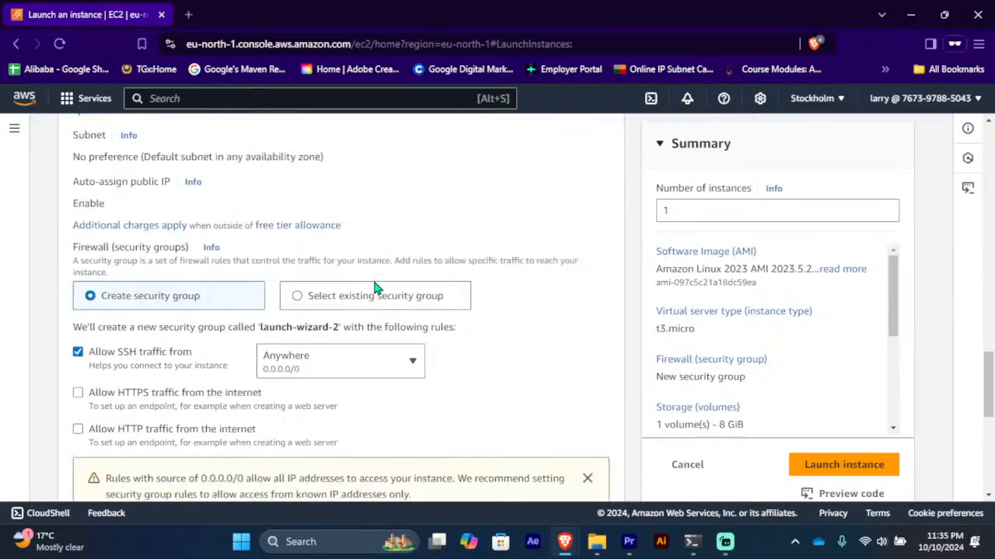
{"action": "scroll", "coordinate": [374, 282], "scroll_direction": "down", "scroll_amount": 1}
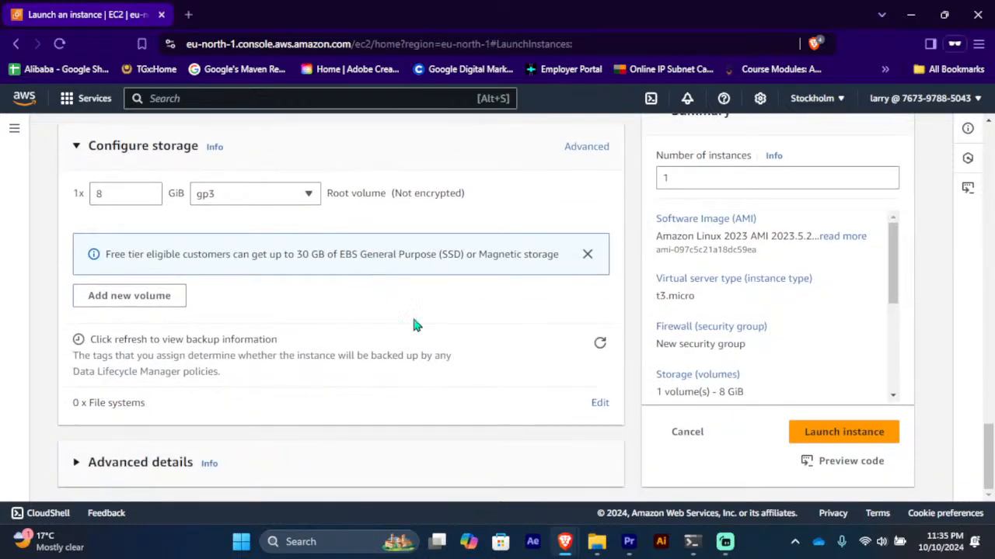
{"action": "left_click", "coordinate": [822, 433]}
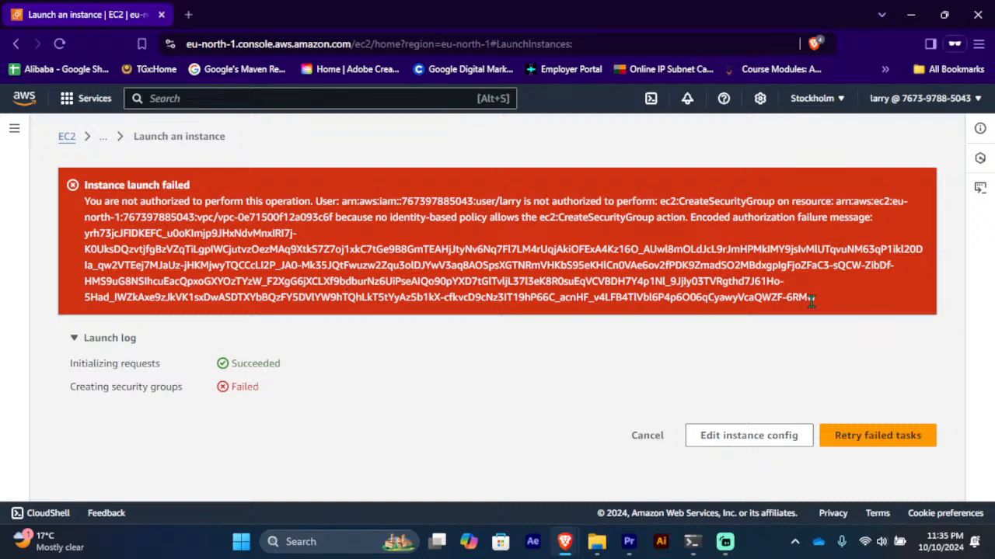
Step: Highlight the not-authorized ec2:CreateSecurityGroup error, then return to the root account's IAM window
{"action": "left_click_drag", "start_coordinate": [811, 302], "coordinate": [276, 218]}
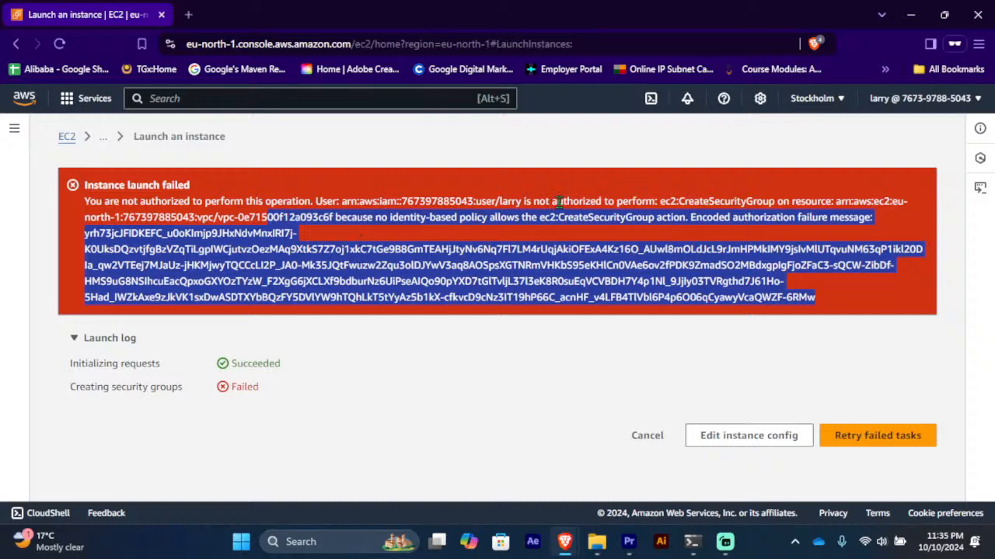
{"action": "left_click_drag", "start_coordinate": [553, 201], "coordinate": [697, 200]}
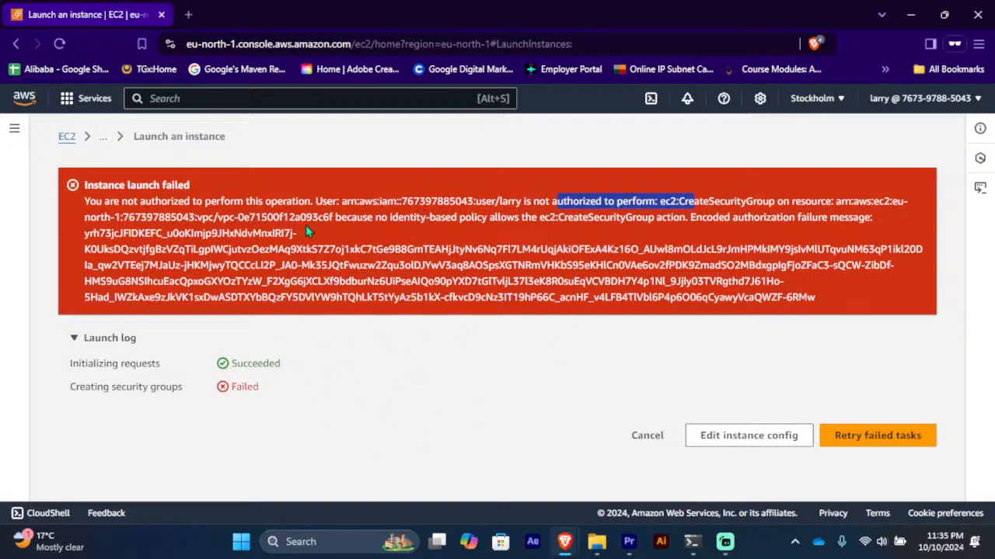
{"action": "left_click", "coordinate": [75, 195]}
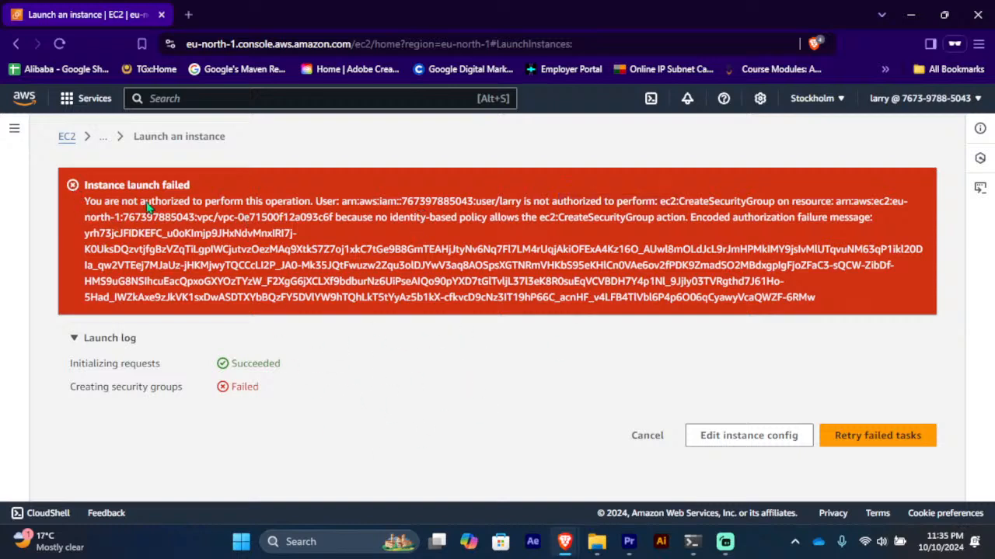
{"action": "mouse_move", "coordinate": [565, 544]}
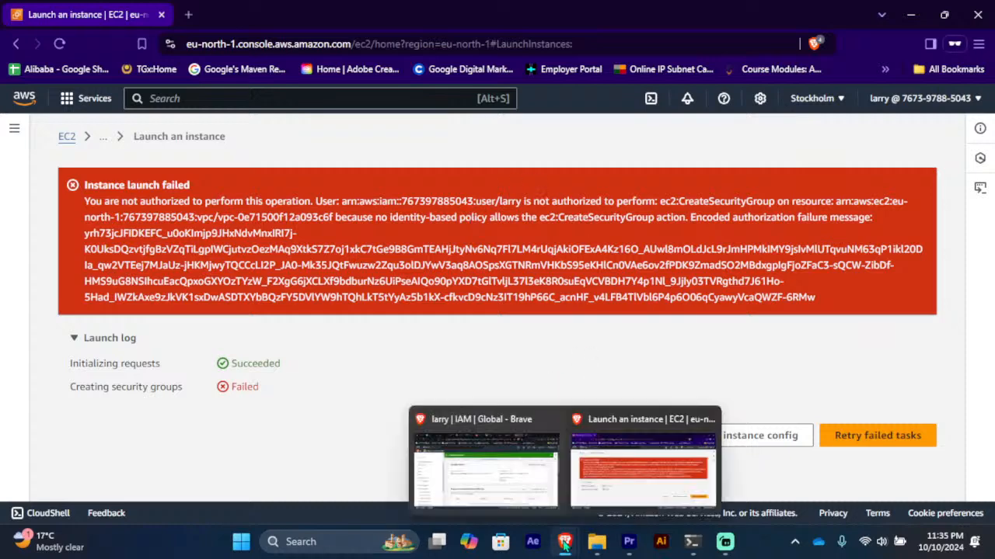
{"action": "left_click", "coordinate": [488, 473]}
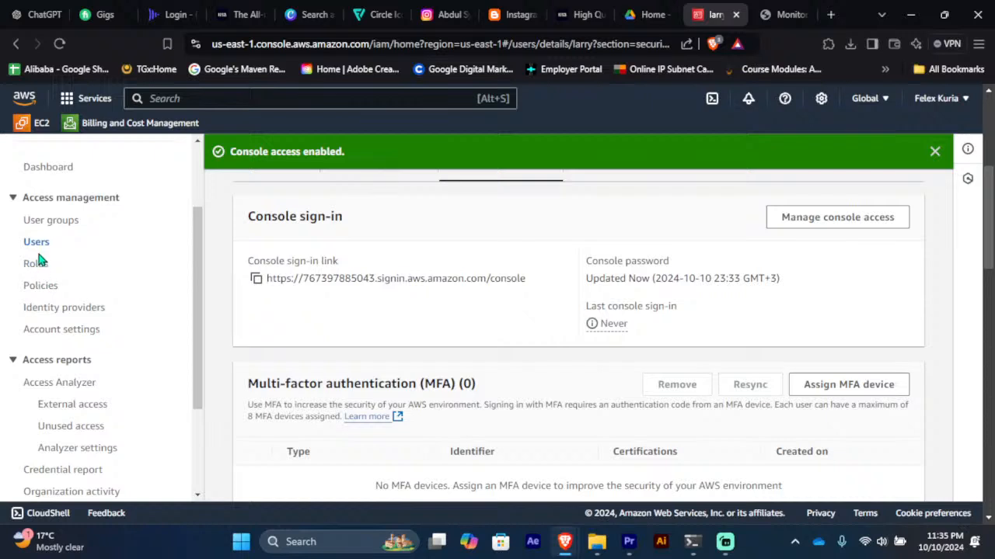
Step: Open the Ec2 group's Permissions and expand AmazonEC2ReadOnlyAccess to read its Describe/List-only JSON
{"action": "left_click", "coordinate": [51, 221]}
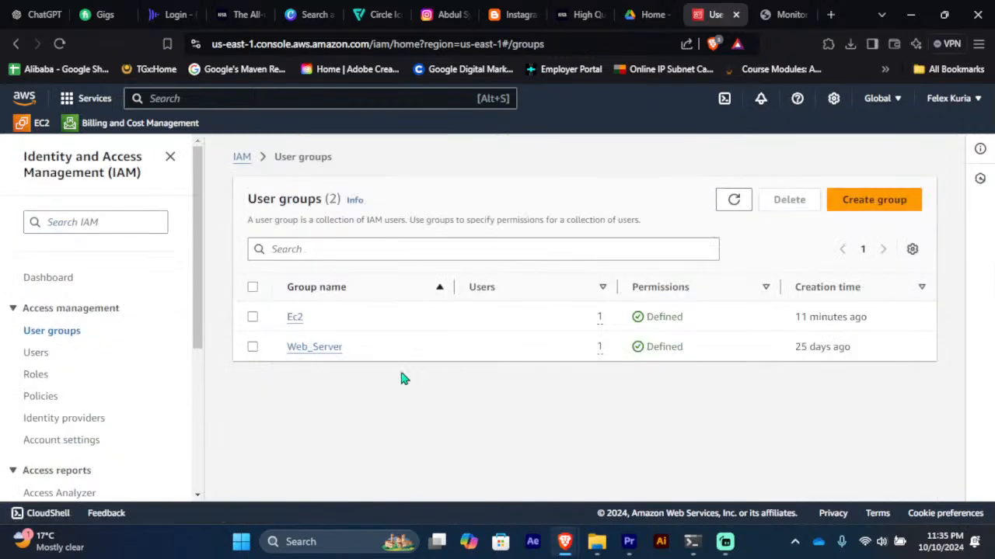
{"action": "left_click", "coordinate": [295, 319]}
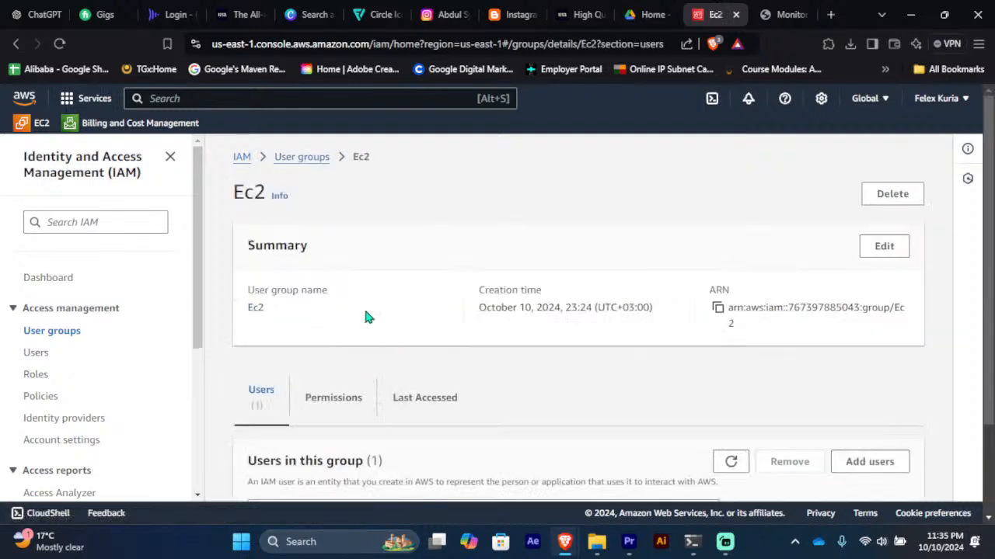
{"action": "scroll", "coordinate": [420, 334], "scroll_direction": "down", "scroll_amount": 2}
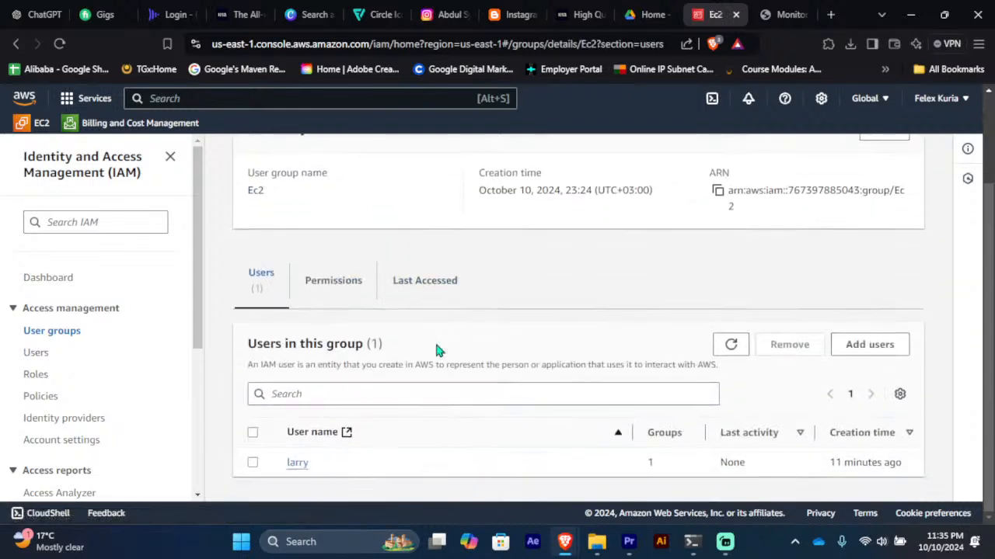
{"action": "left_click", "coordinate": [334, 283]}
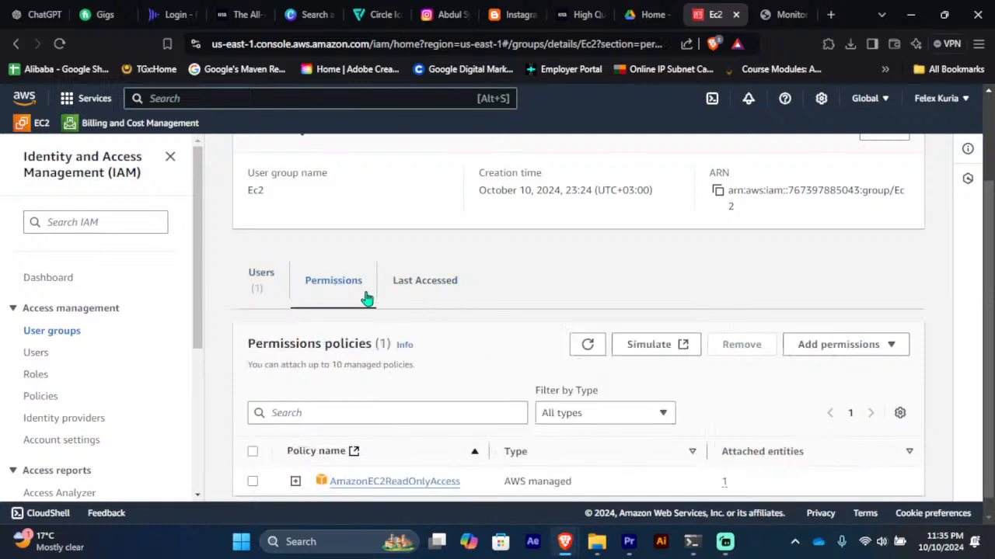
{"action": "scroll", "coordinate": [471, 427], "scroll_direction": "down", "scroll_amount": 1}
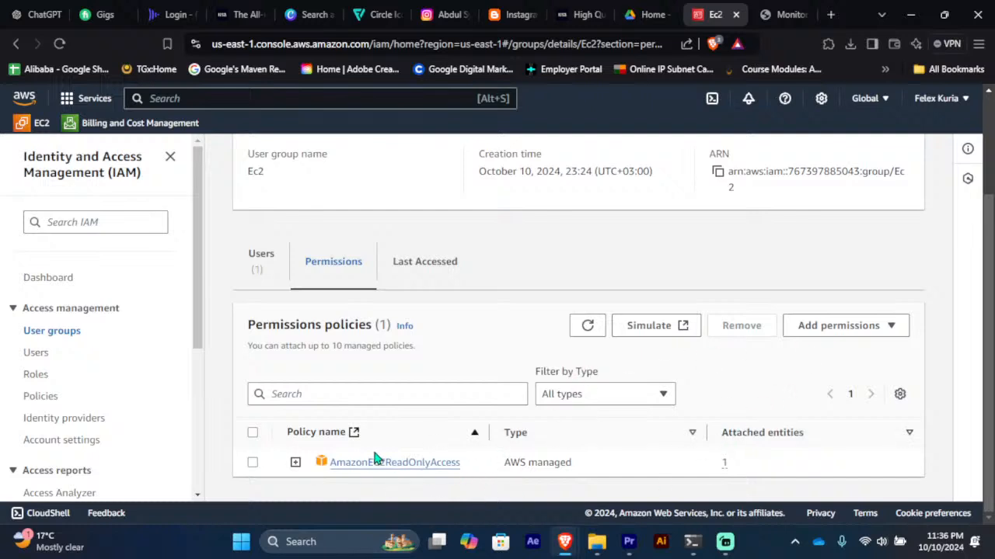
{"action": "left_click", "coordinate": [295, 464]}
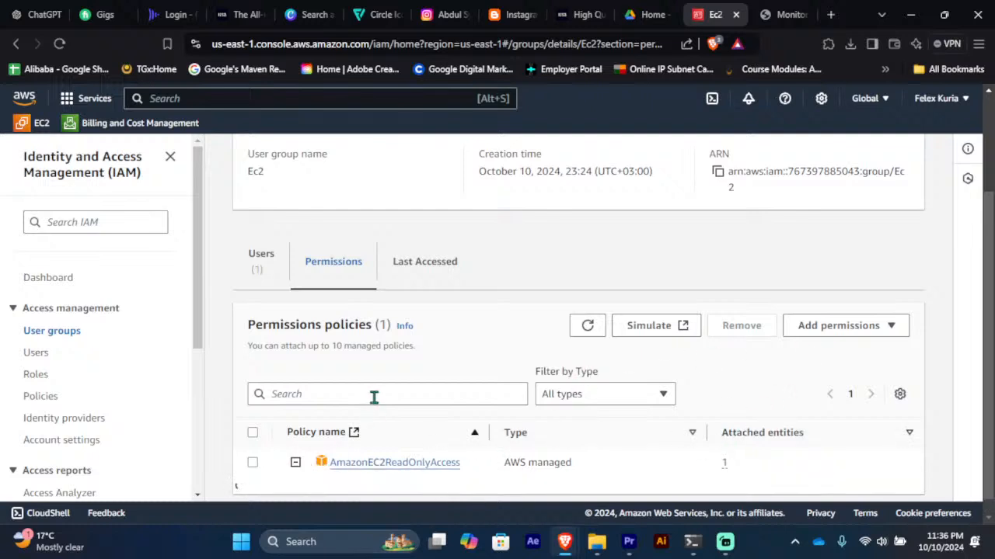
{"action": "scroll", "coordinate": [415, 465], "scroll_direction": "down", "scroll_amount": 3}
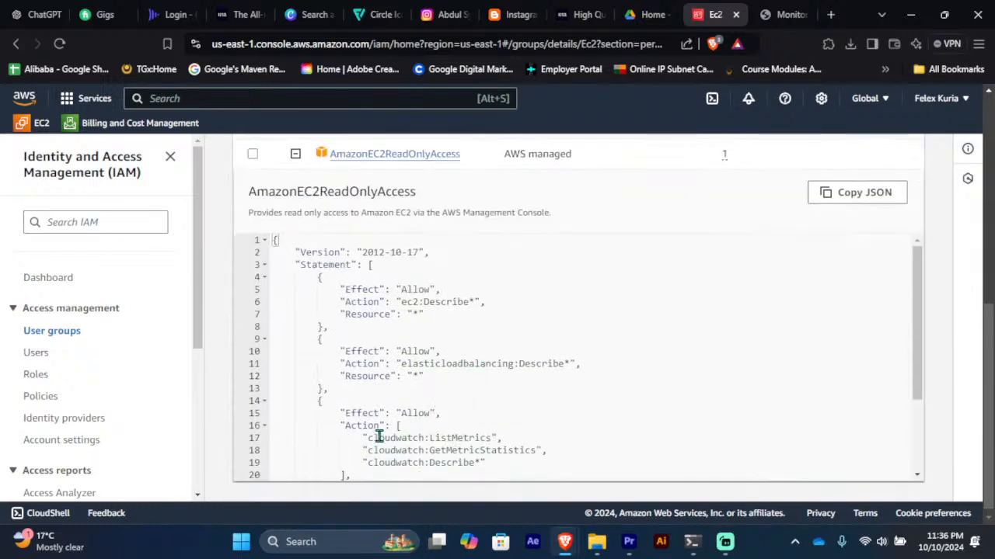
{"action": "scroll", "coordinate": [430, 418], "scroll_direction": "down", "scroll_amount": 3}
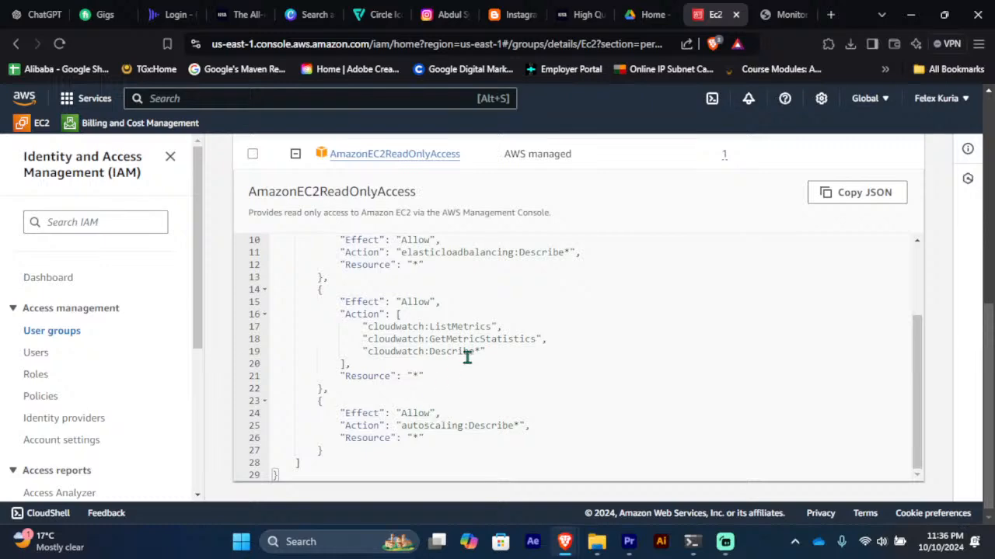
{"action": "scroll", "coordinate": [449, 388], "scroll_direction": "down", "scroll_amount": 1}
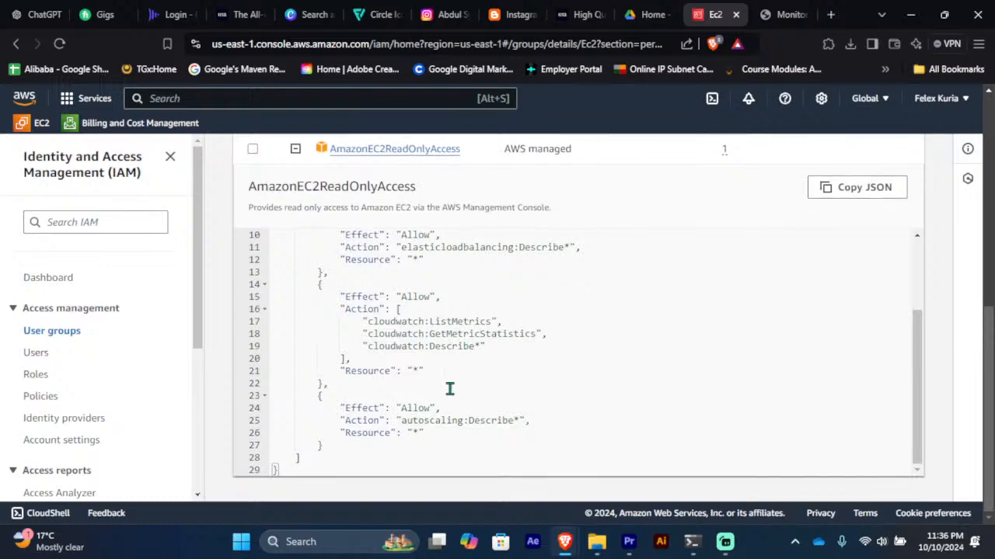
{"action": "scroll", "coordinate": [450, 389], "scroll_direction": "up", "scroll_amount": 10}
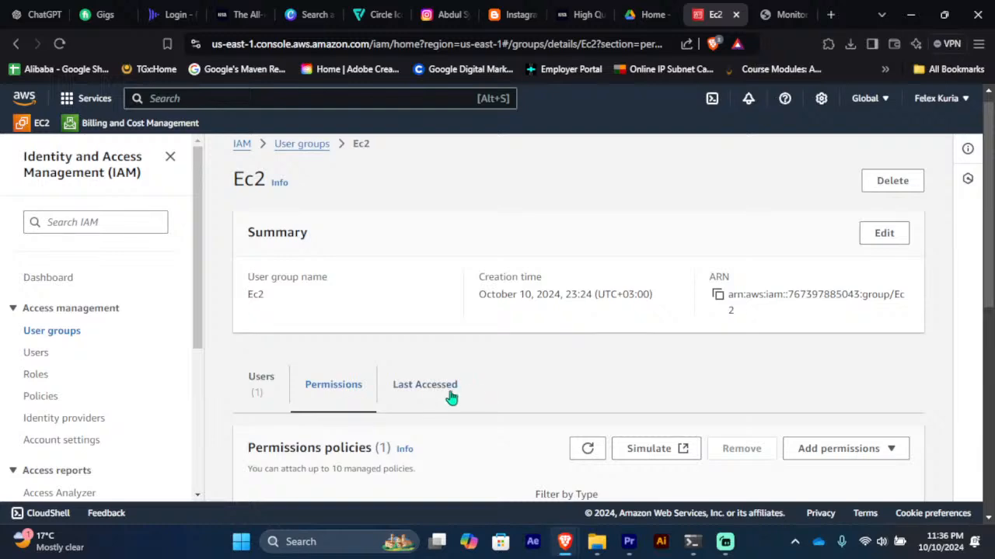
Step: Check the Ec2 group's Last Accessed services, then select the last account entry in the terminal's user listing
{"action": "left_click", "coordinate": [427, 389]}
{"action": "left_click", "coordinate": [693, 542]}
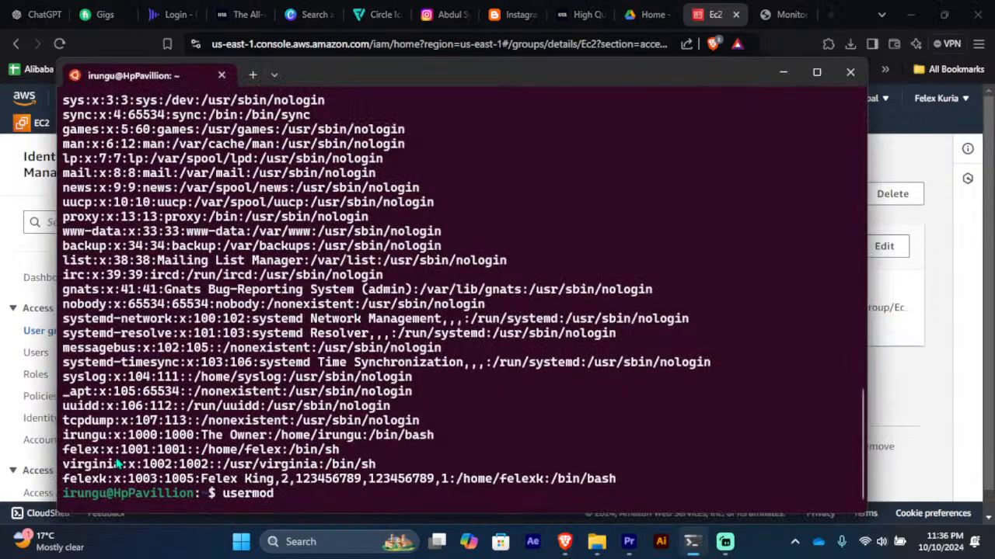
{"action": "left_click_drag", "start_coordinate": [63, 479], "coordinate": [362, 476]}
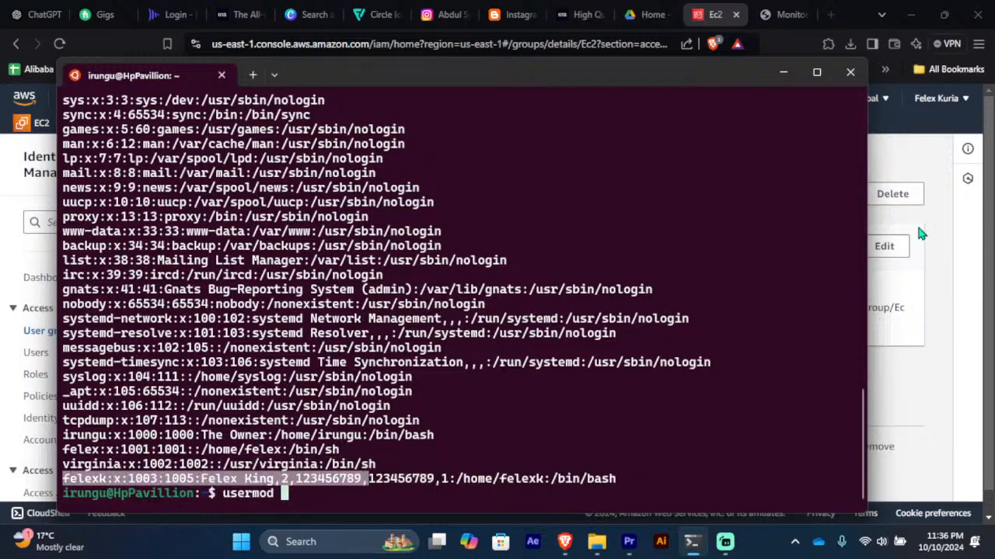
{"action": "left_click", "coordinate": [892, 285]}
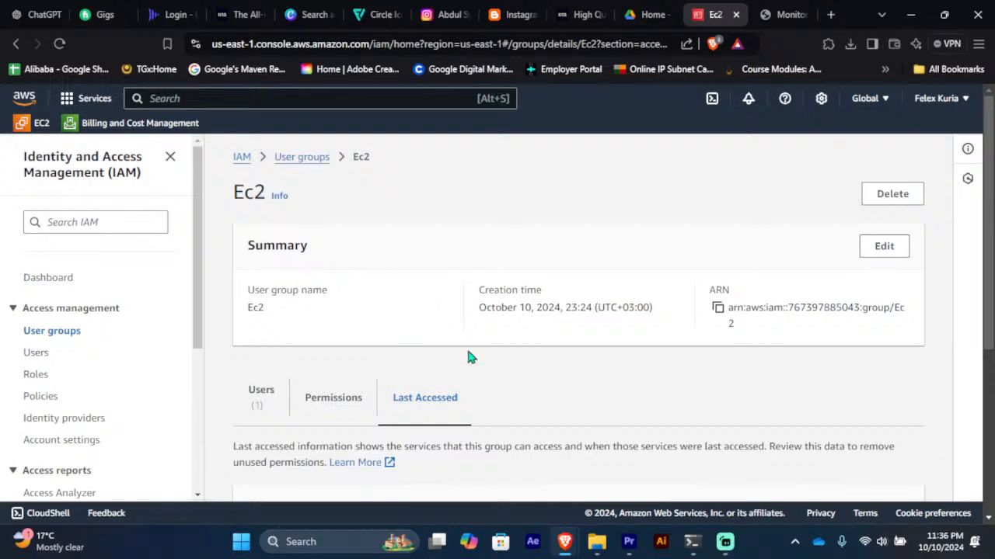
{"action": "left_click", "coordinate": [691, 541]}
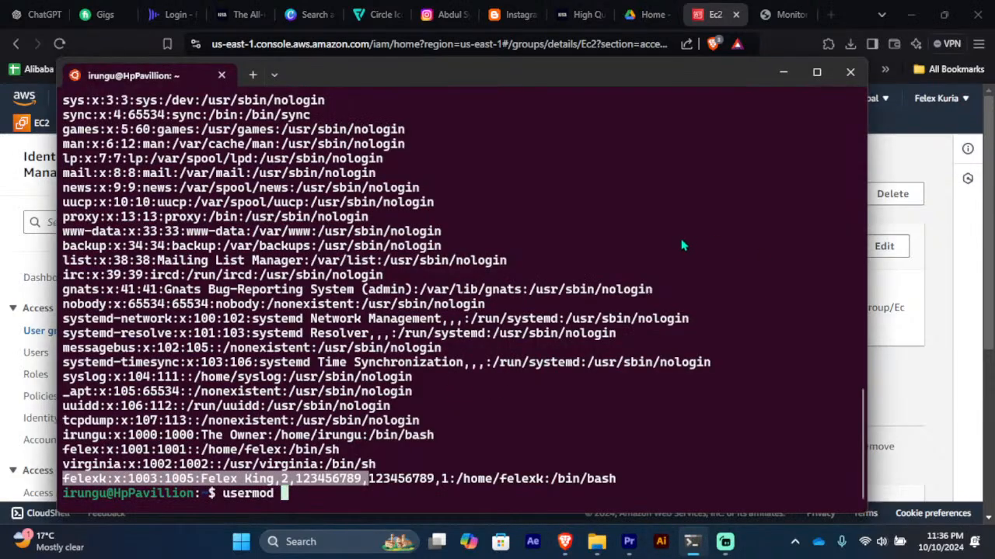